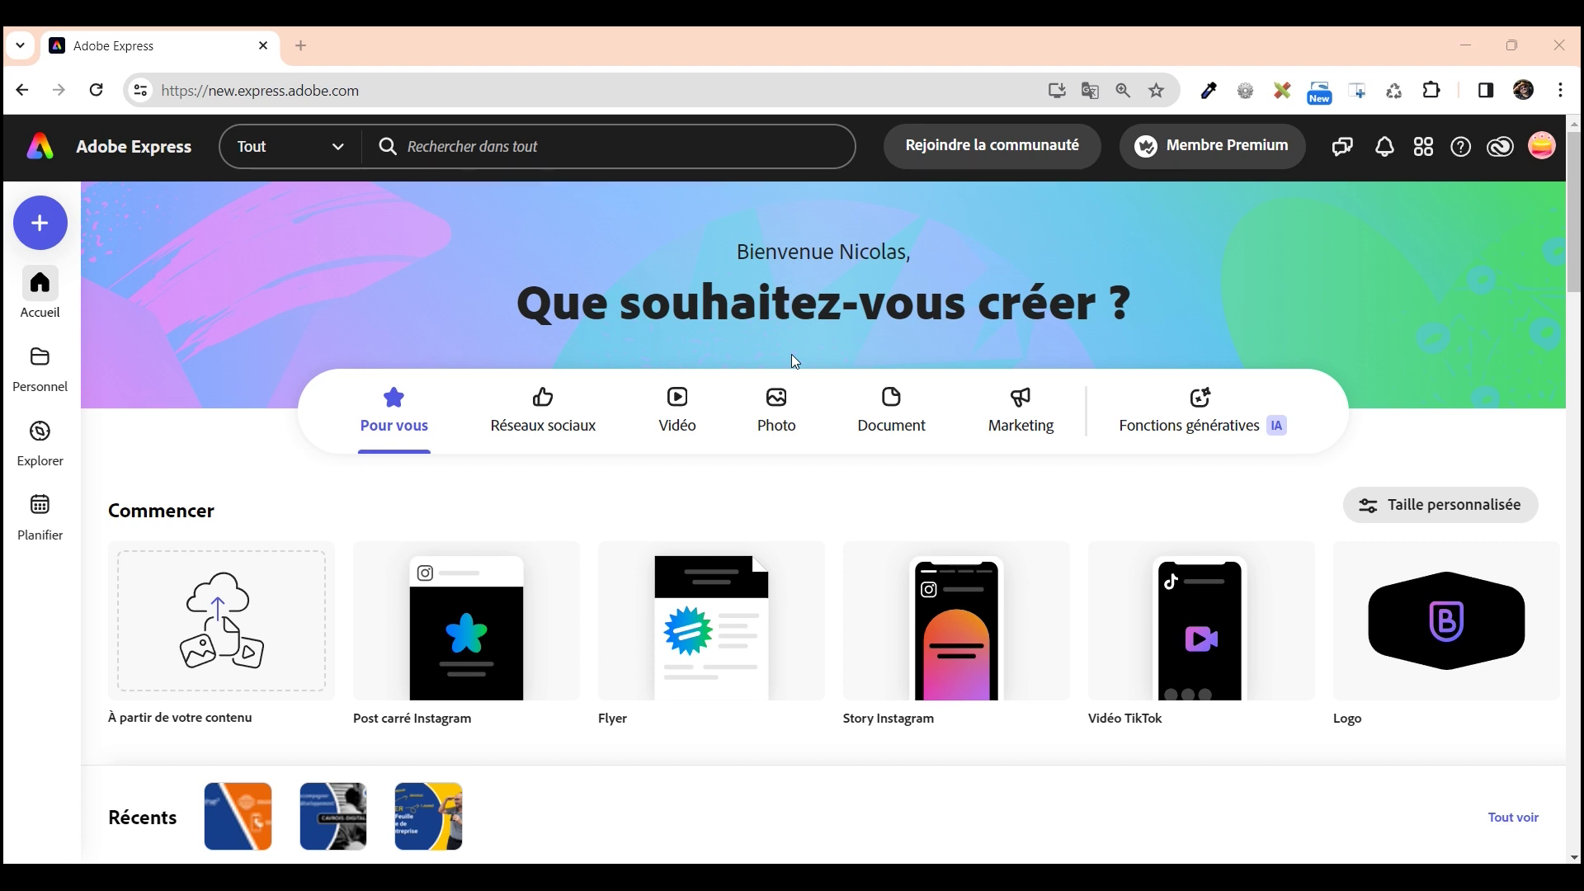
Start a LinkedIn profile cover from the Photo category by browsing its templates
left_click(766, 404)
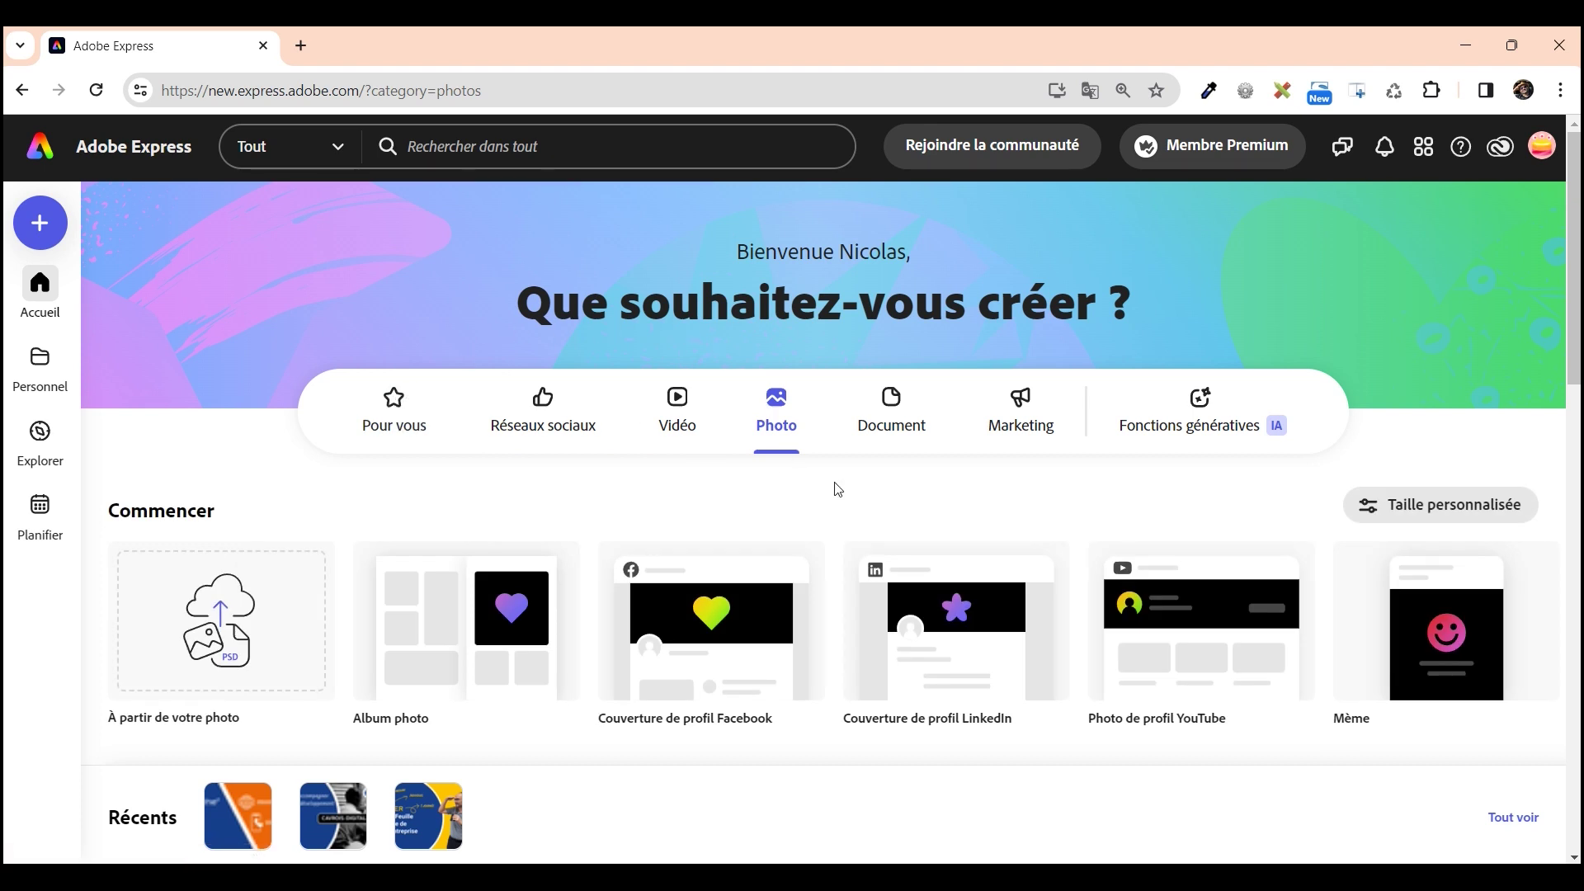
mouse_move(977, 685)
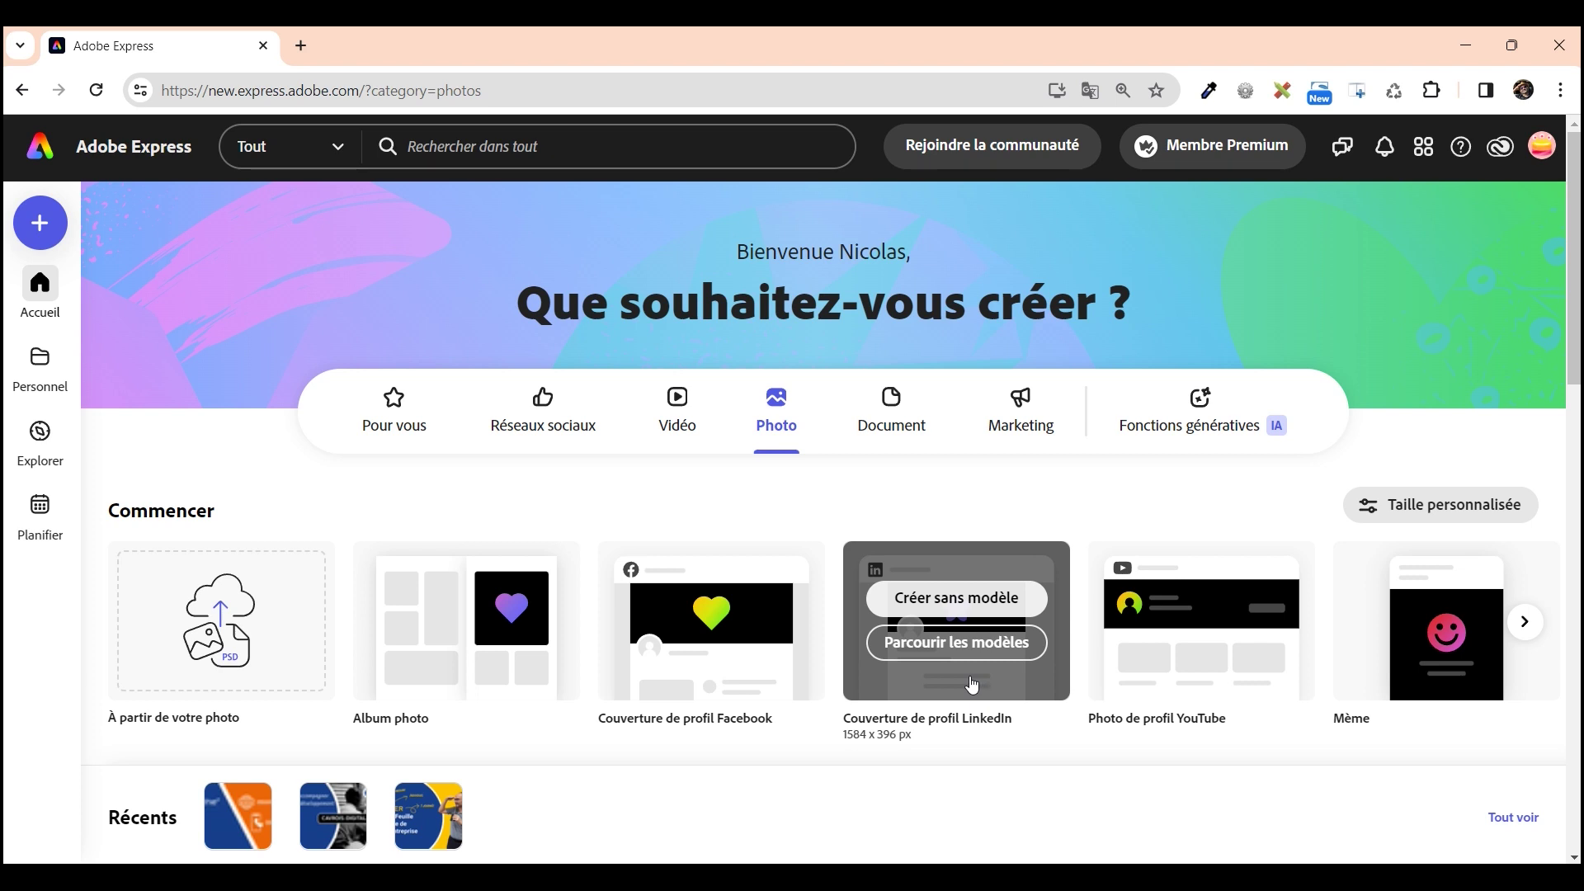
left_click(943, 649)
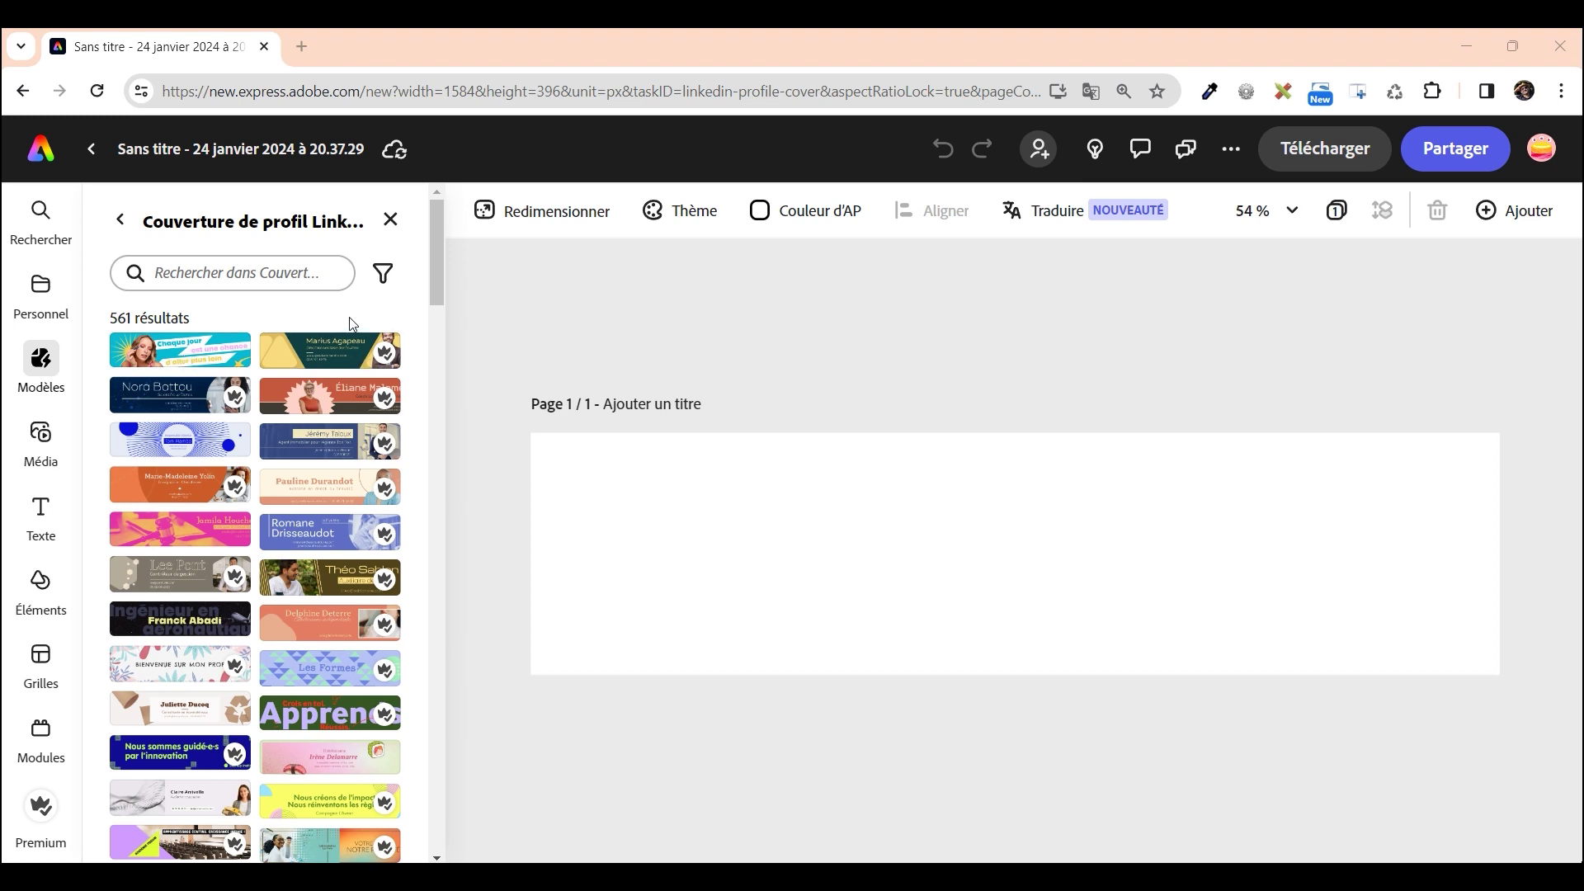
Filter the LinkedIn cover templates to the price option Gratuits and the style Audacieux
left_click(384, 274)
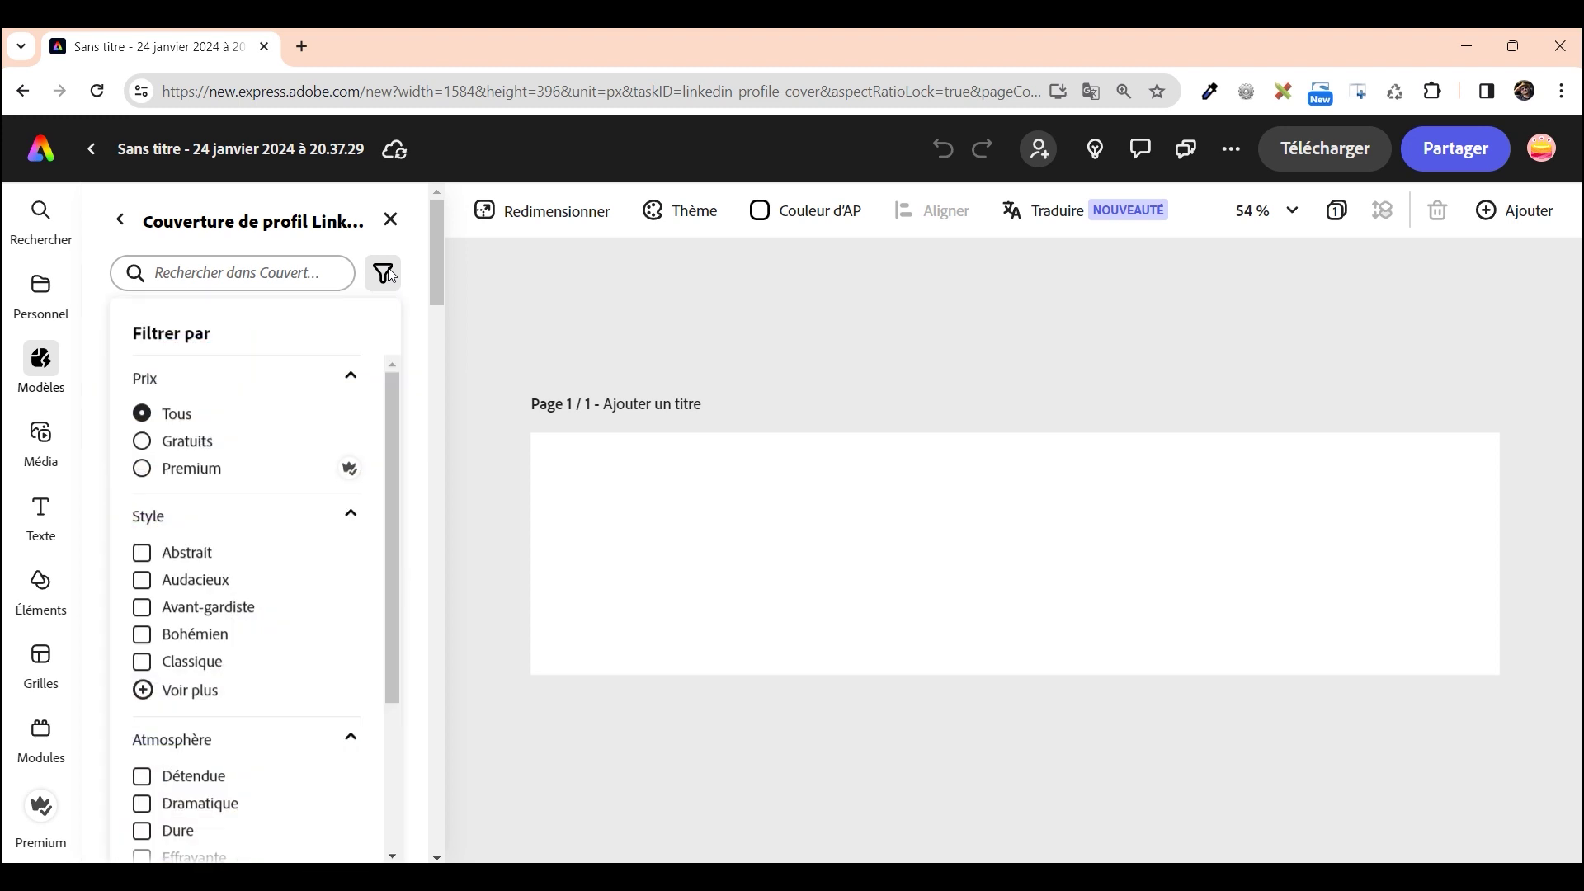
left_click(142, 441)
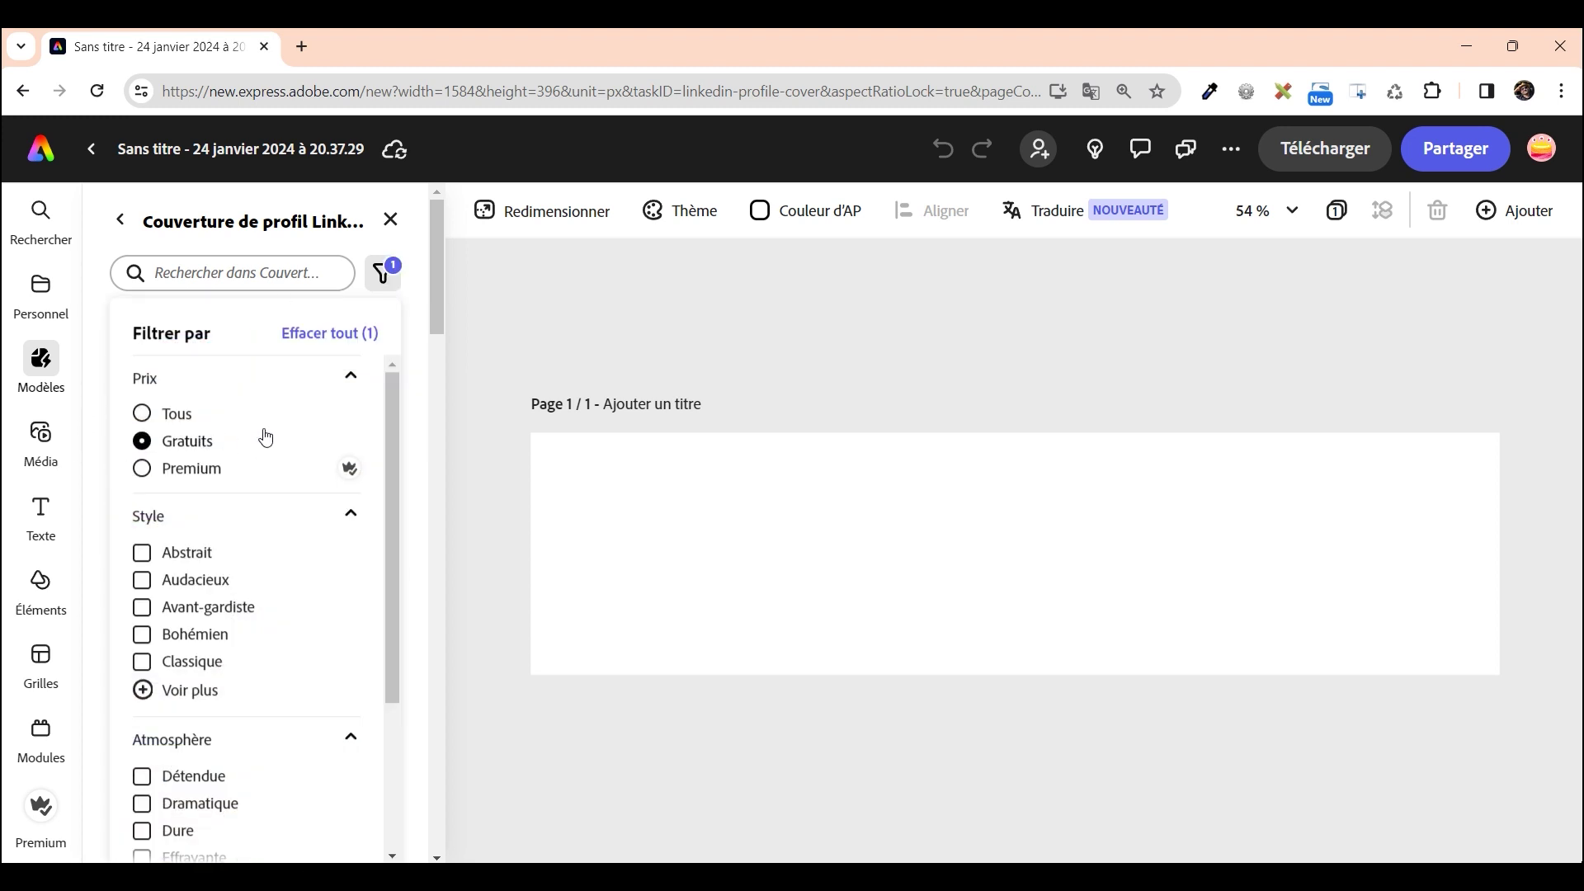
left_click(142, 580)
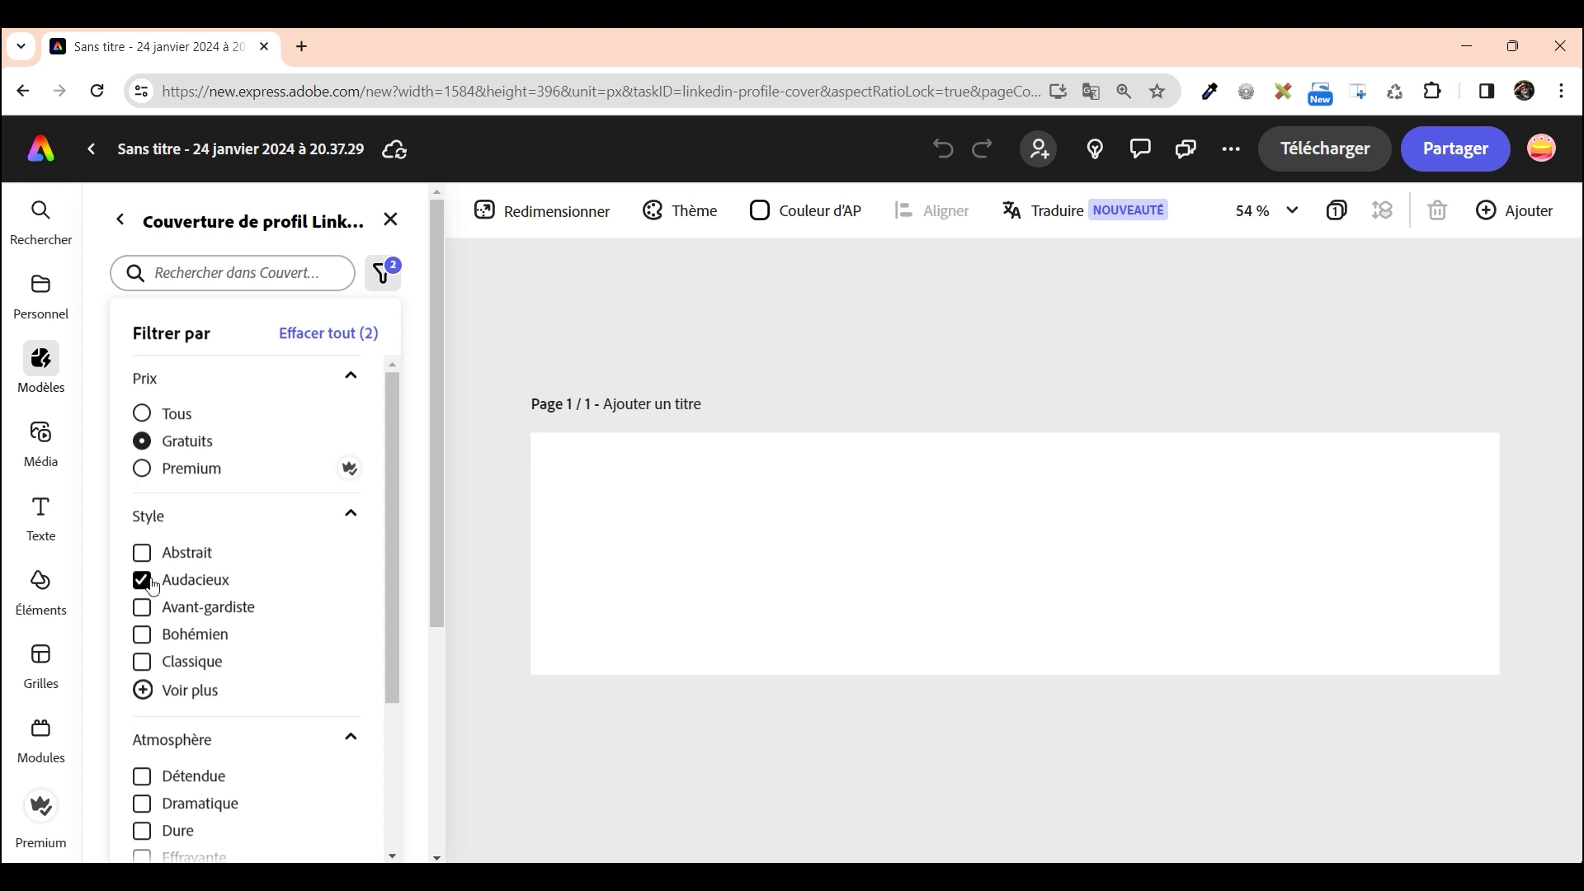
left_click(418, 496)
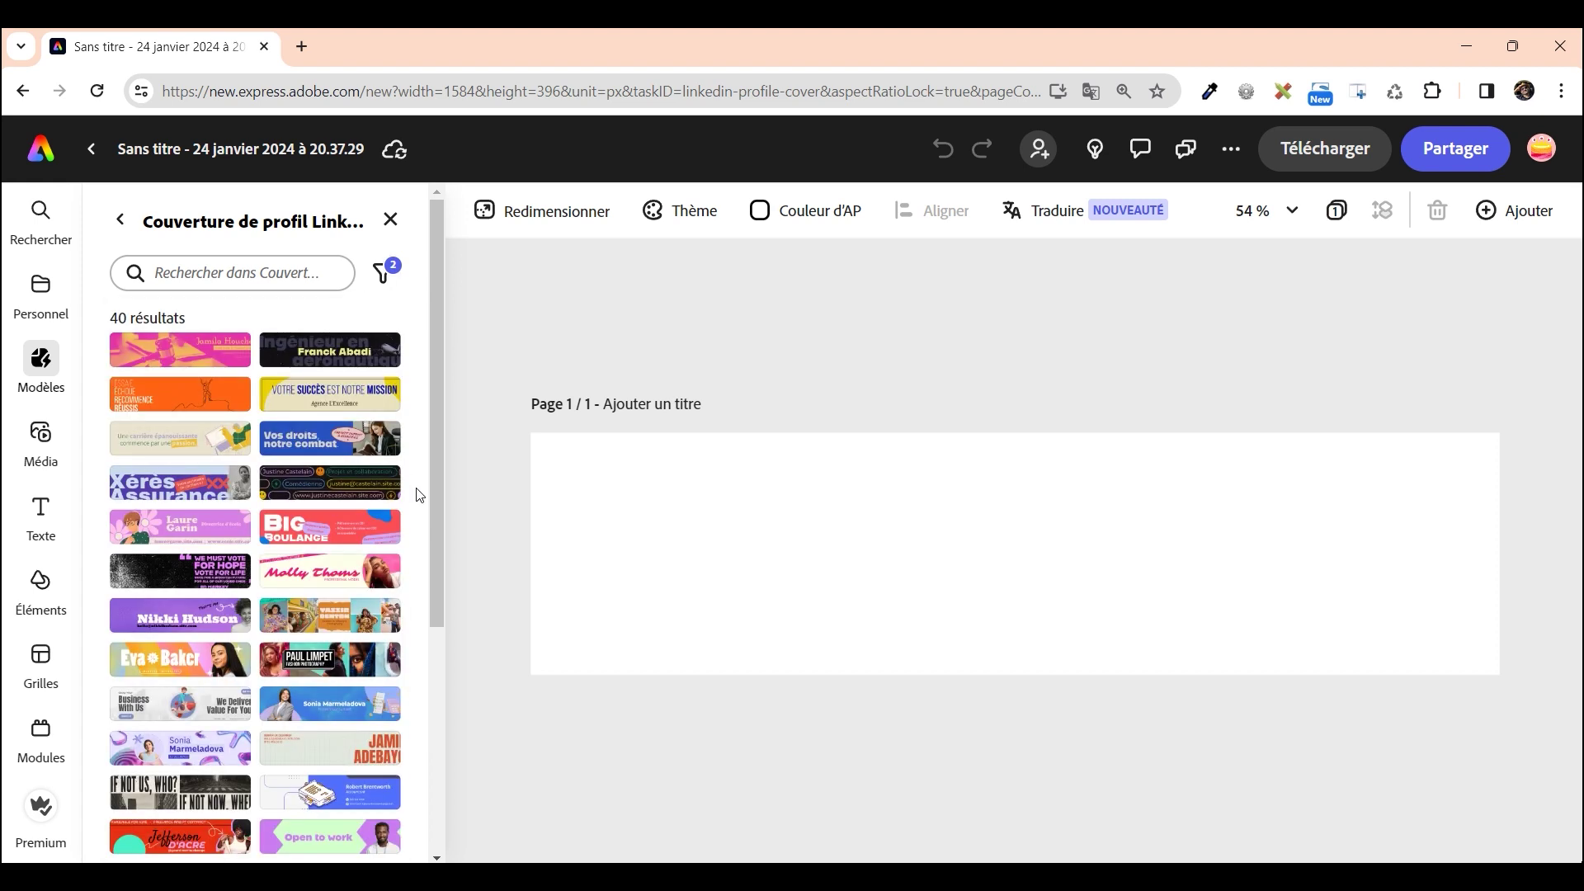
Browse the filtered templates and apply the purple banner with a large white name and a black-and-white portrait
scroll(300, 403, "down", 4)
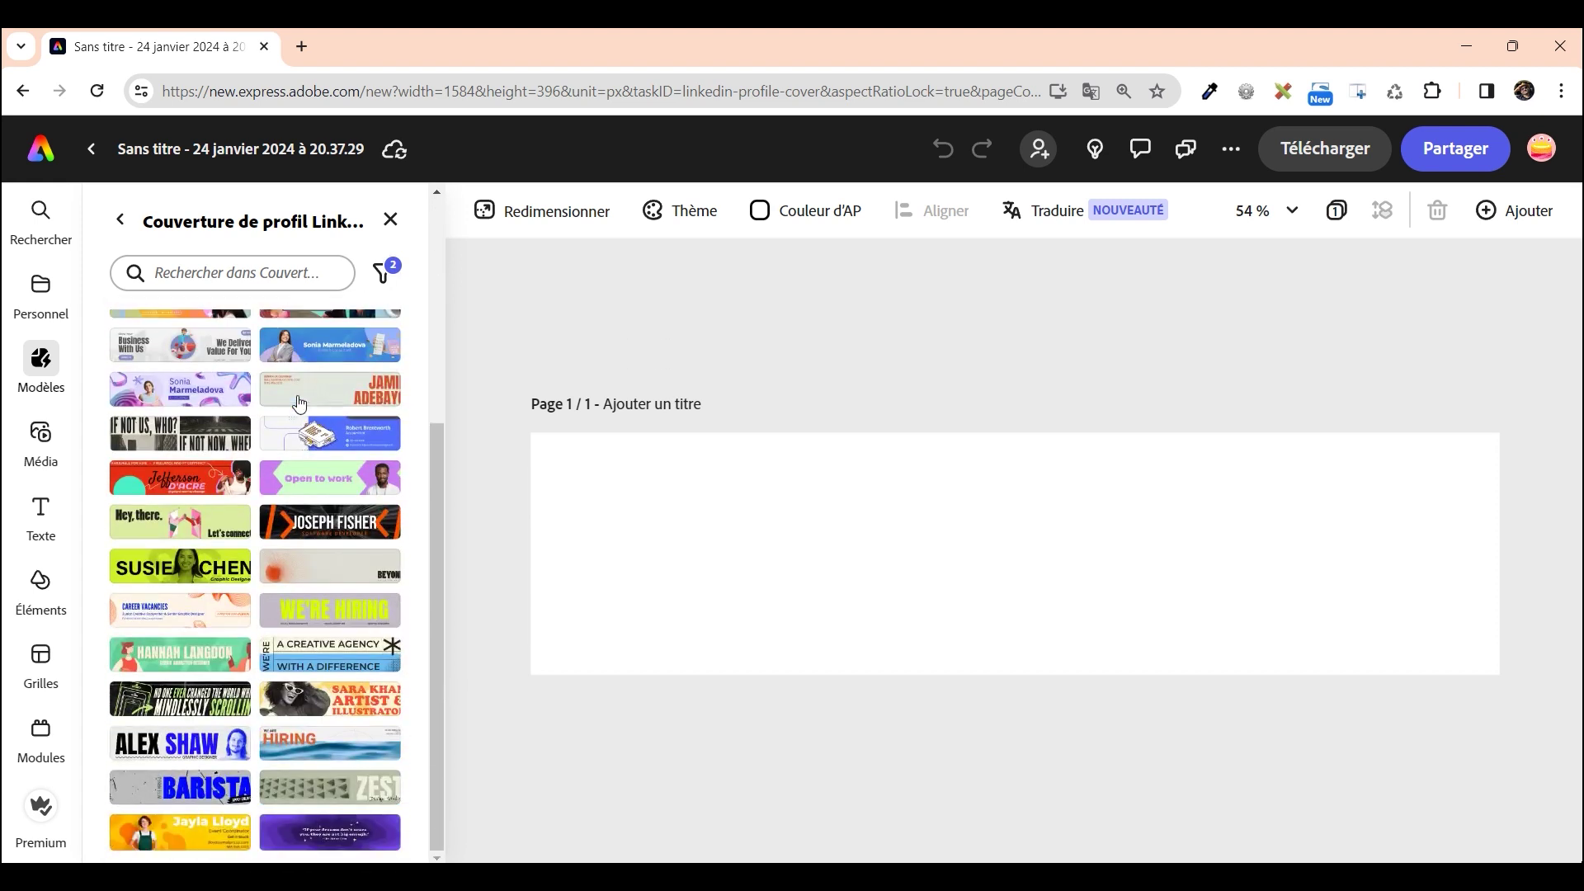
scroll(300, 402, "up", 4)
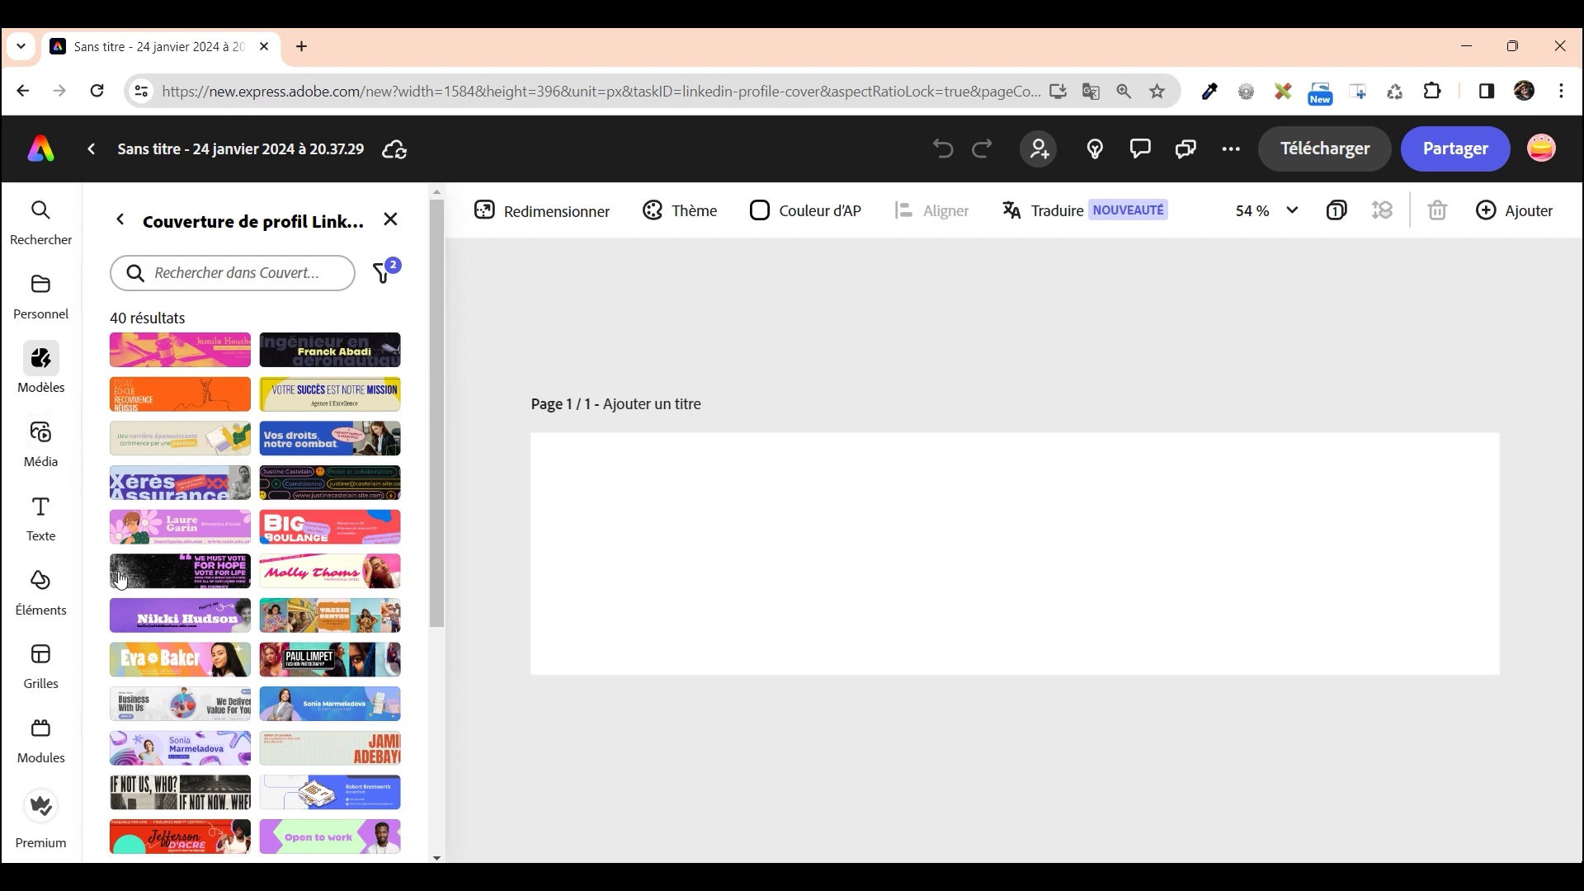
left_click(170, 621)
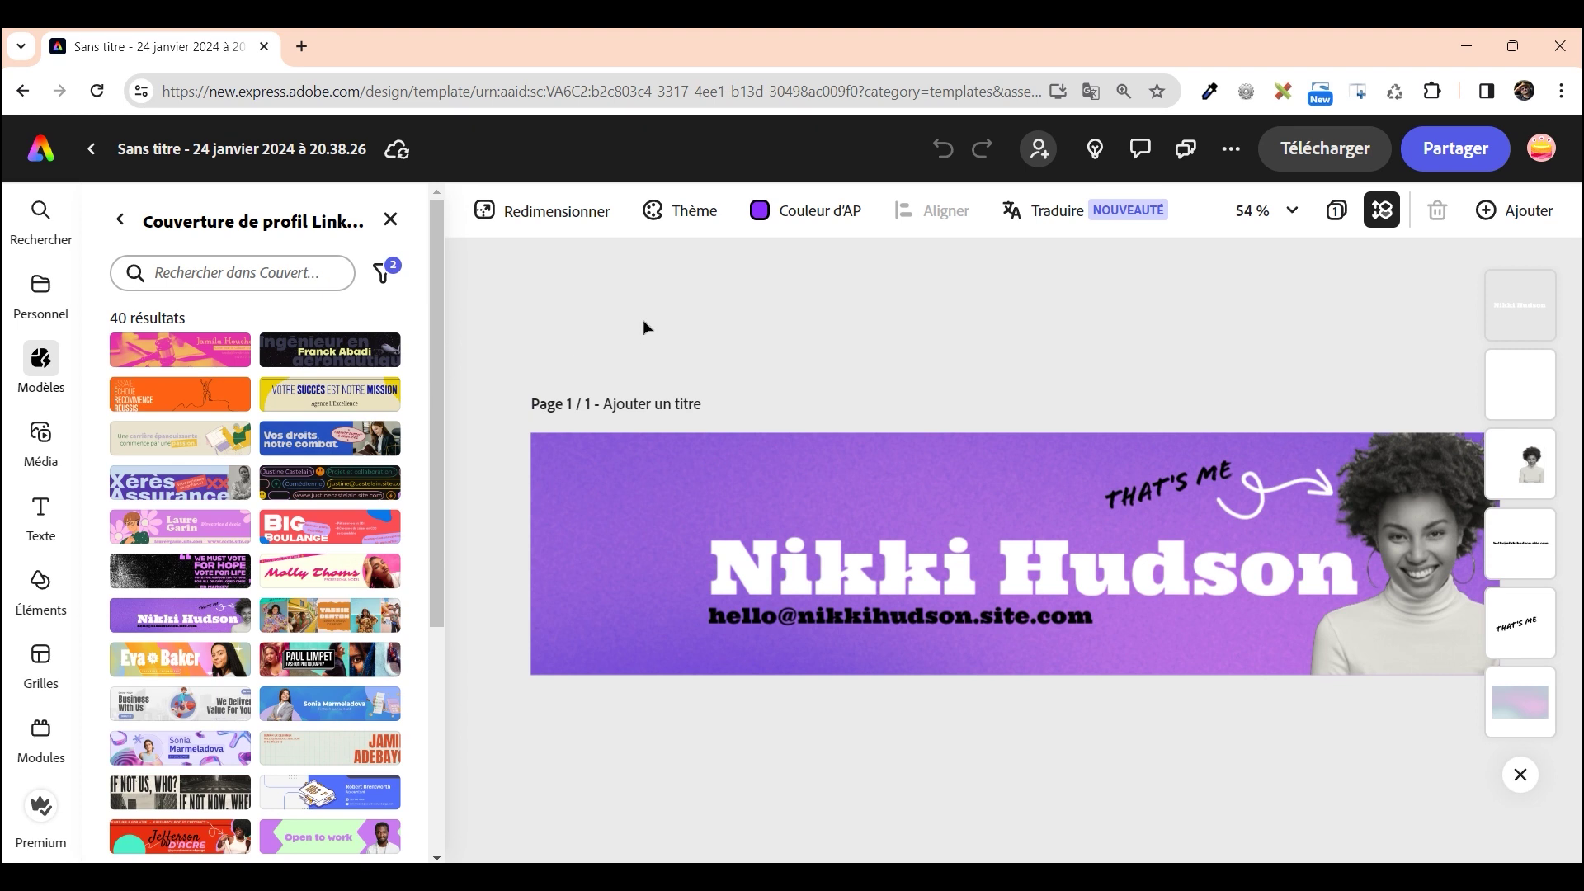
Rename the project as "Bannière Linkedin"
left_click(140, 146)
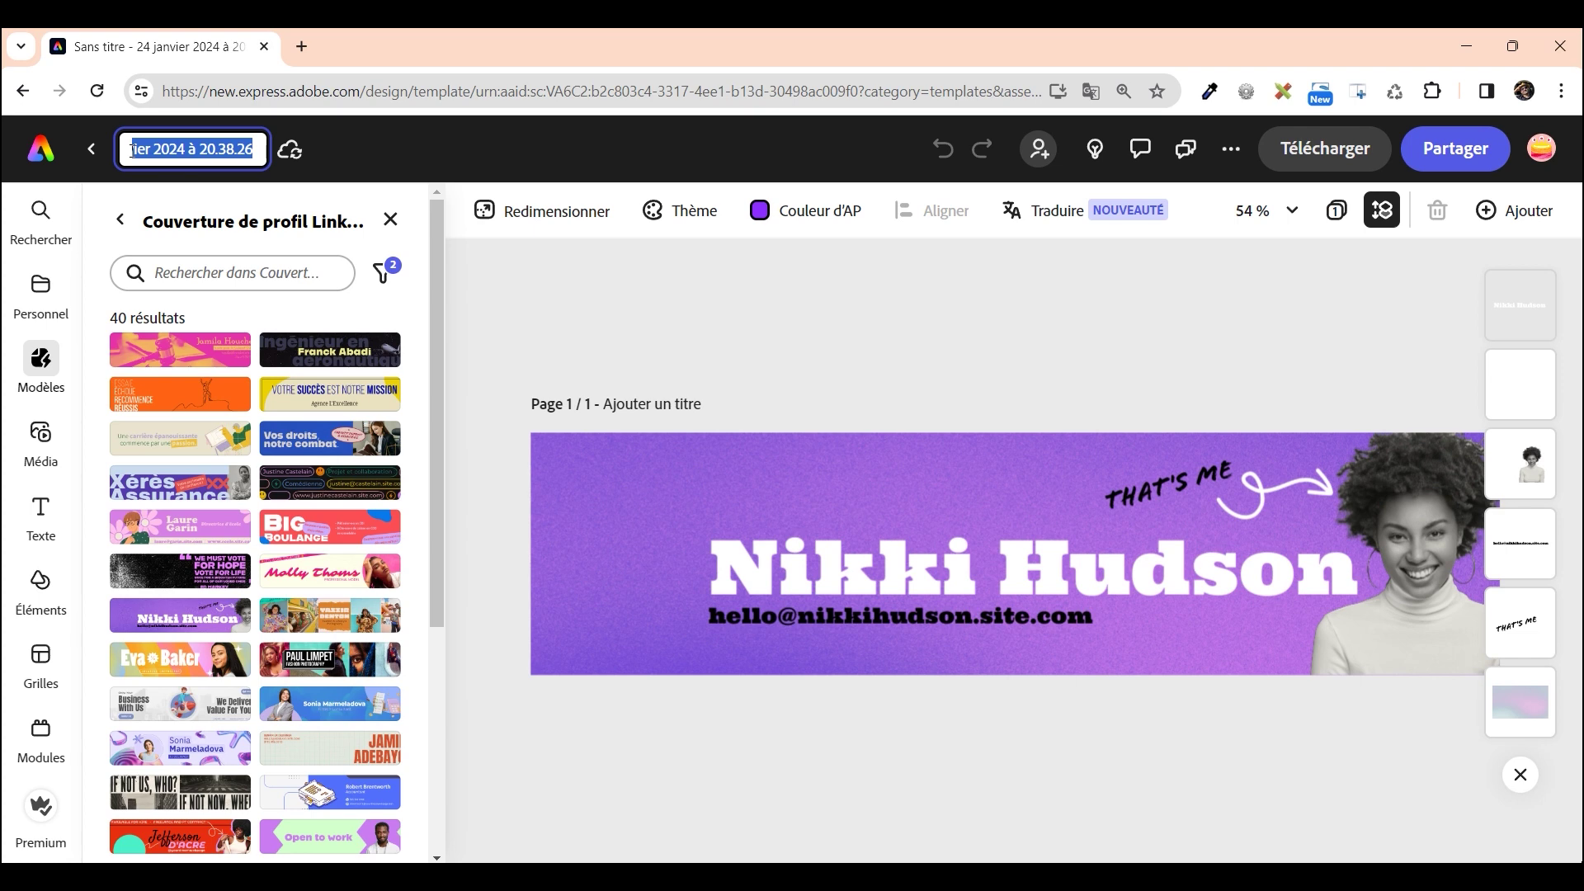
type("Bannière Linke")
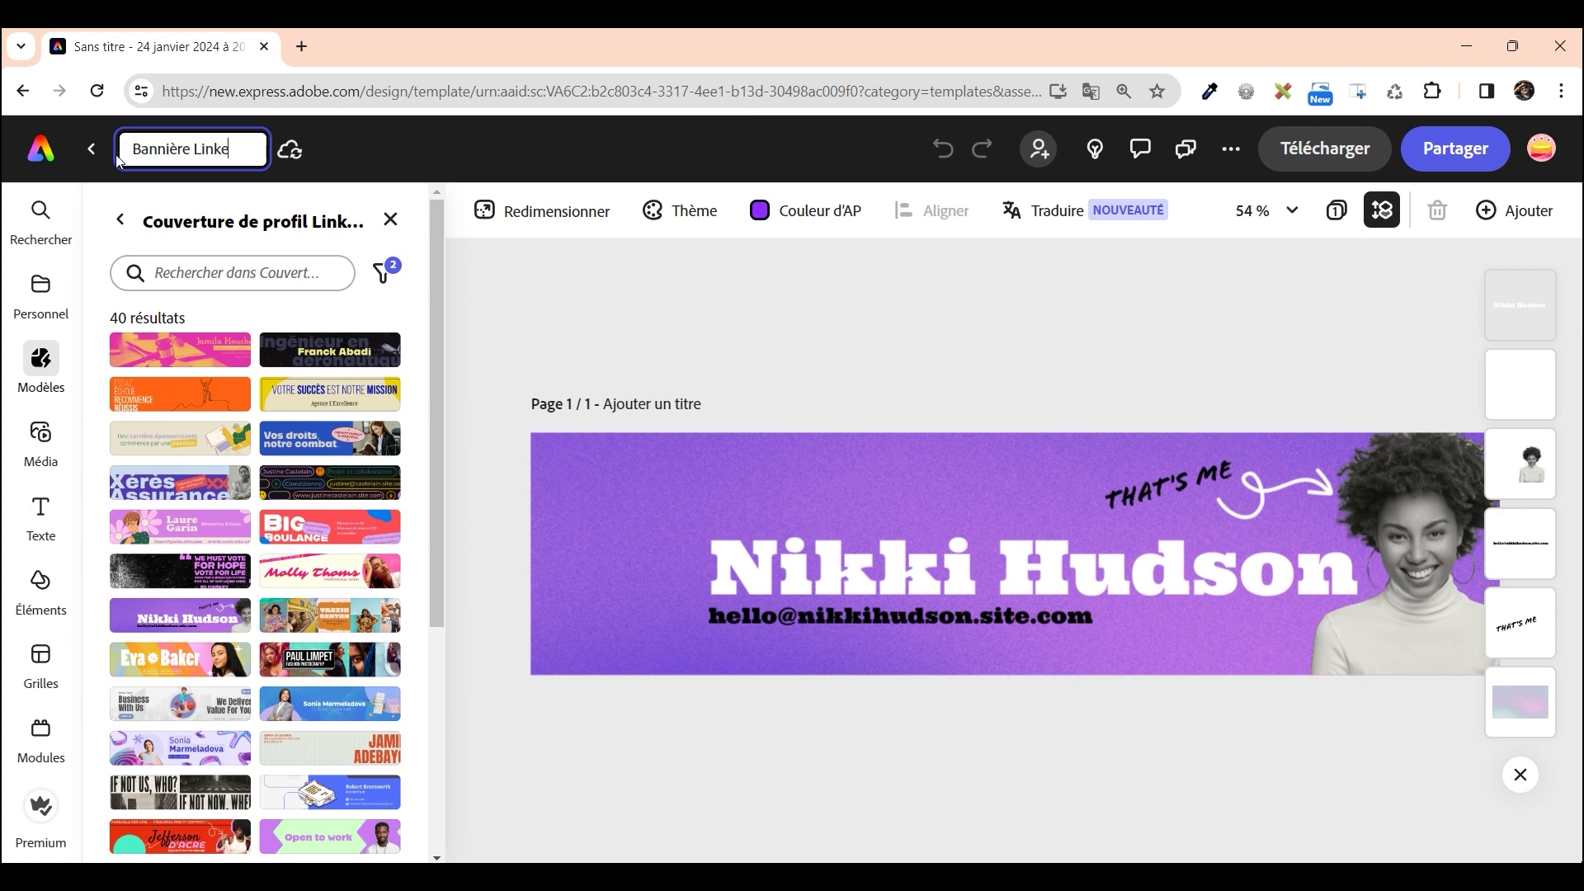
type("dIn")
key("Escape")
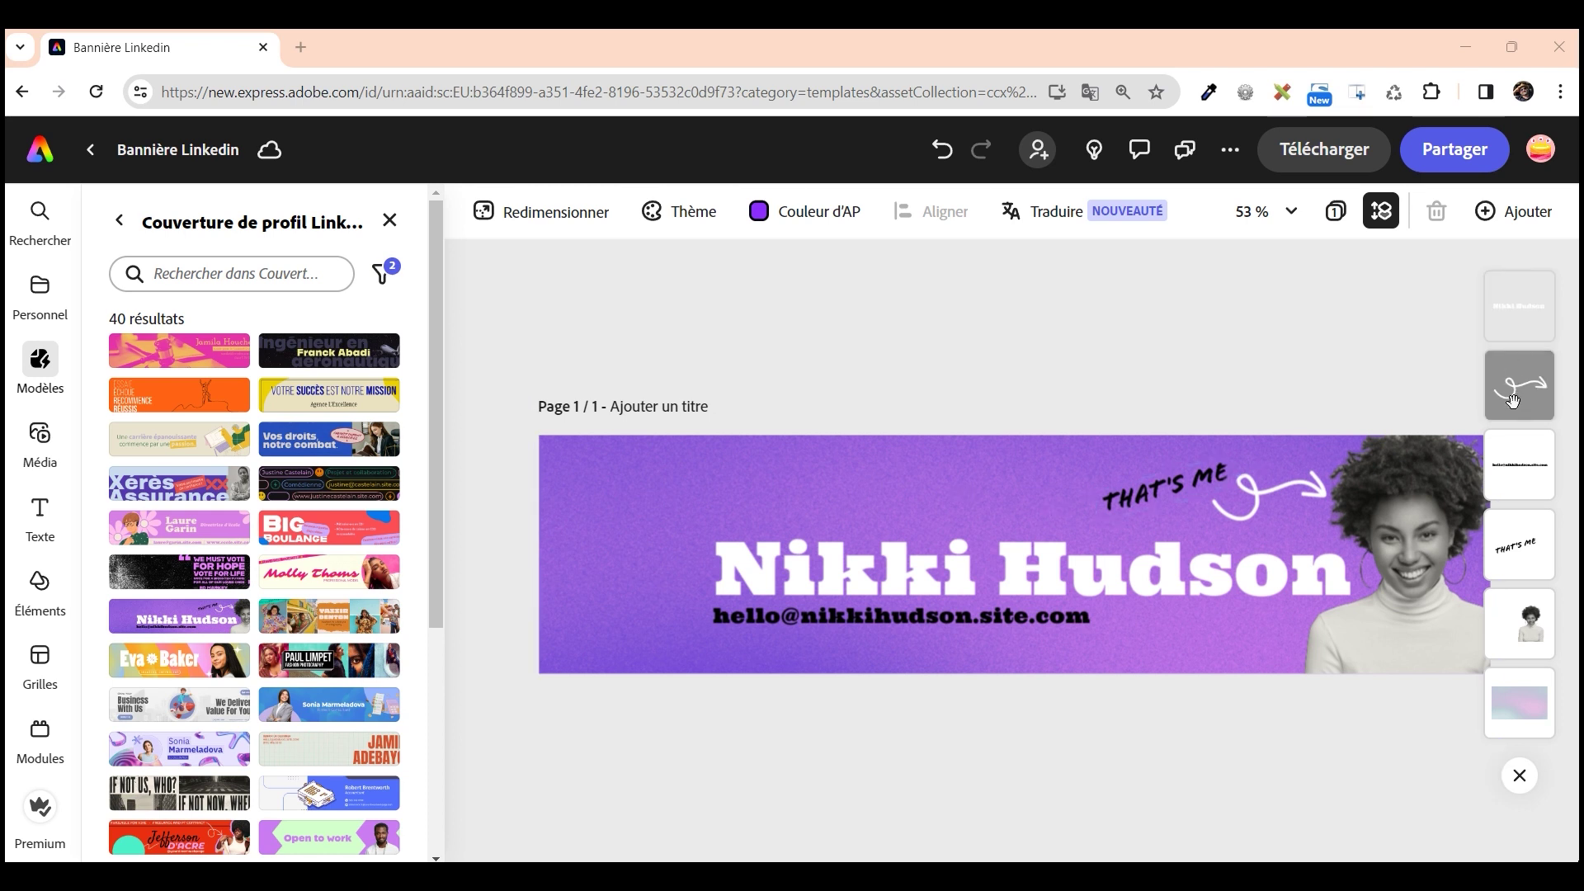
Select the banner's layers one by one, and move the portrait layer behind the background and back in front of it
left_click(1524, 545)
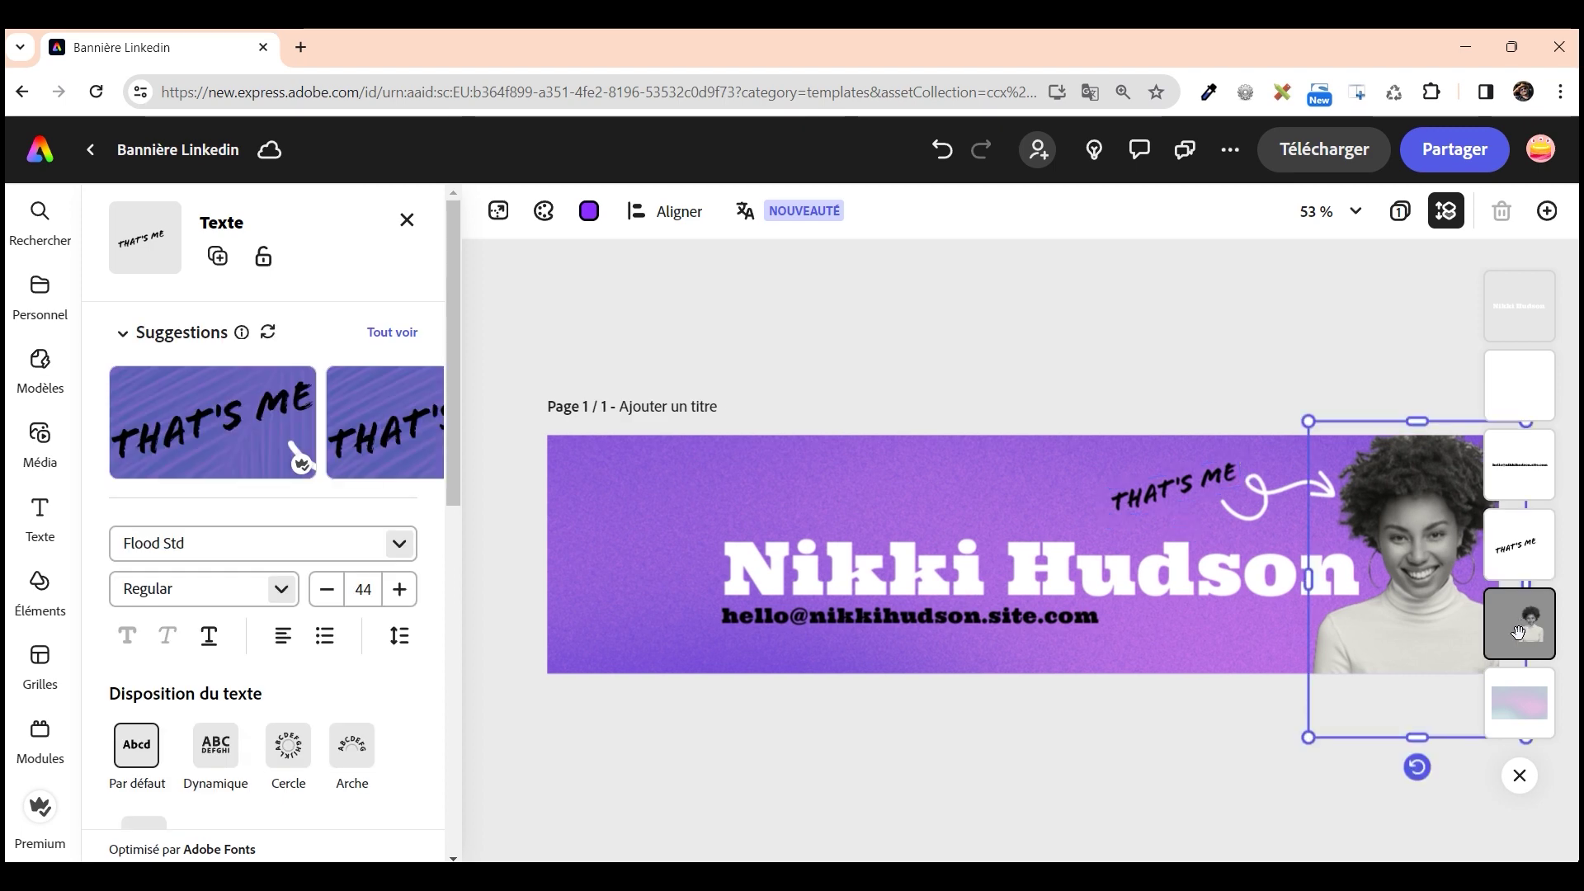
left_click(1518, 632)
left_click(1520, 703)
left_click(1523, 465)
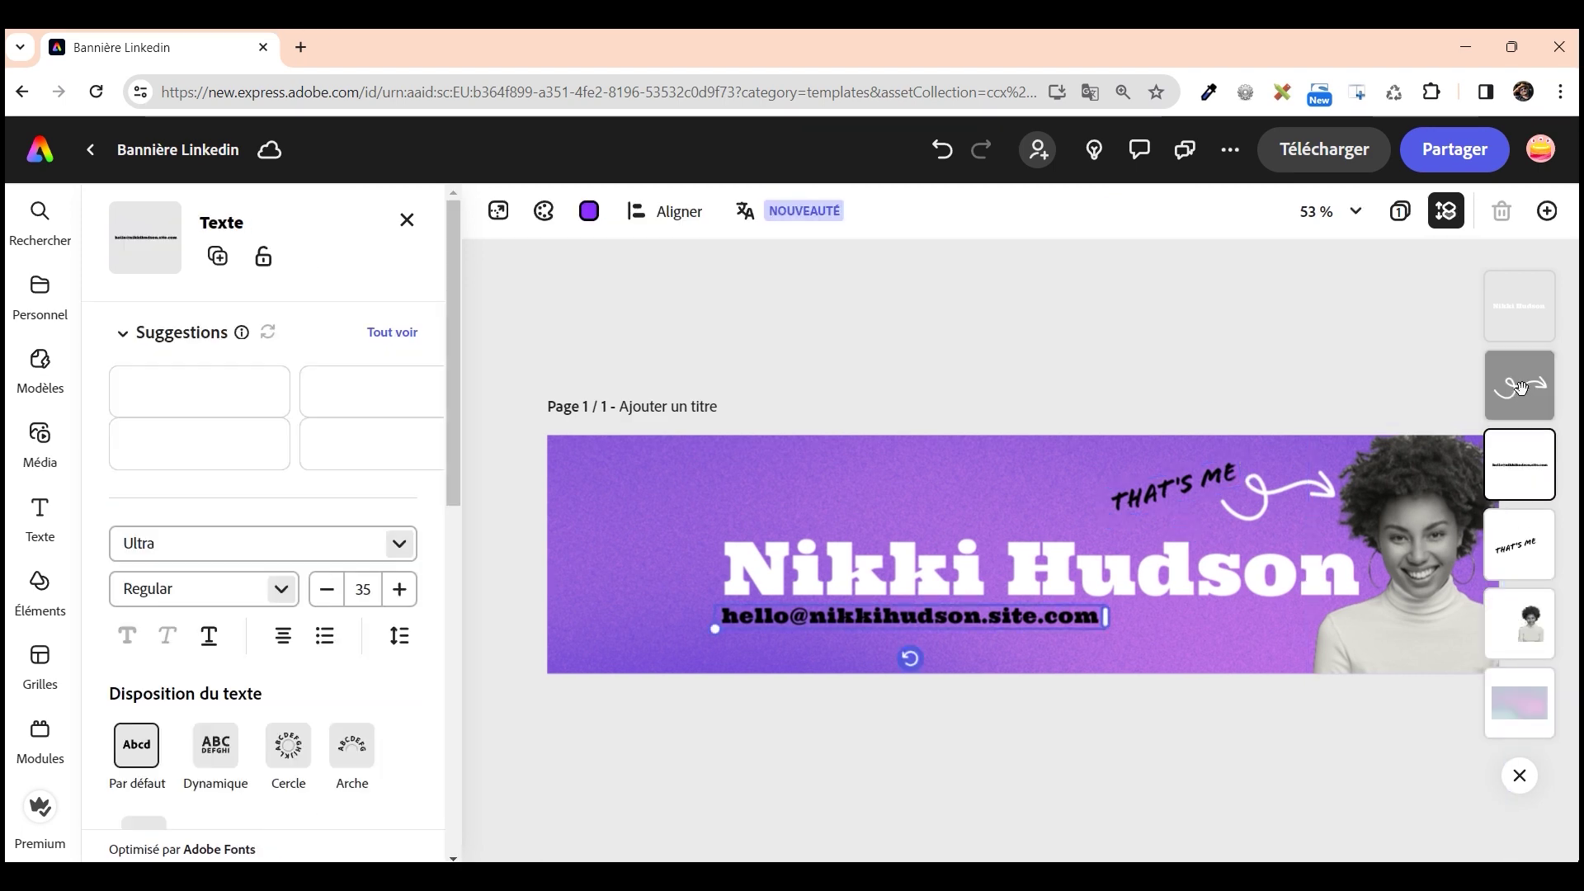
left_click(1521, 386)
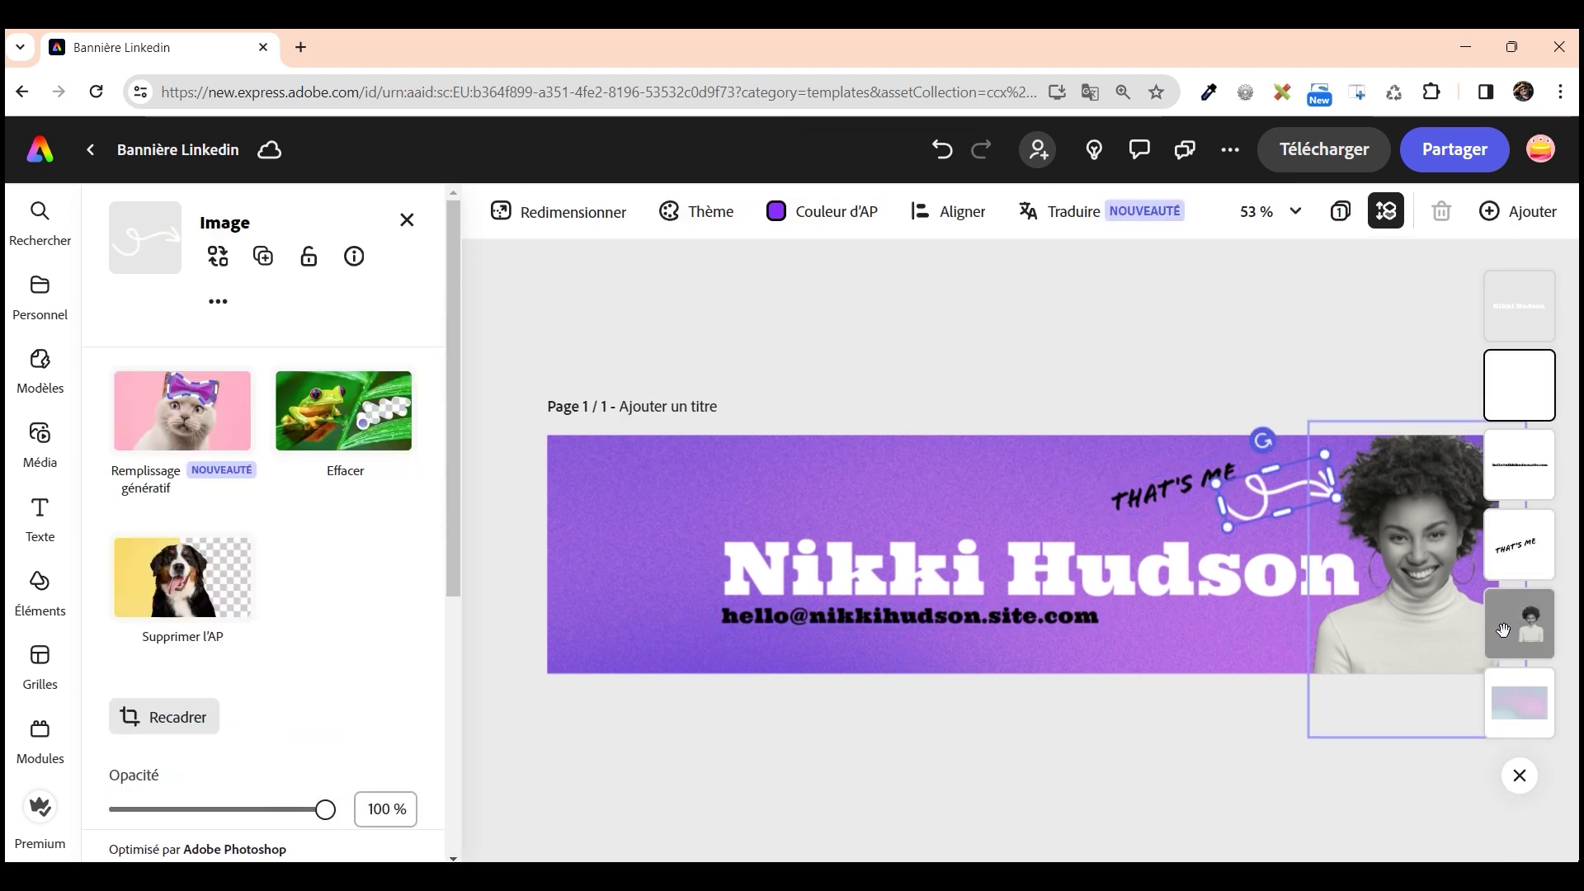
left_click_drag(1503, 631, 1517, 711)
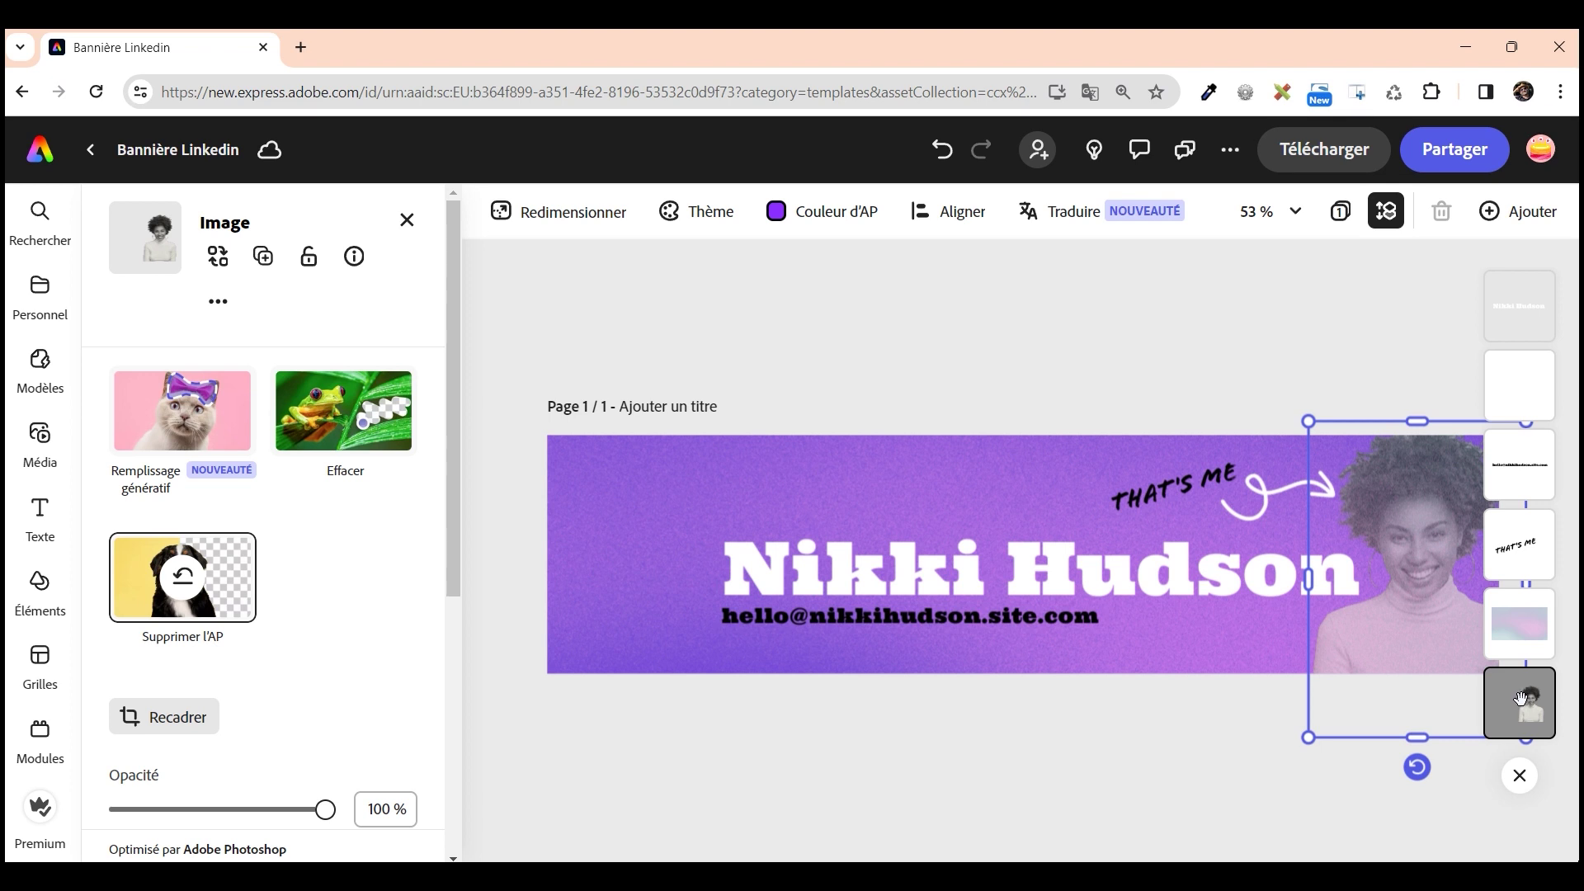
left_click_drag(1521, 699, 1524, 625)
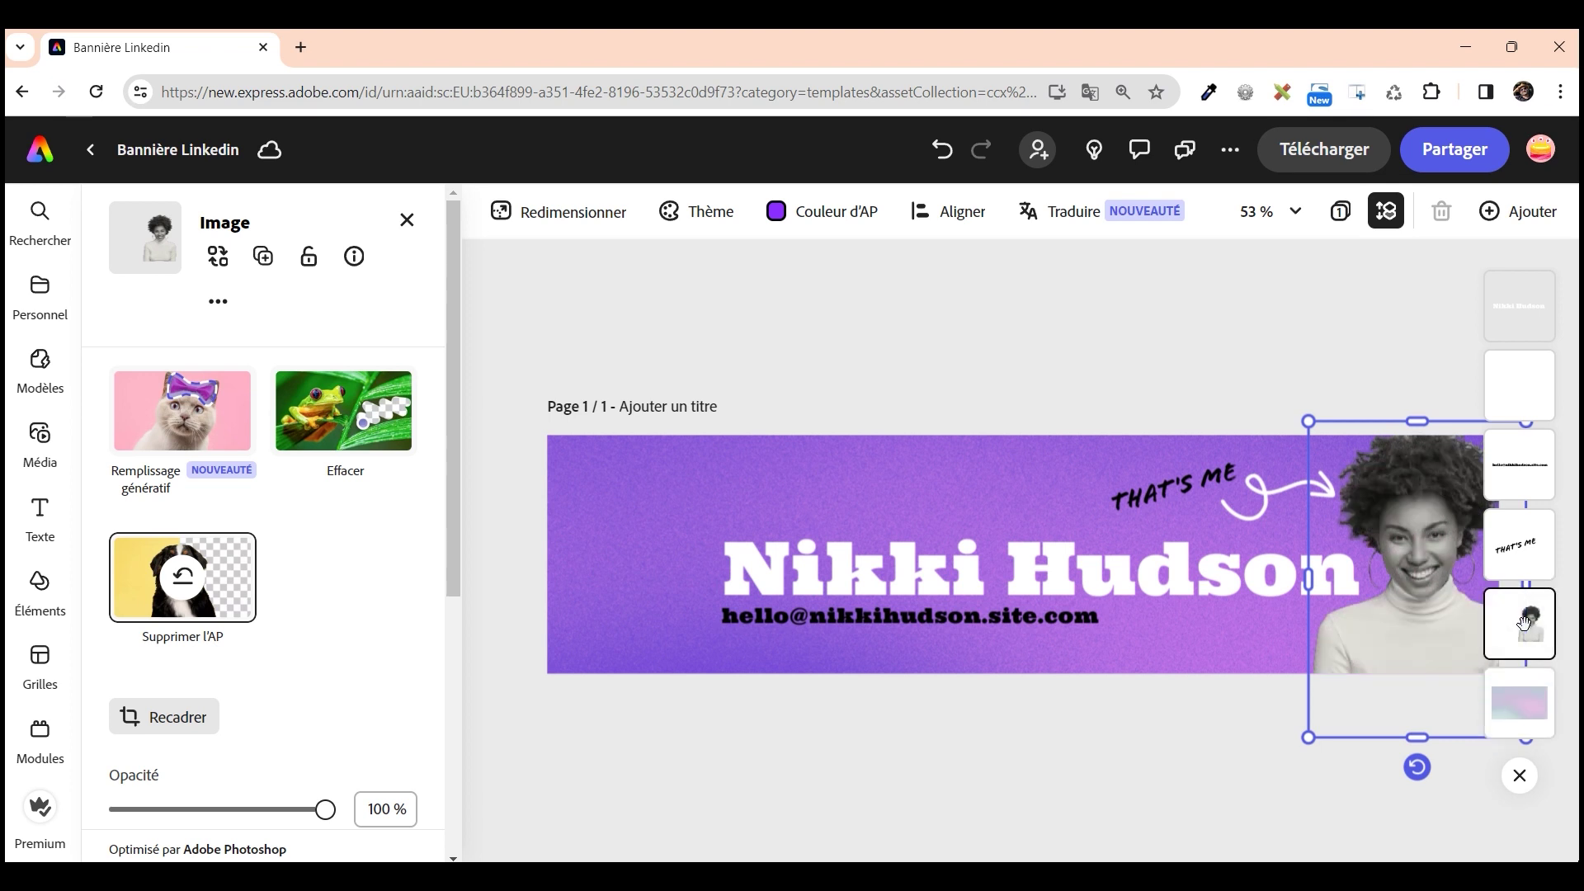
Examine the editing options for the white arrow image and for the e-mail text layer
left_click(1515, 401)
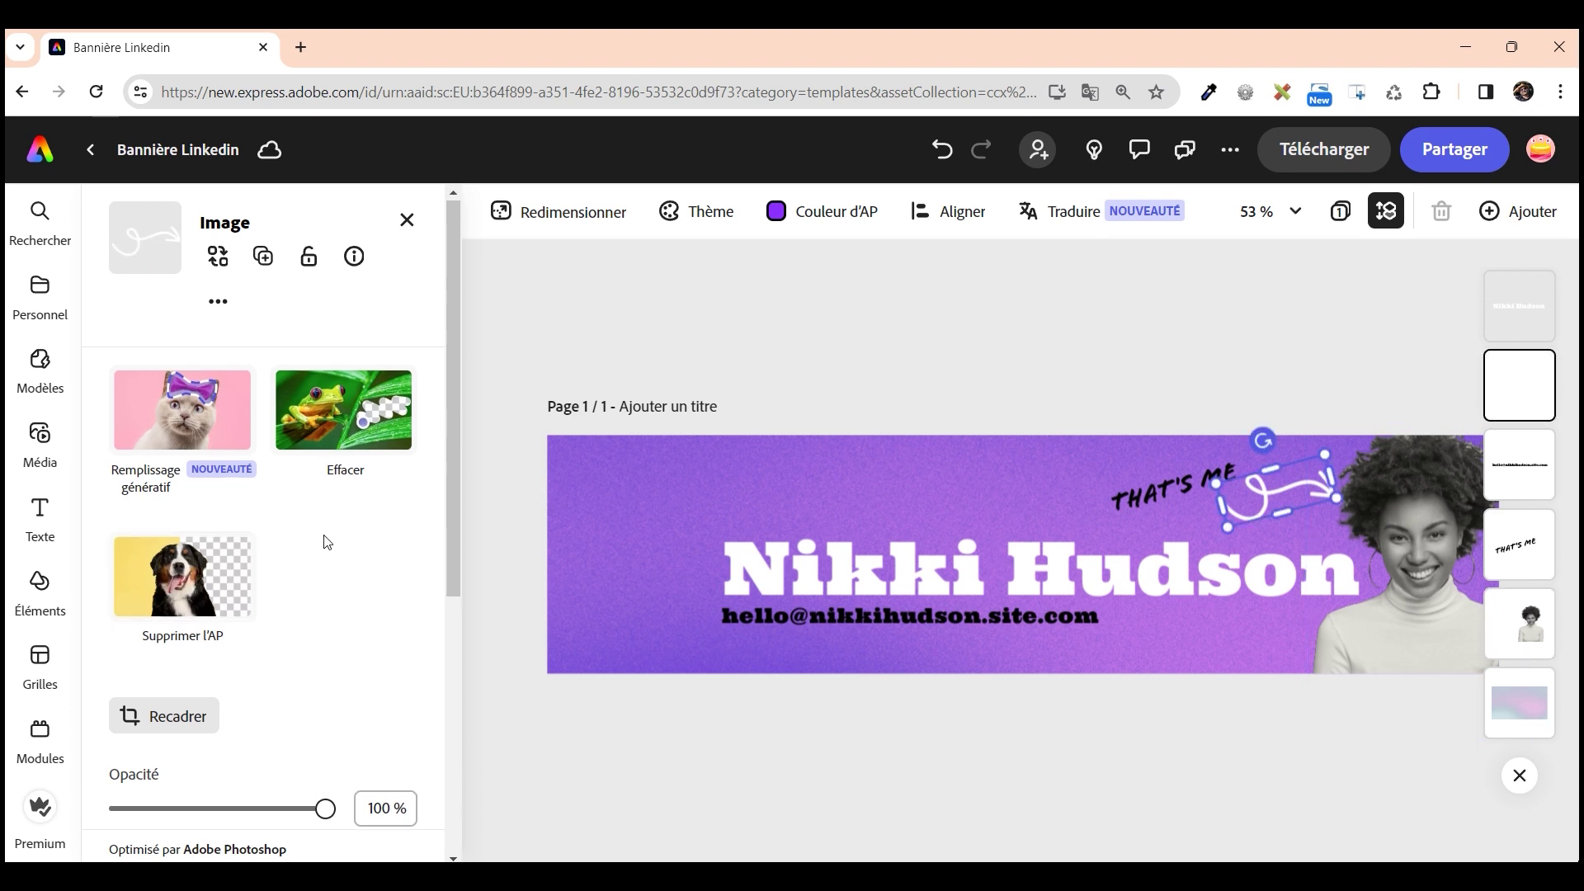
scroll(323, 541, "down", 3)
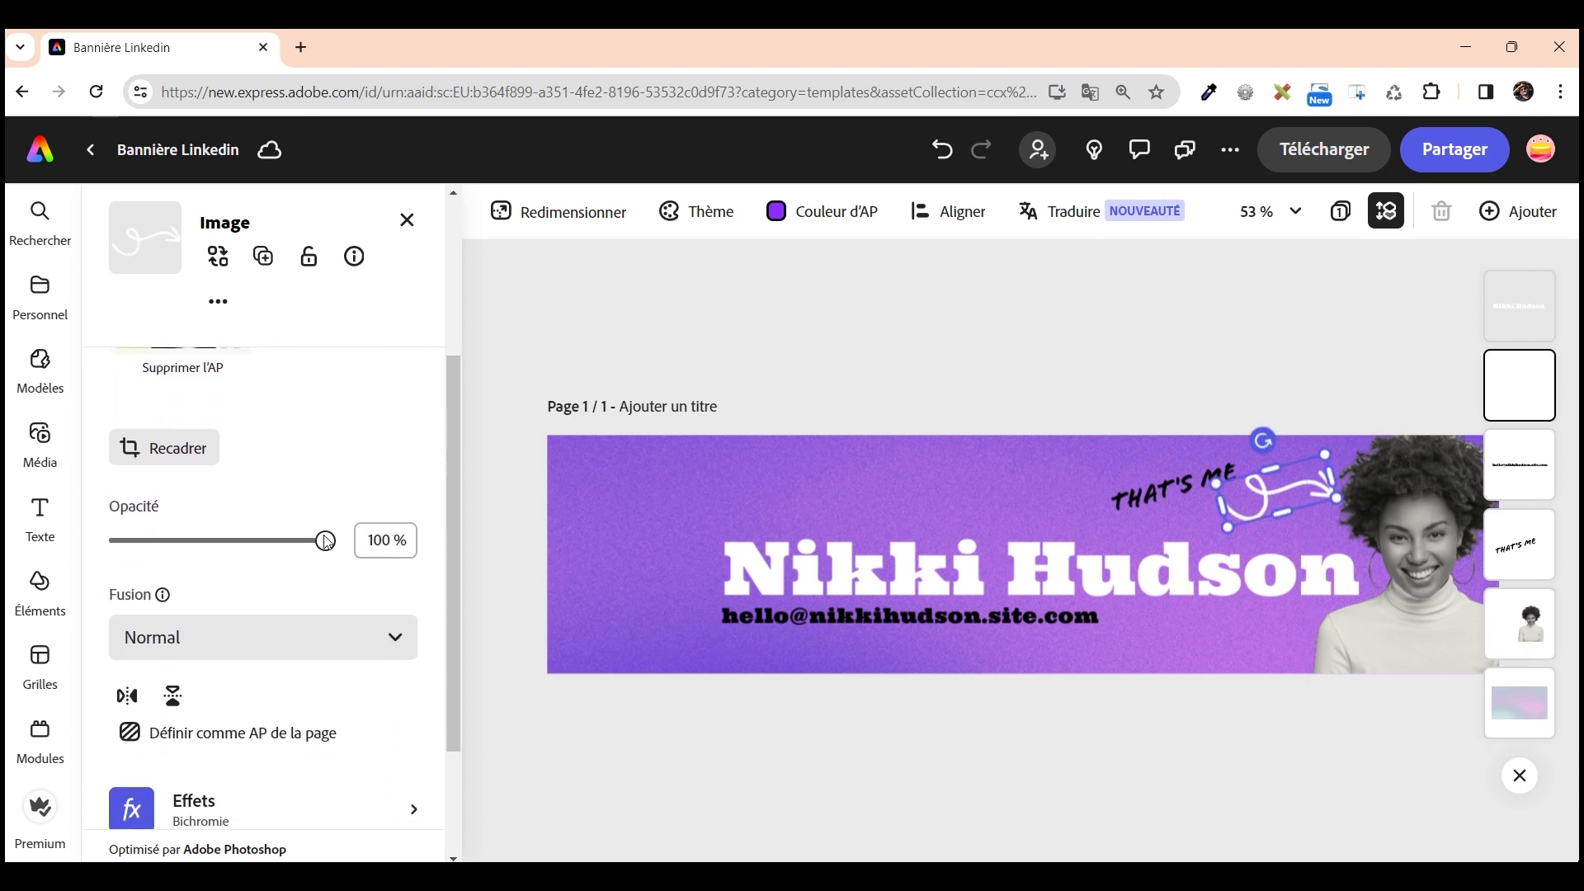
left_click(1517, 469)
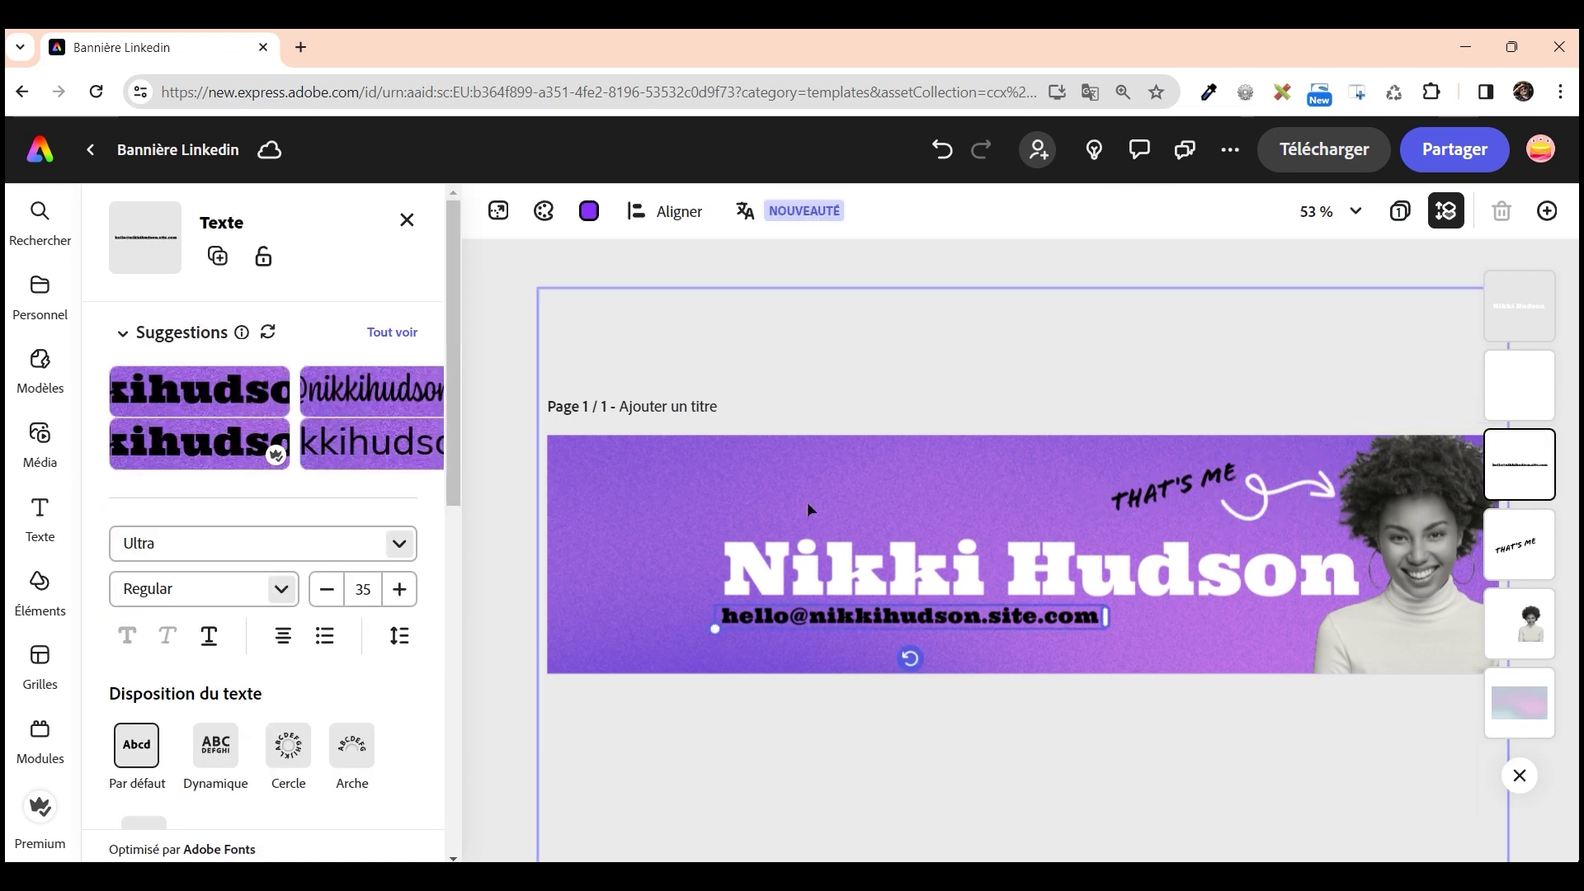
scroll(339, 512, "down", 2)
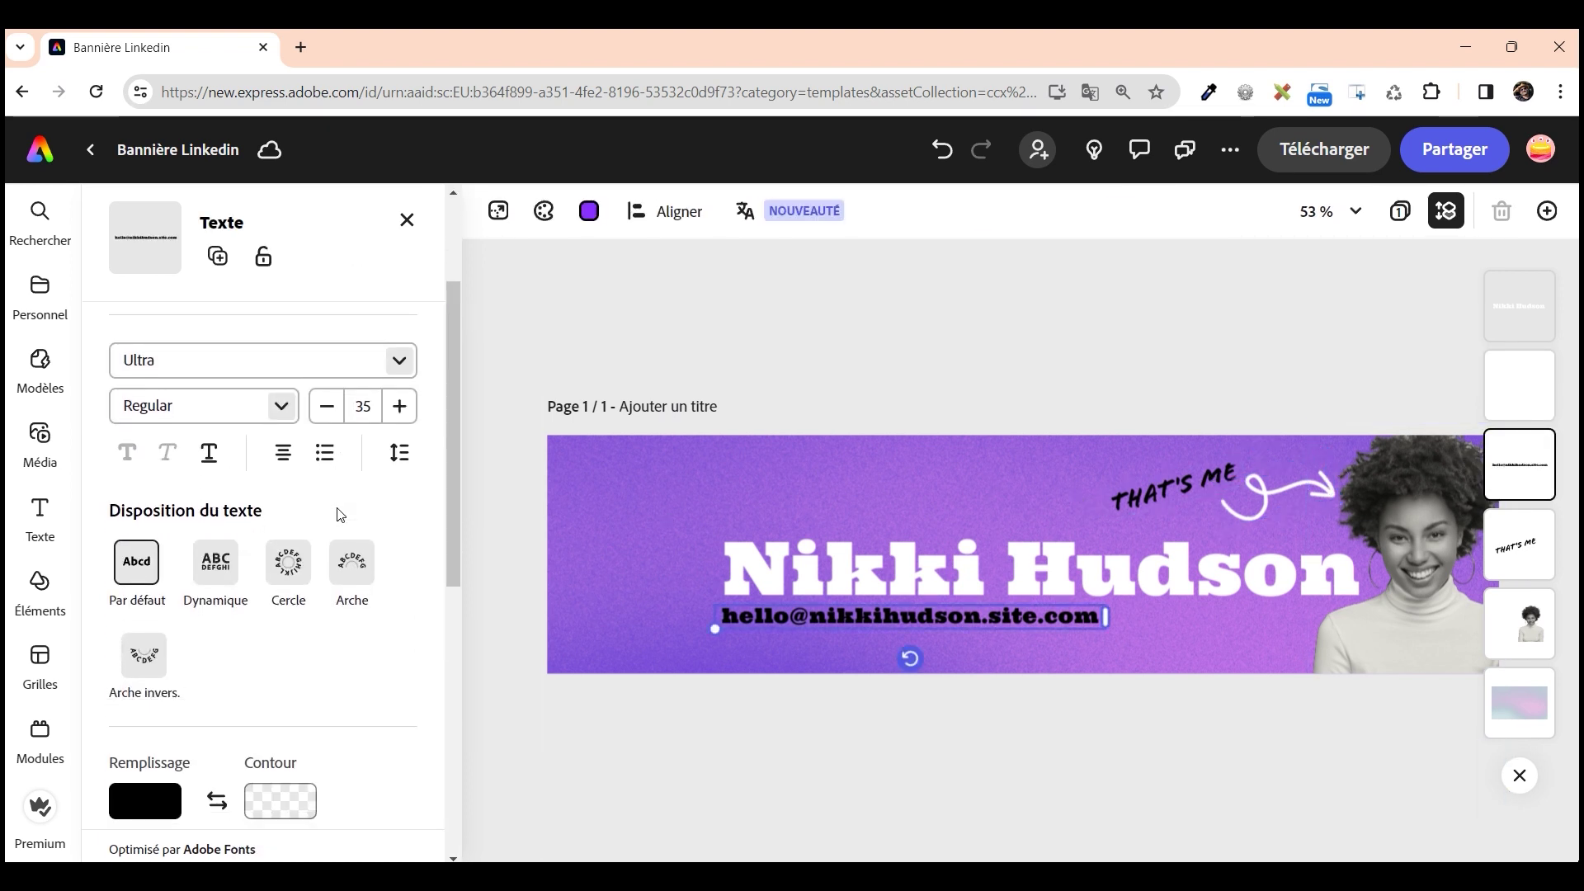
scroll(339, 515, "up", 2)
scroll(340, 515, "down", 2)
scroll(352, 515, "down", 2)
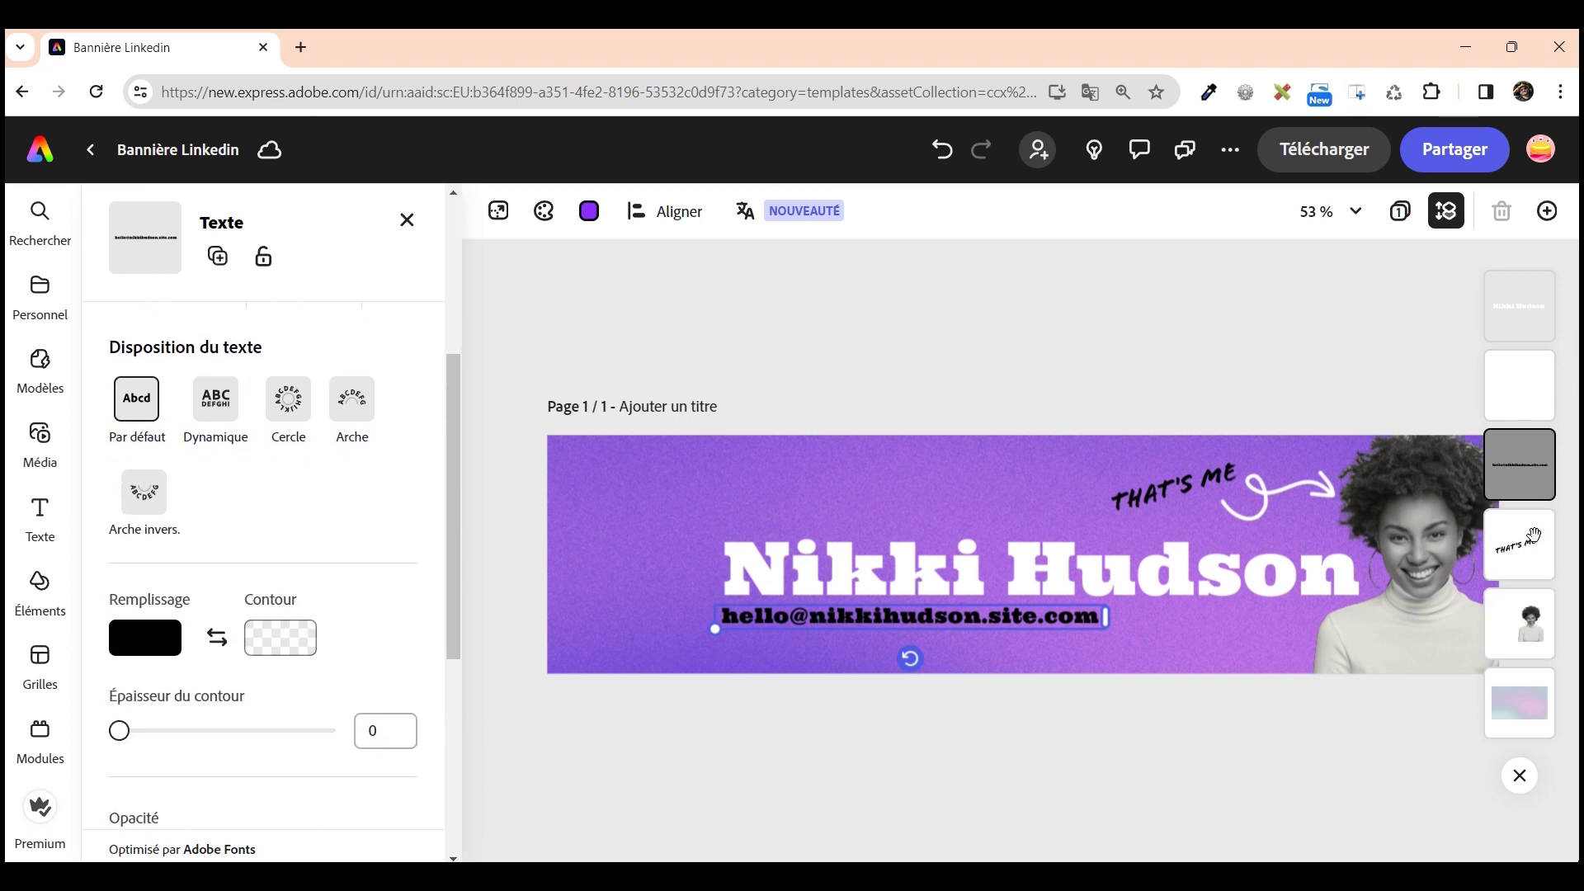
Replace the template's portrait with the local image "Firefly photo portrait d'une femme consultante dans la finance 89776"
left_click(1516, 632)
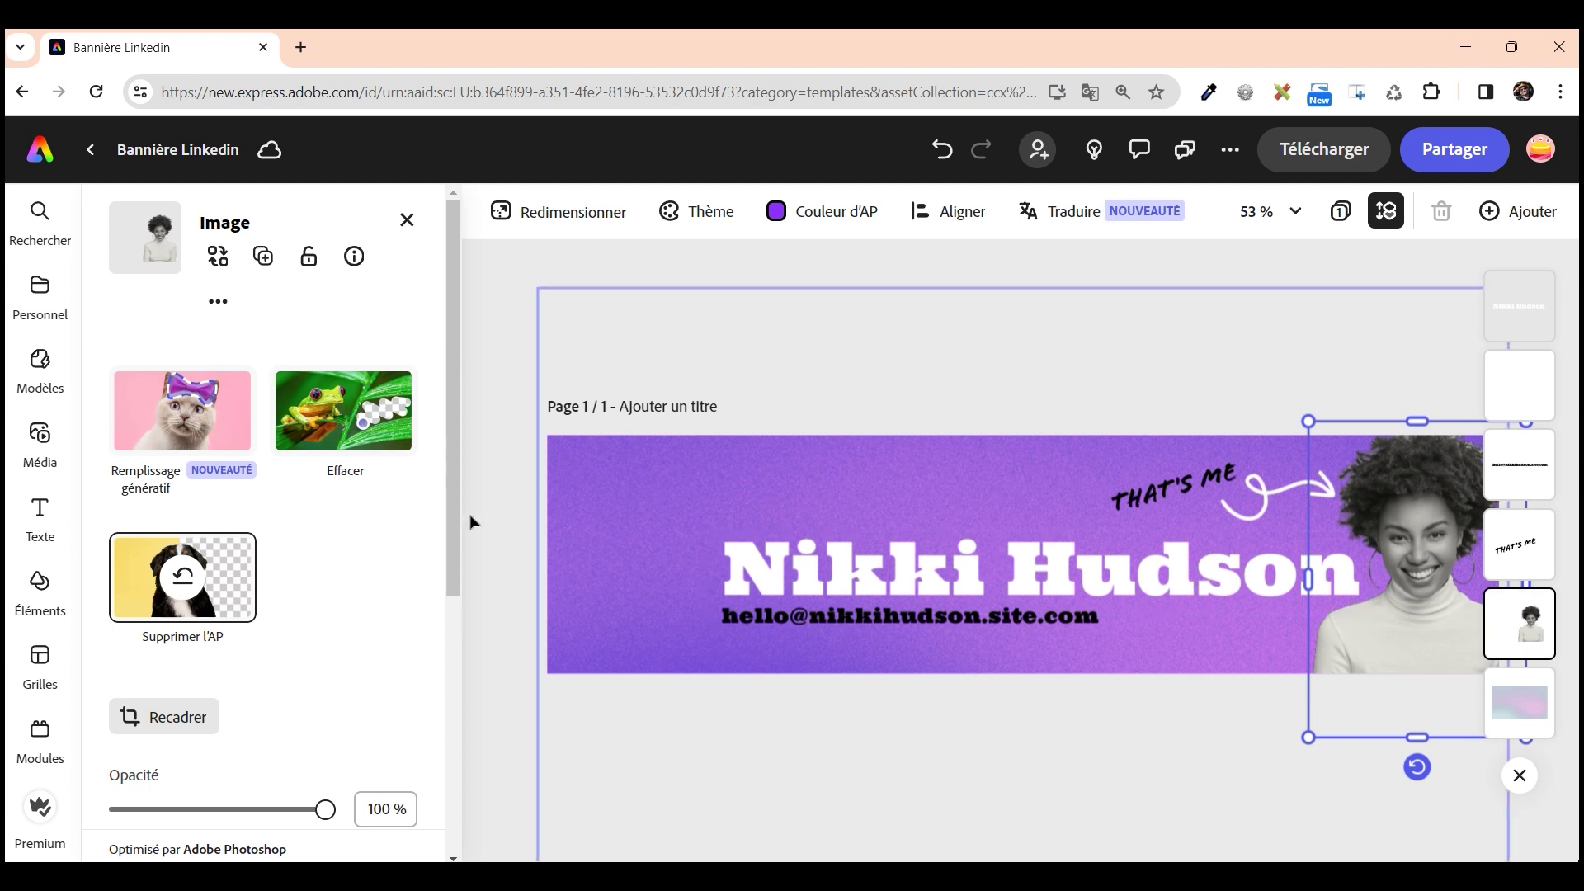
left_click_drag(454, 493, 359, 537)
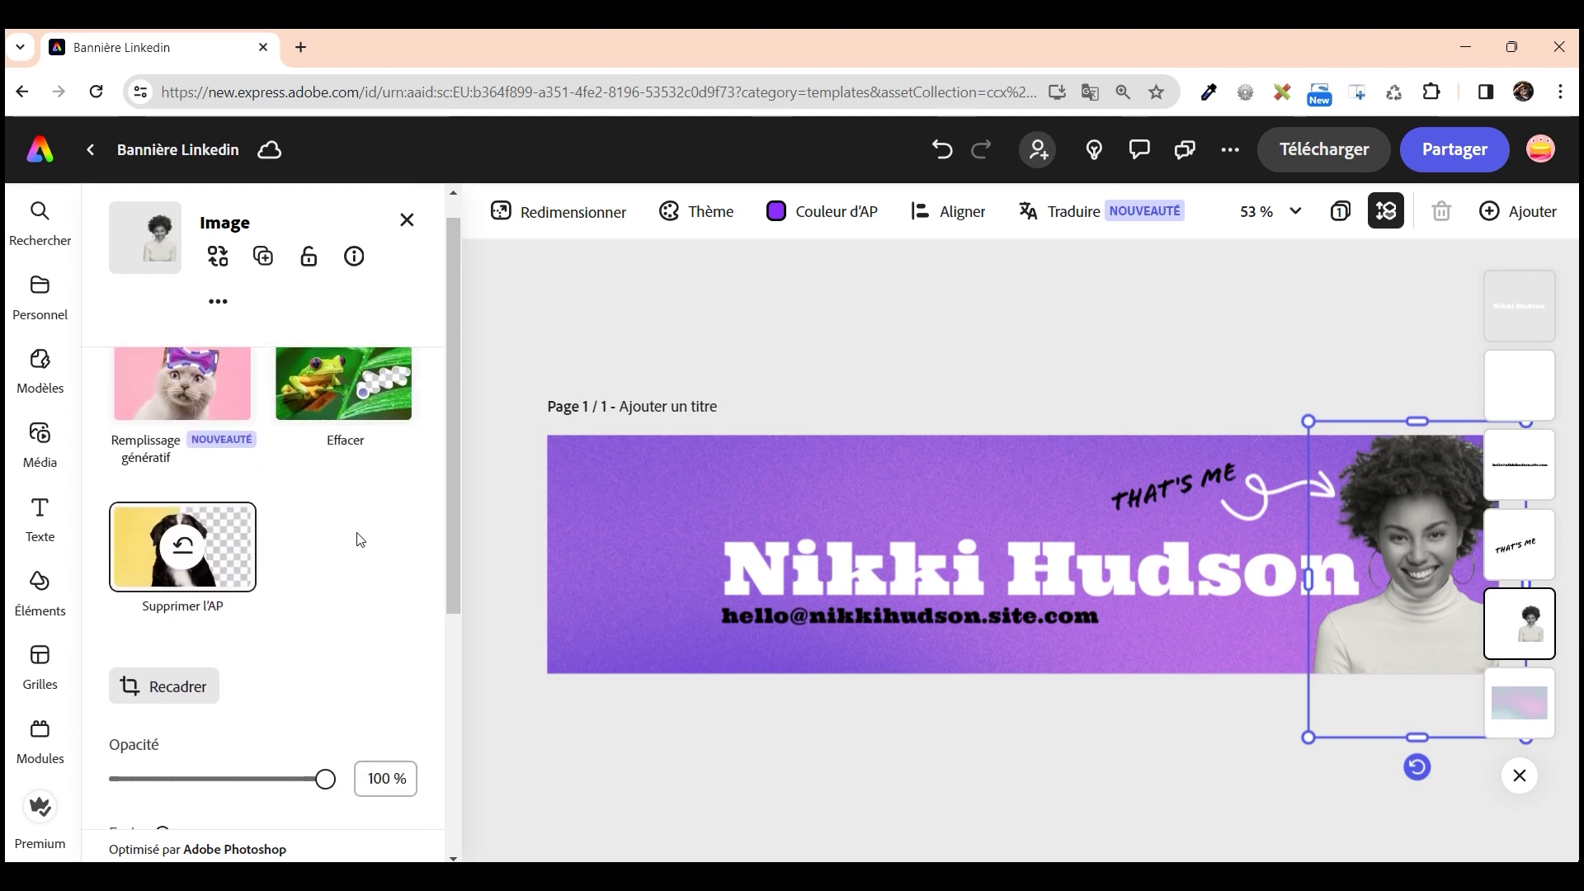
left_click(217, 258)
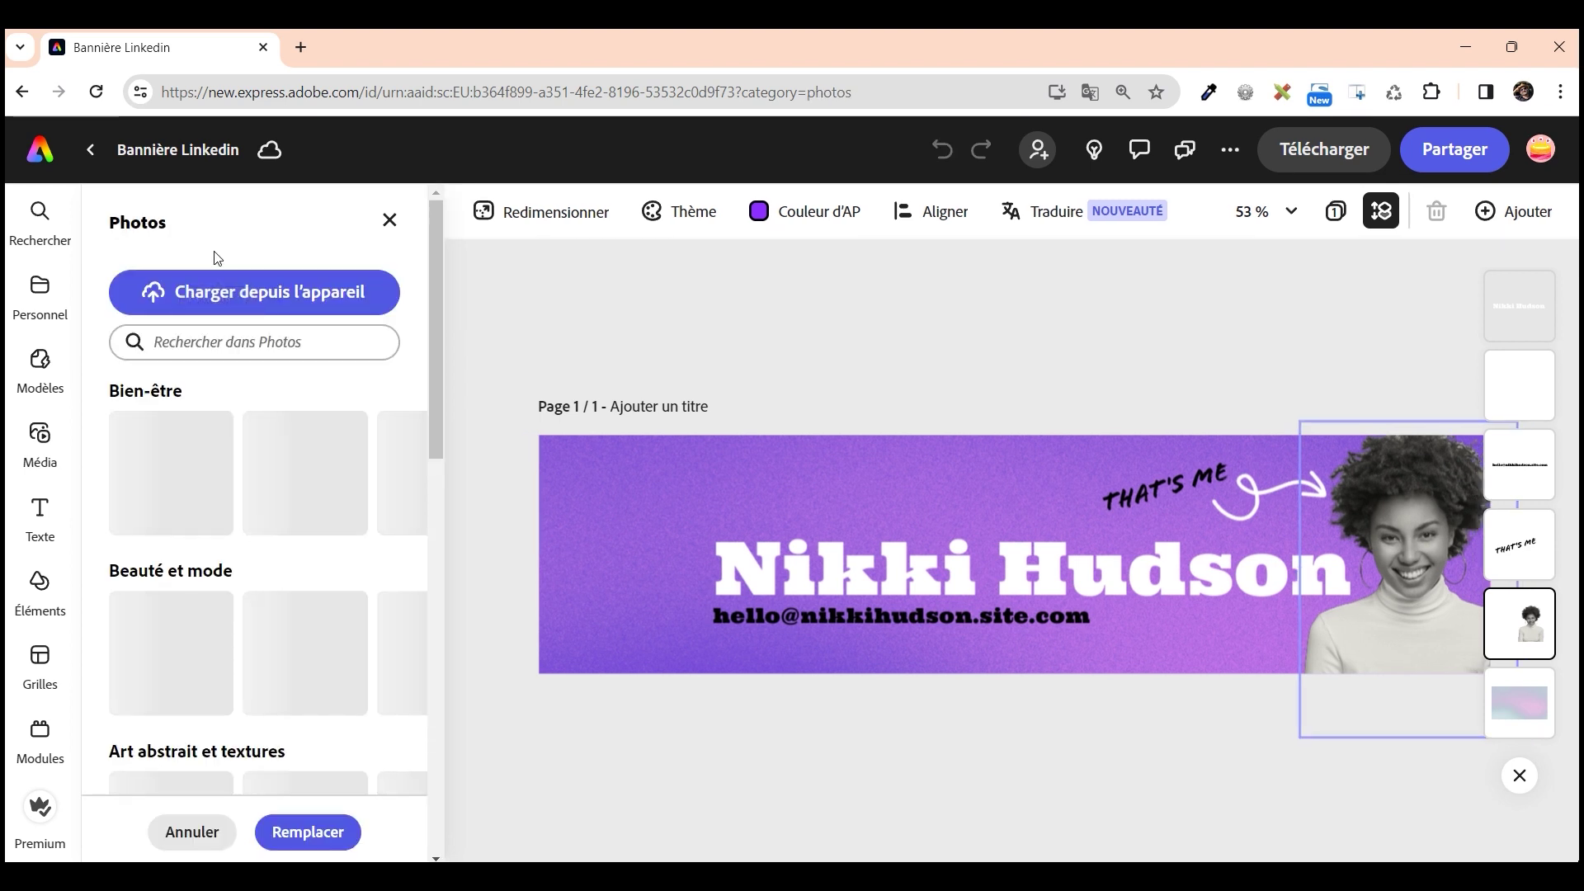
left_click(229, 301)
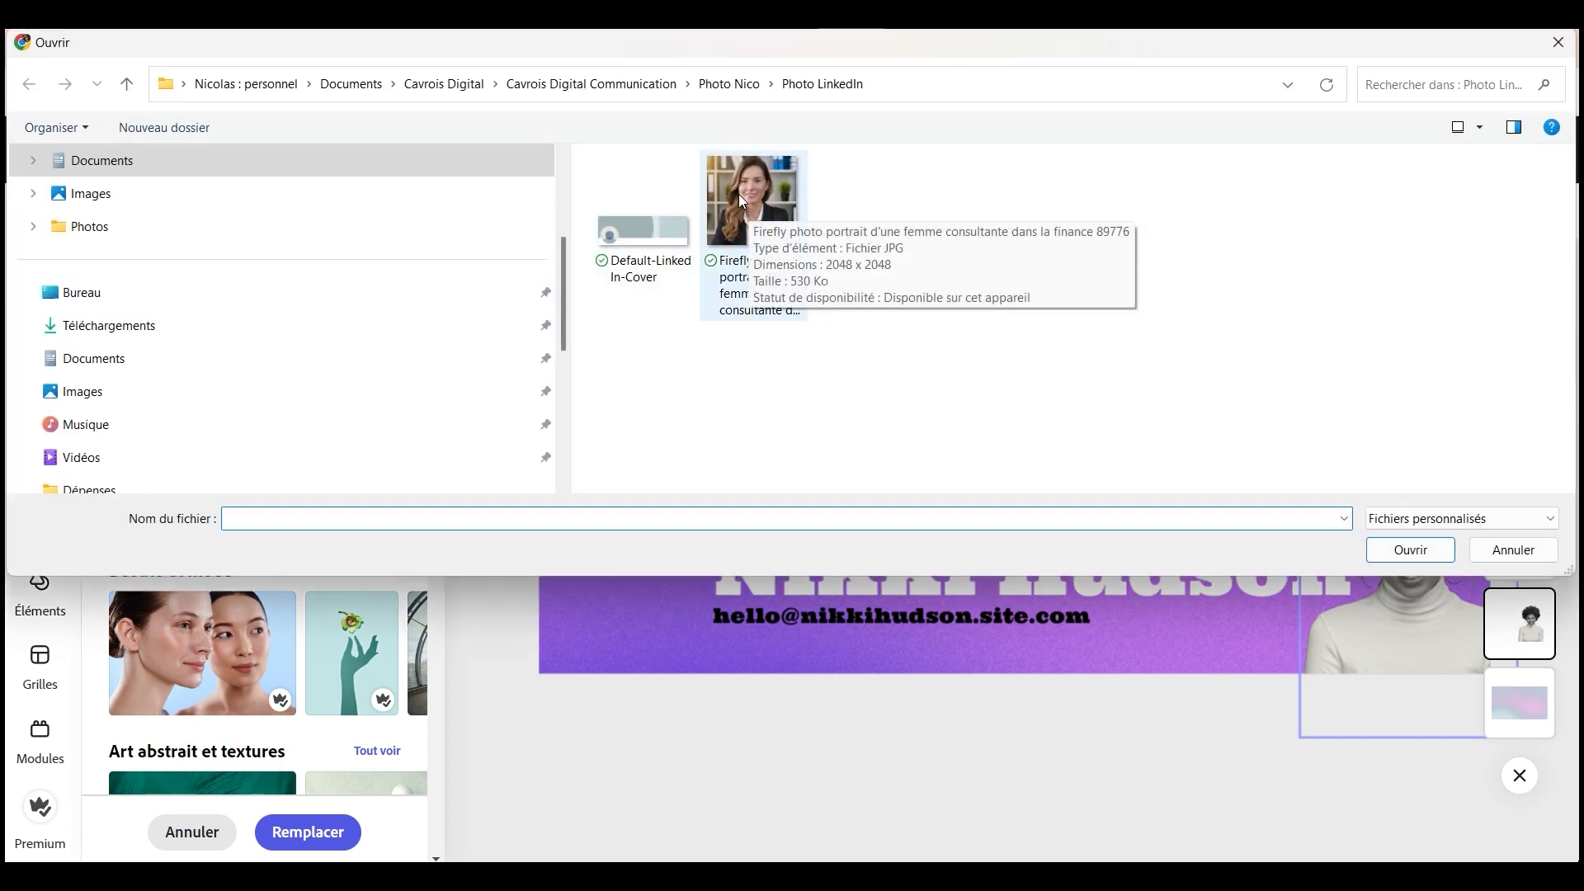
left_click(739, 194)
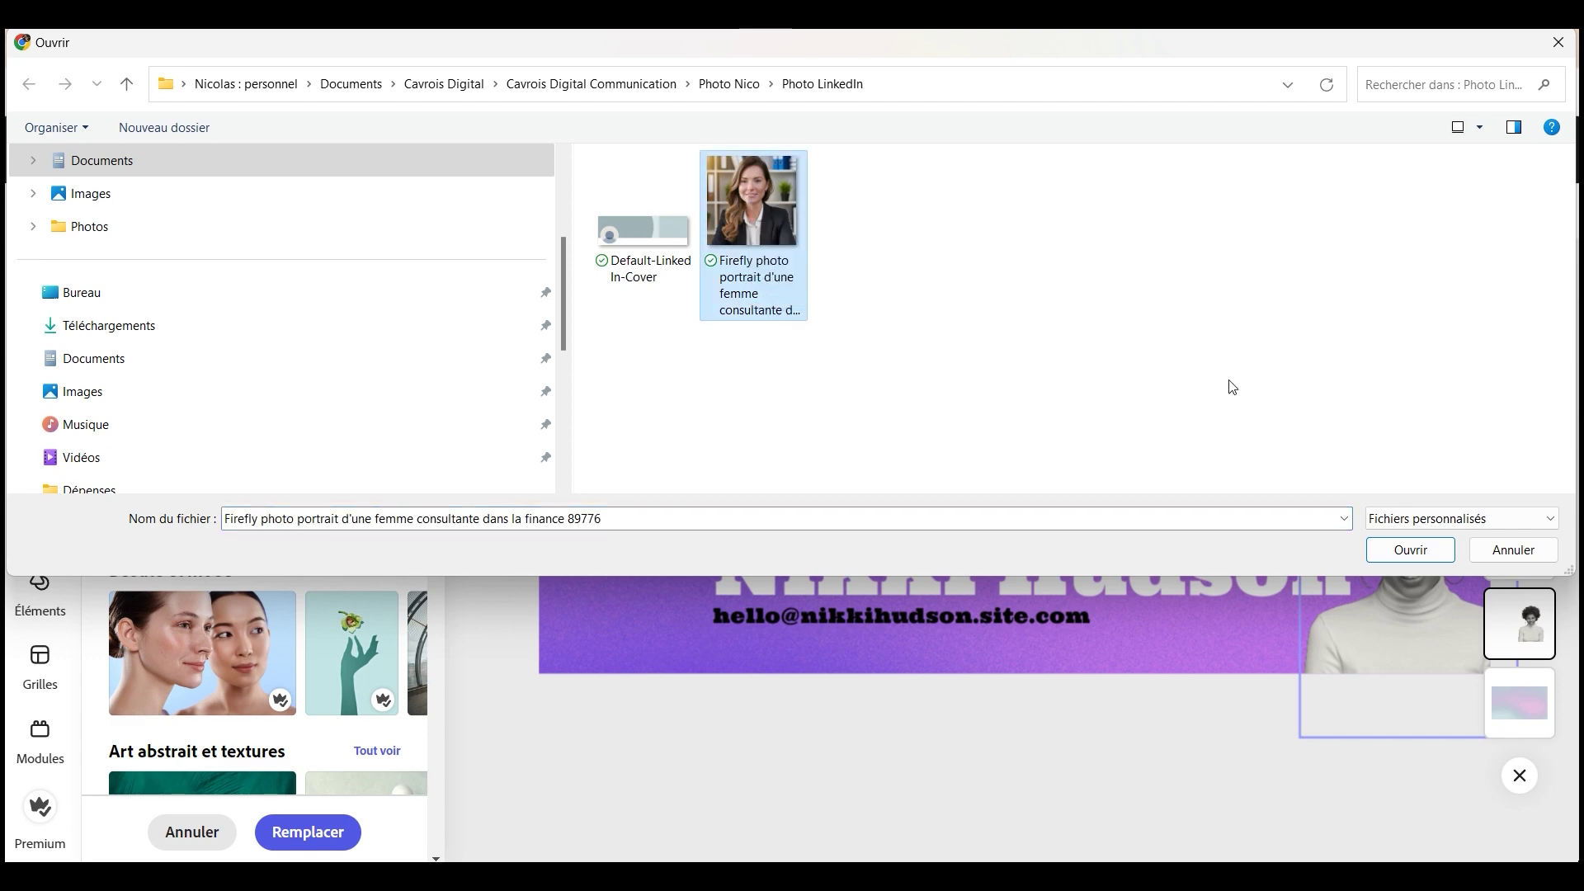
left_click(1382, 550)
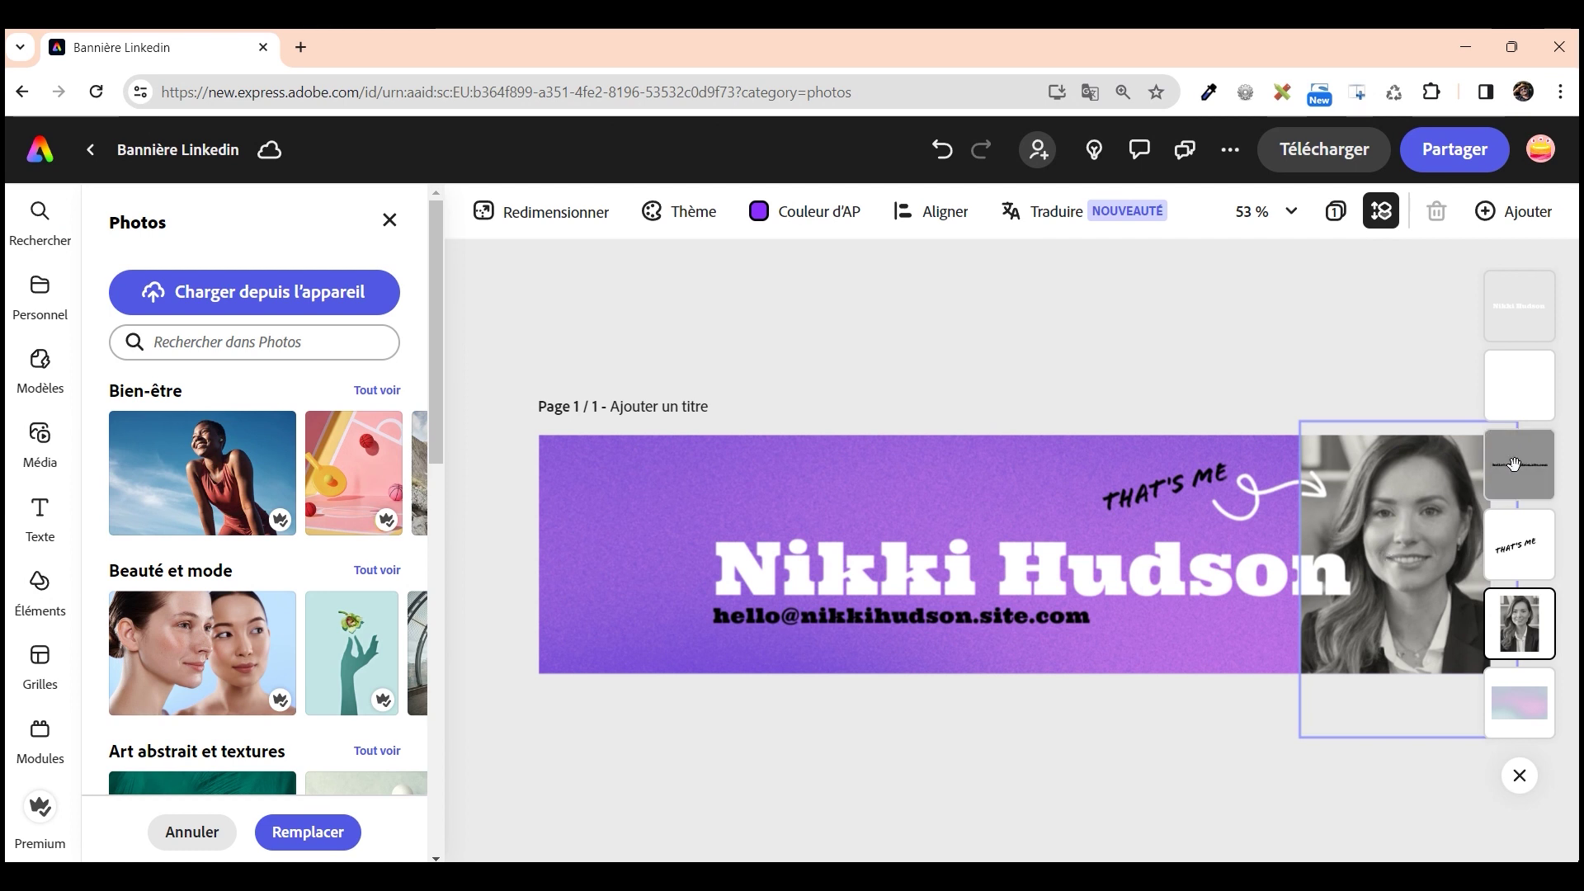
Select the new portrait layer and remove the photo's background
left_click(1526, 551)
left_click(1520, 623)
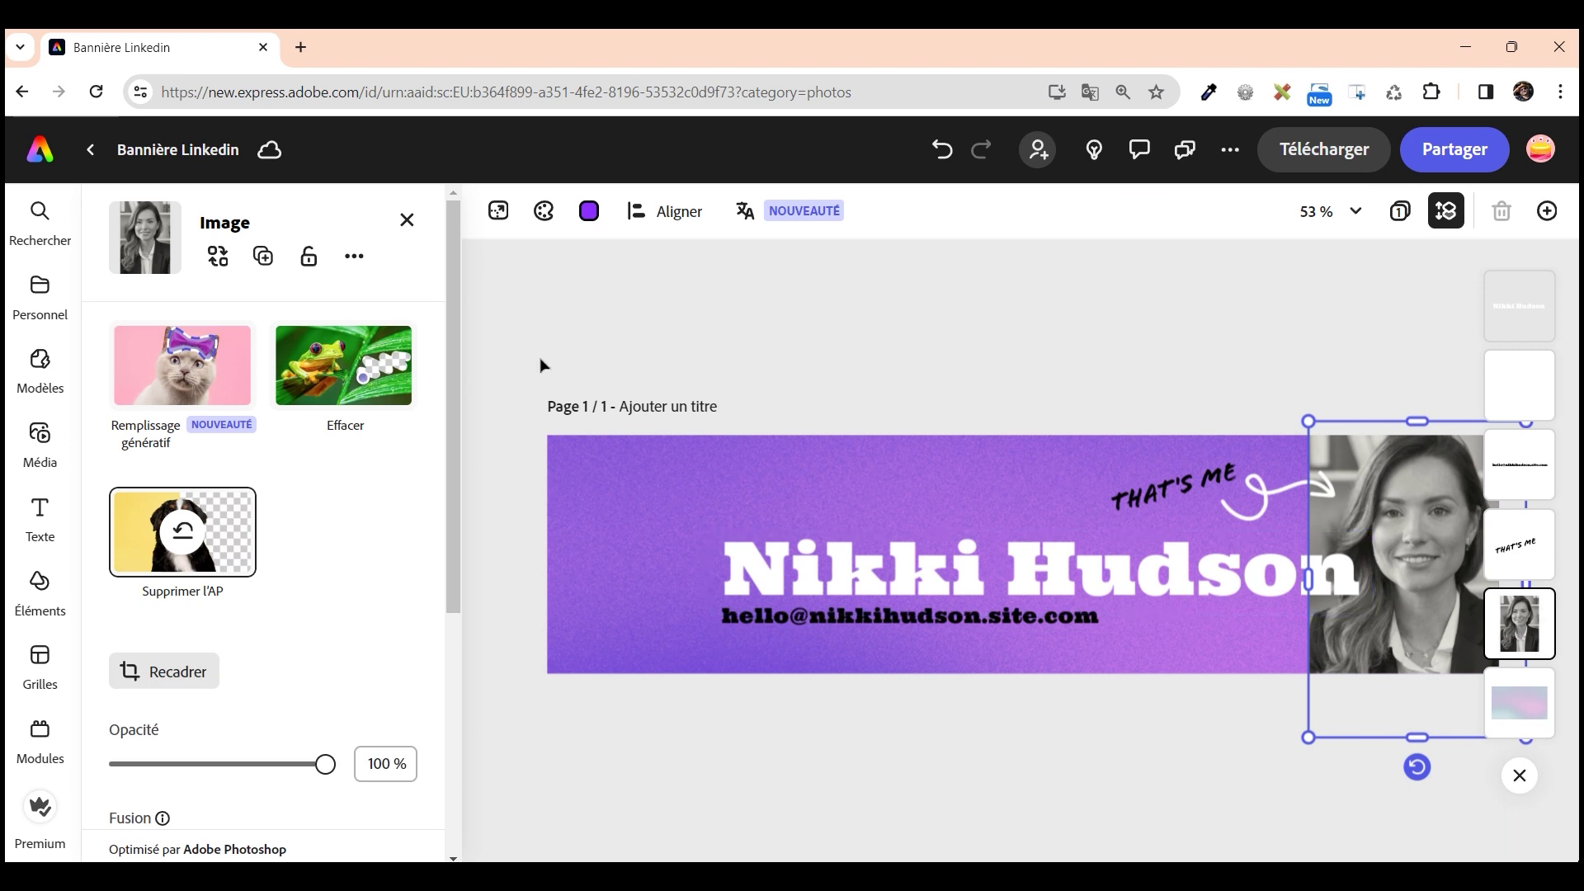
left_click(178, 541)
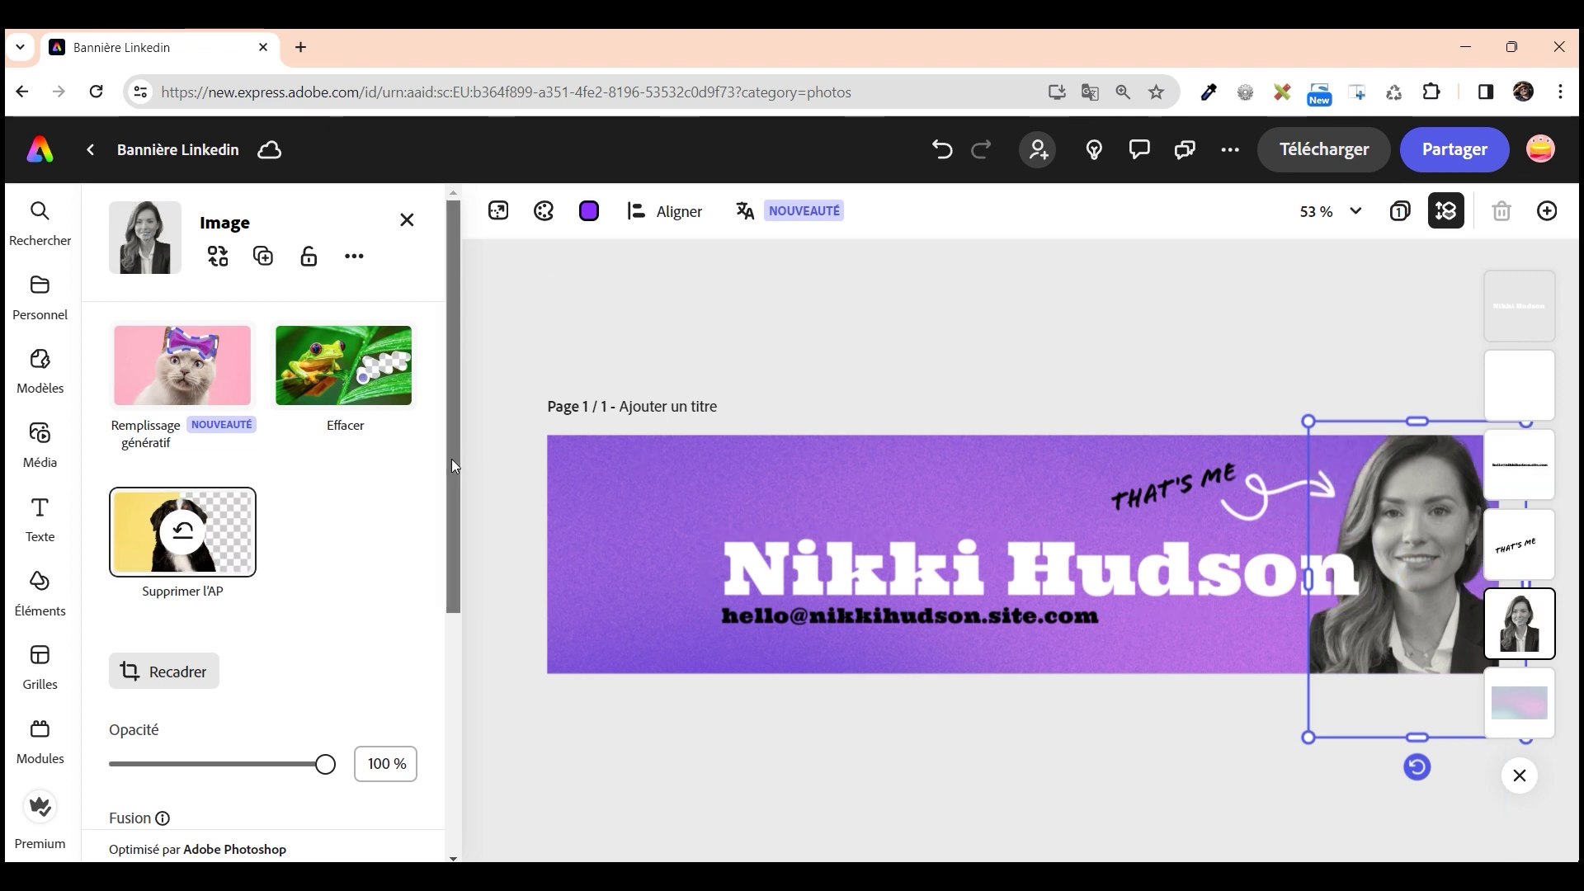
Remove the greyscale effect from the portrait and apply the yellow-green and blue Bichromie effect
left_click_drag(453, 459, 428, 686)
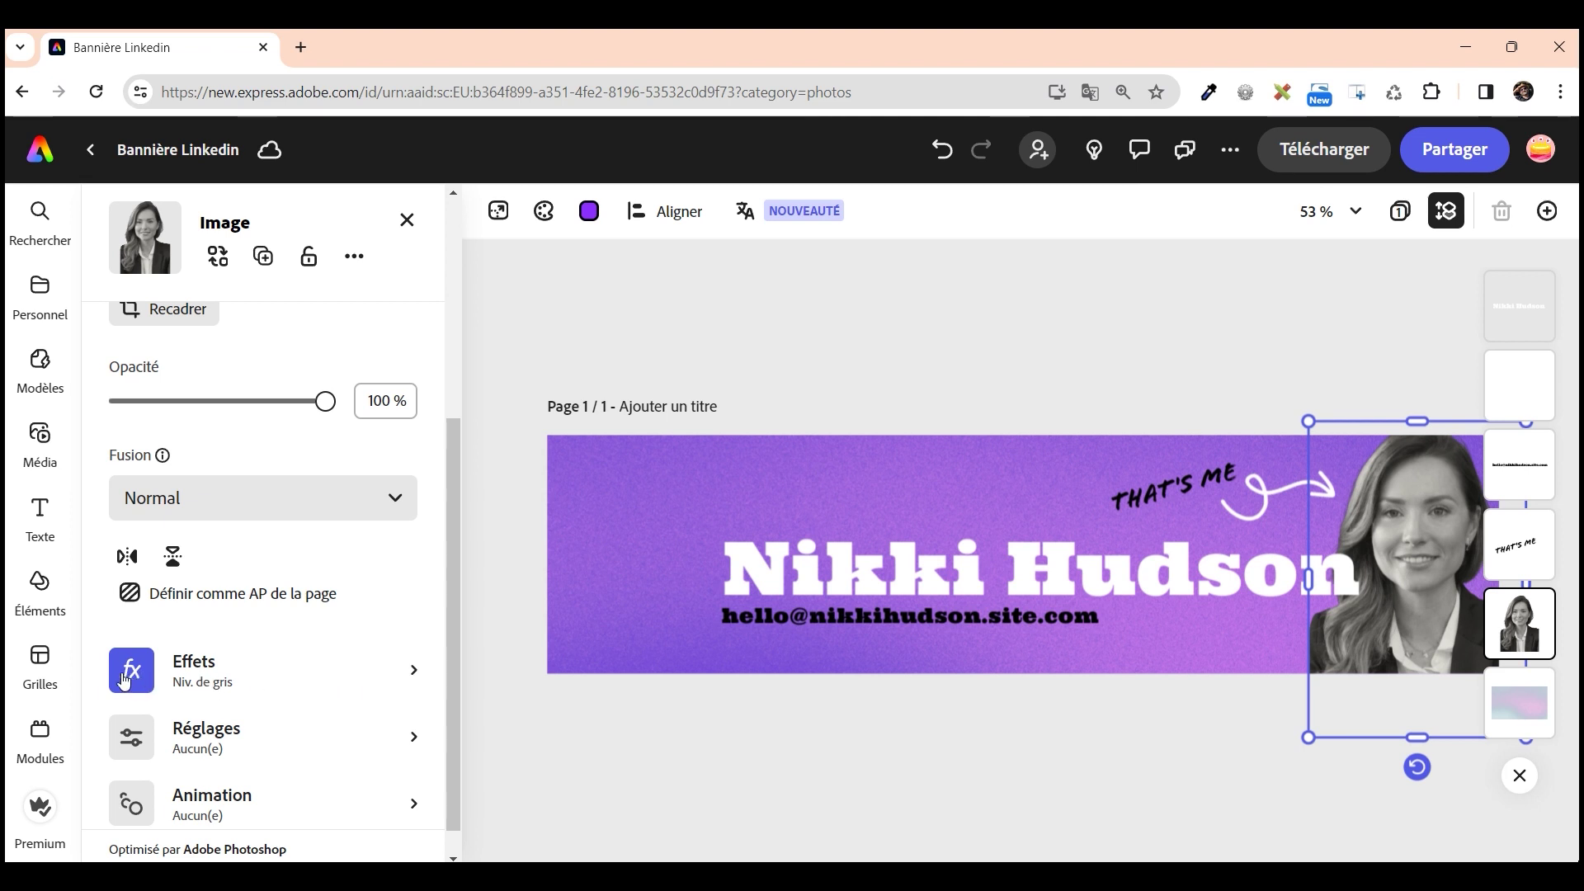
left_click(414, 672)
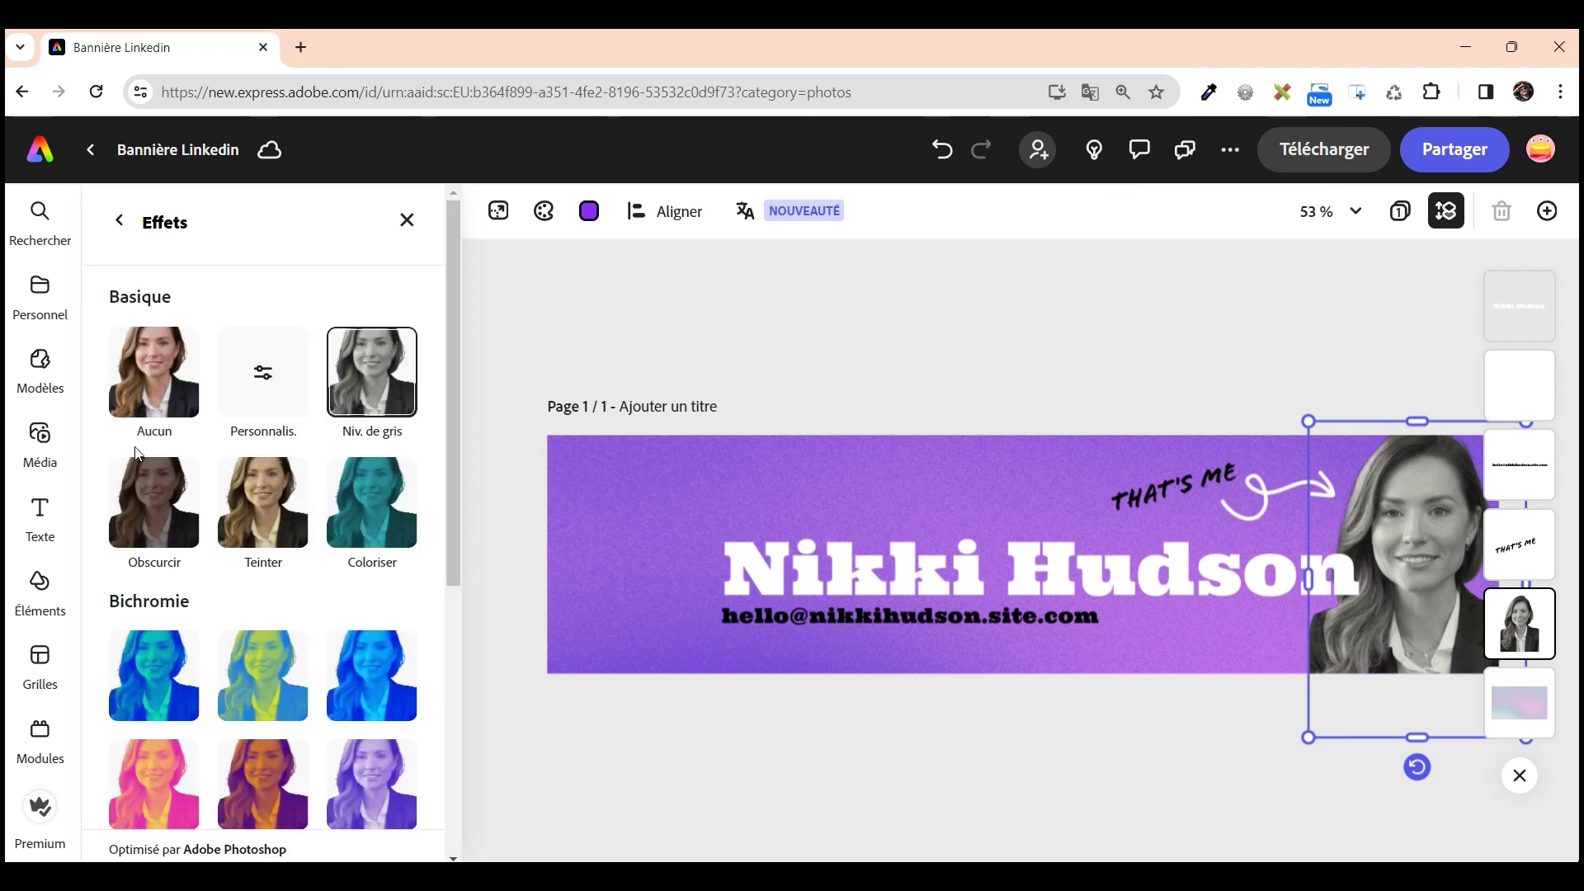
left_click(144, 391)
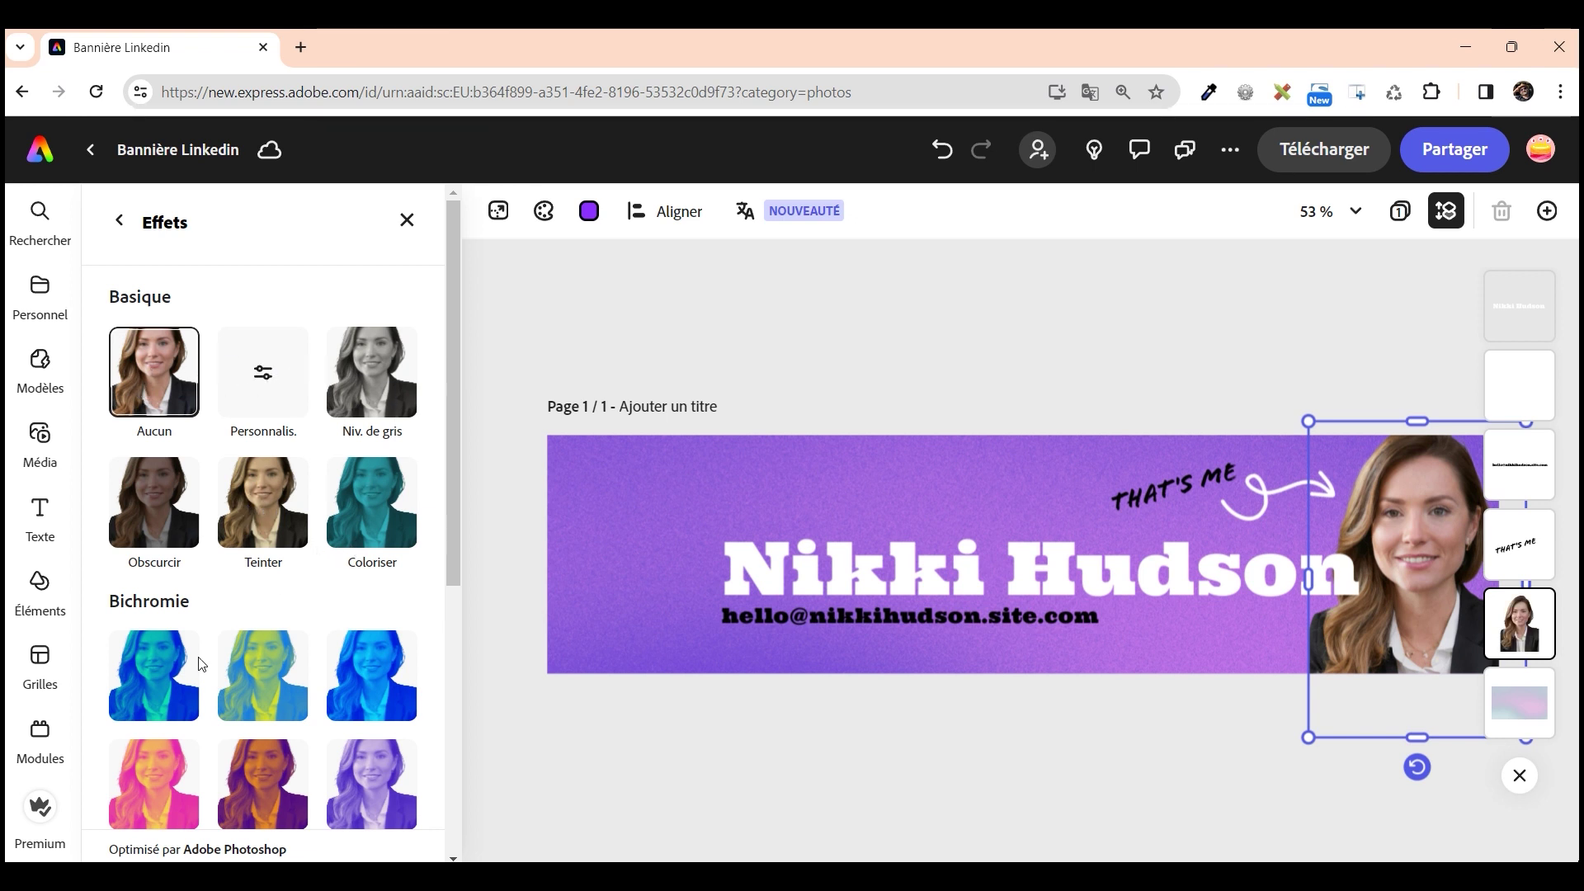
left_click(272, 692)
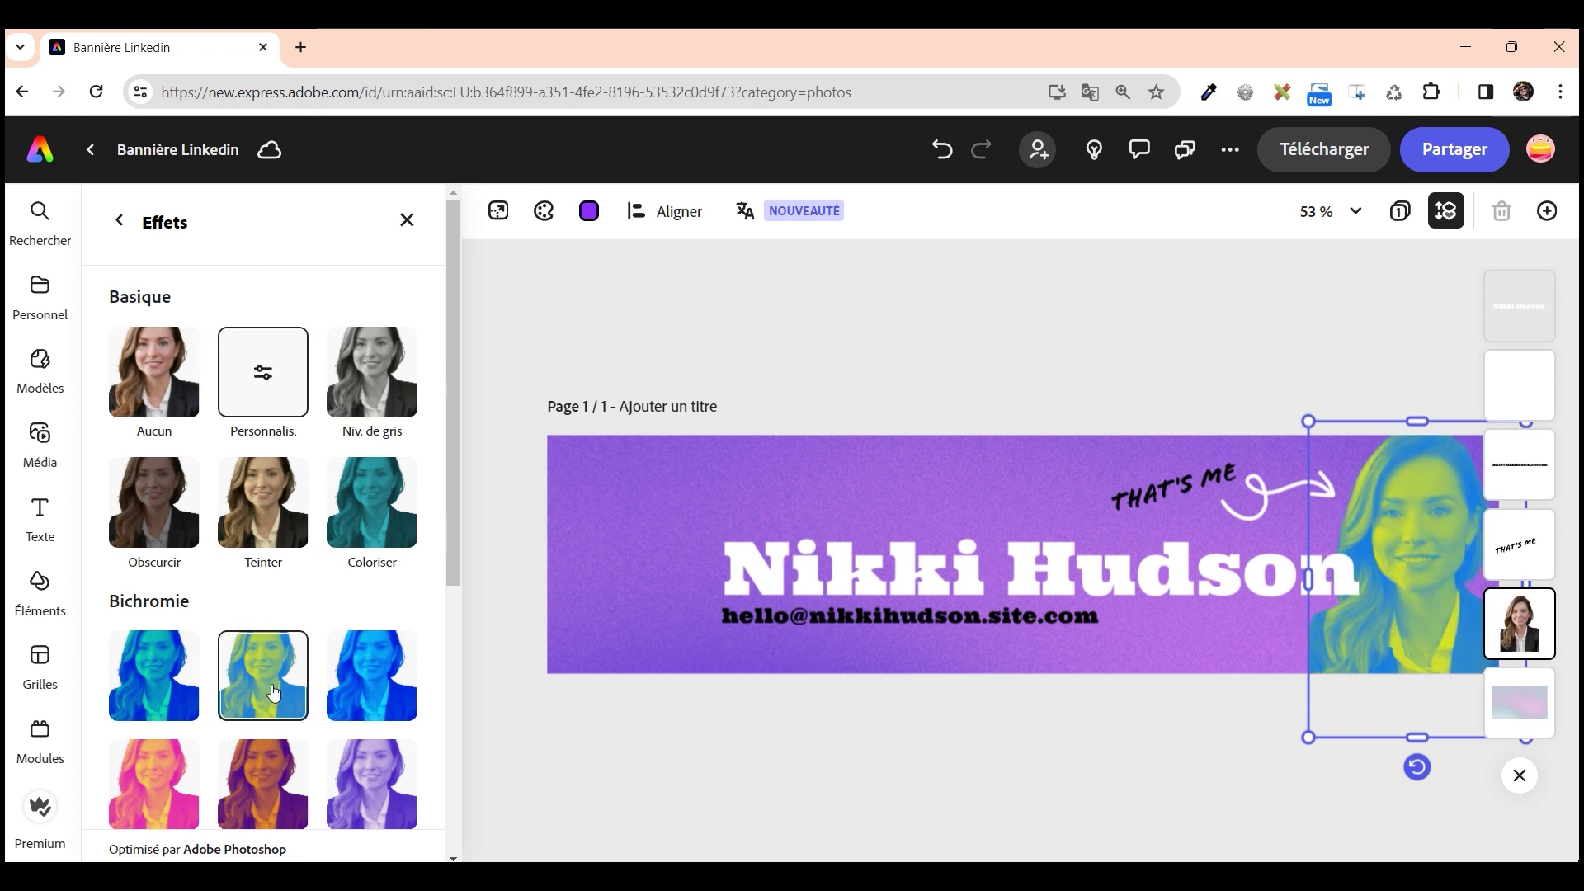
Remove the Bichromie effect from the portrait and close its effect settings
left_click(165, 383)
left_click(407, 221)
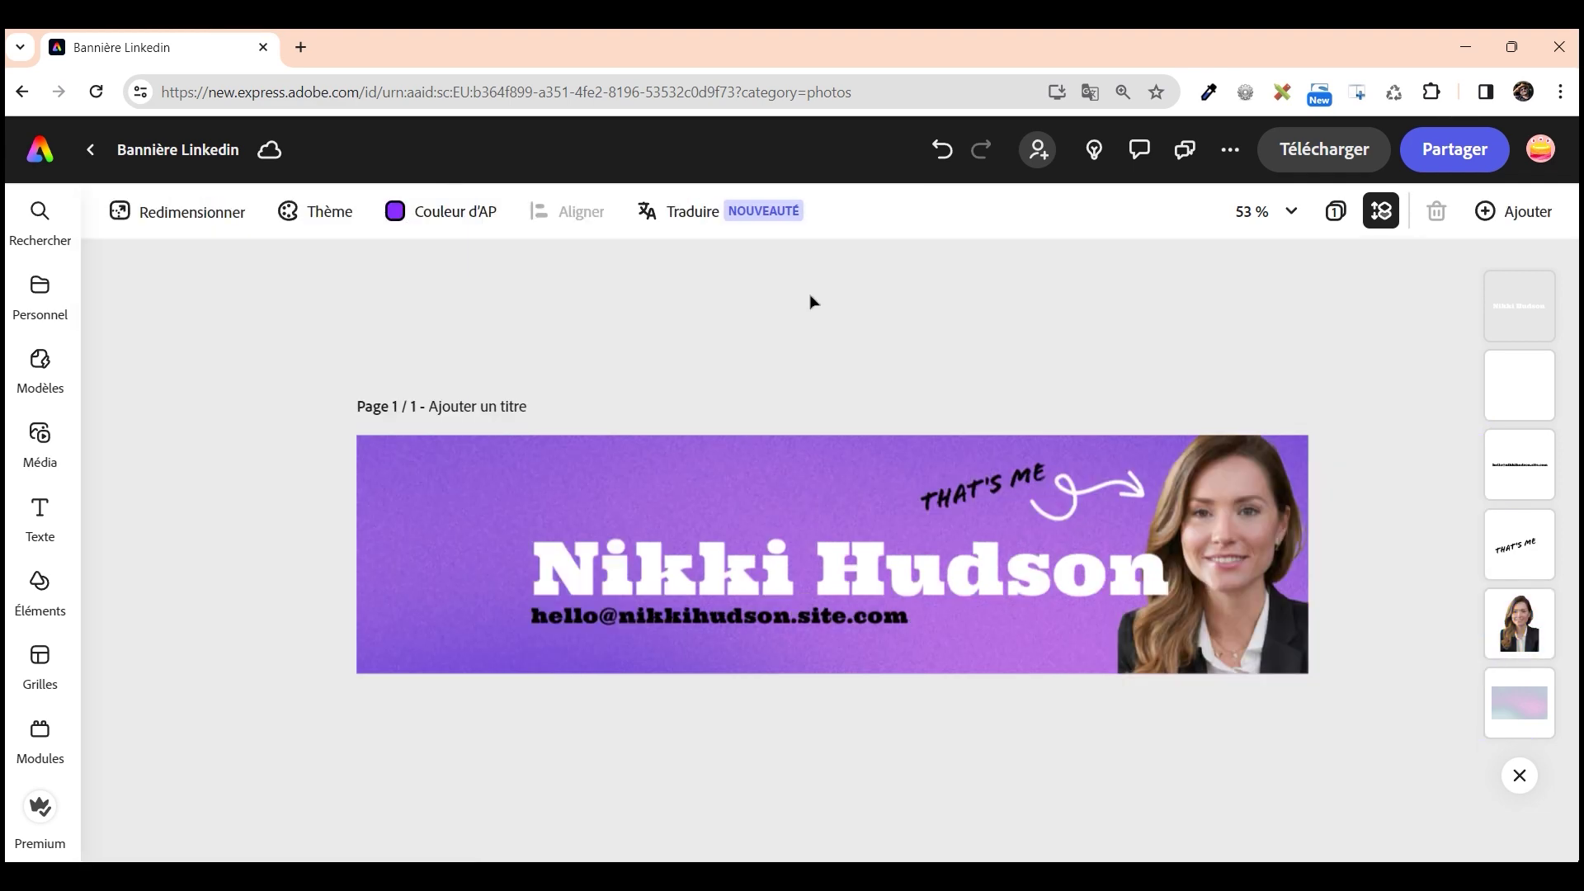
Replace the first name in the large white name text and align the text's left edge with the e-mail line
left_click(646, 575)
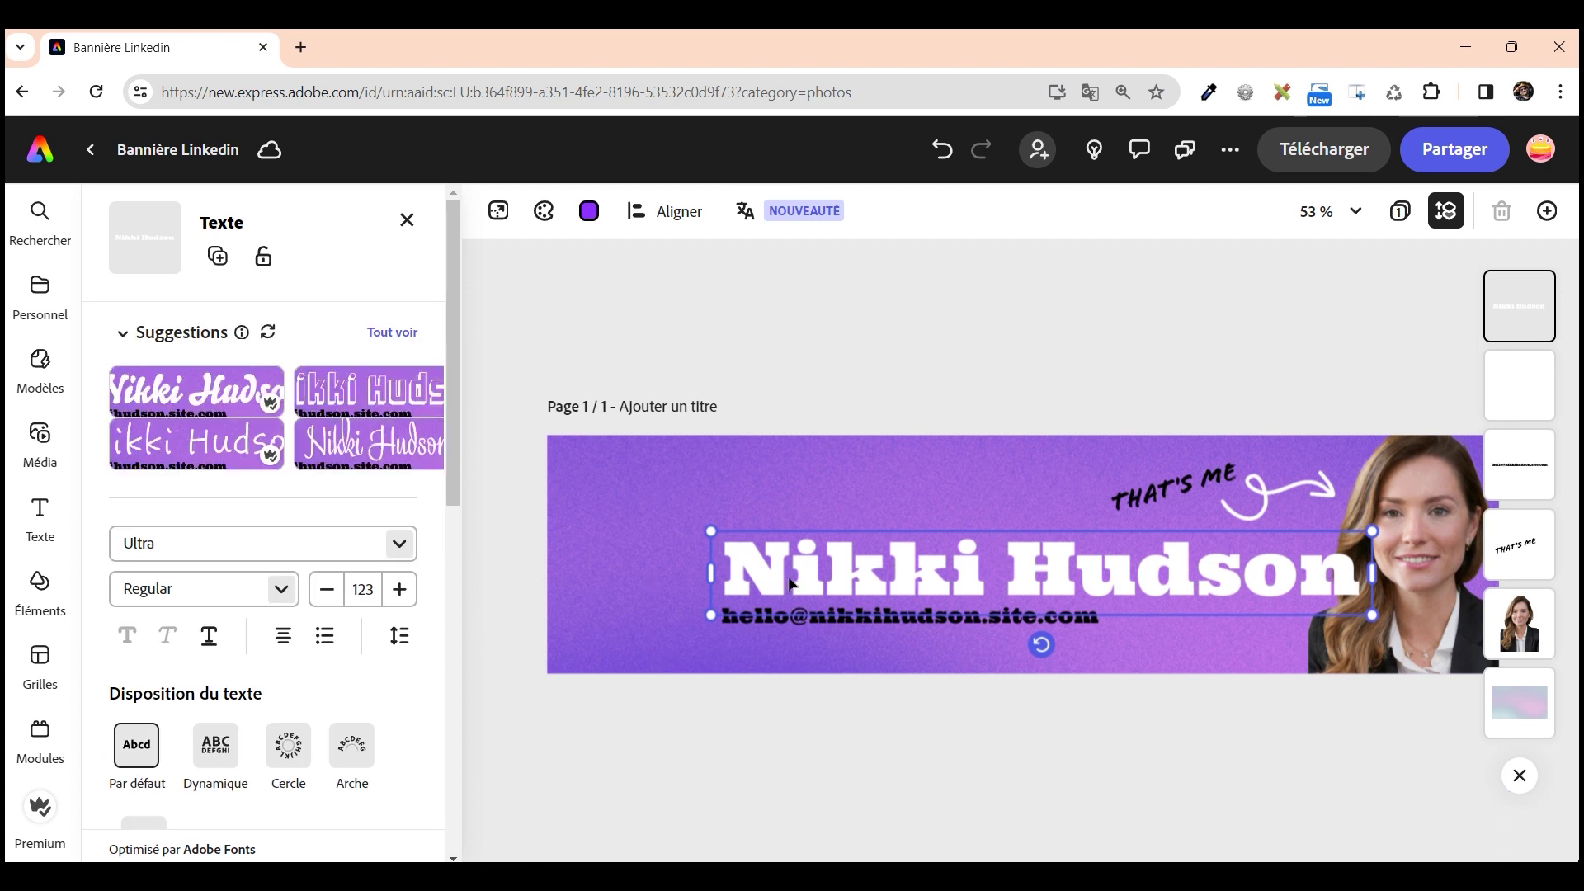
double_click(966, 575)
left_click_drag(976, 573, 733, 568)
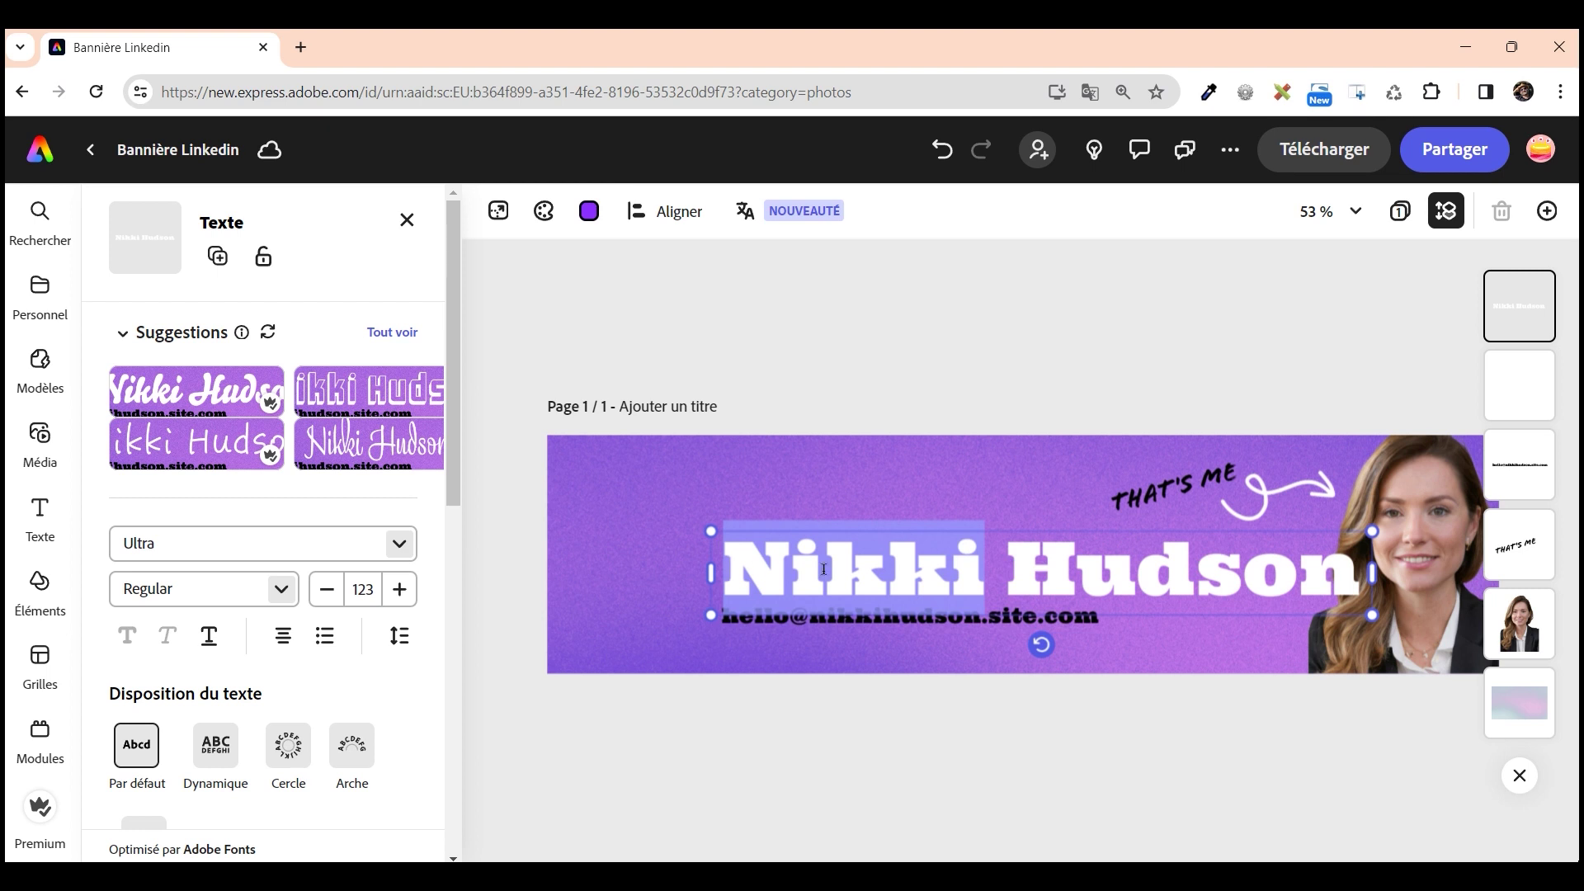
type("Jane")
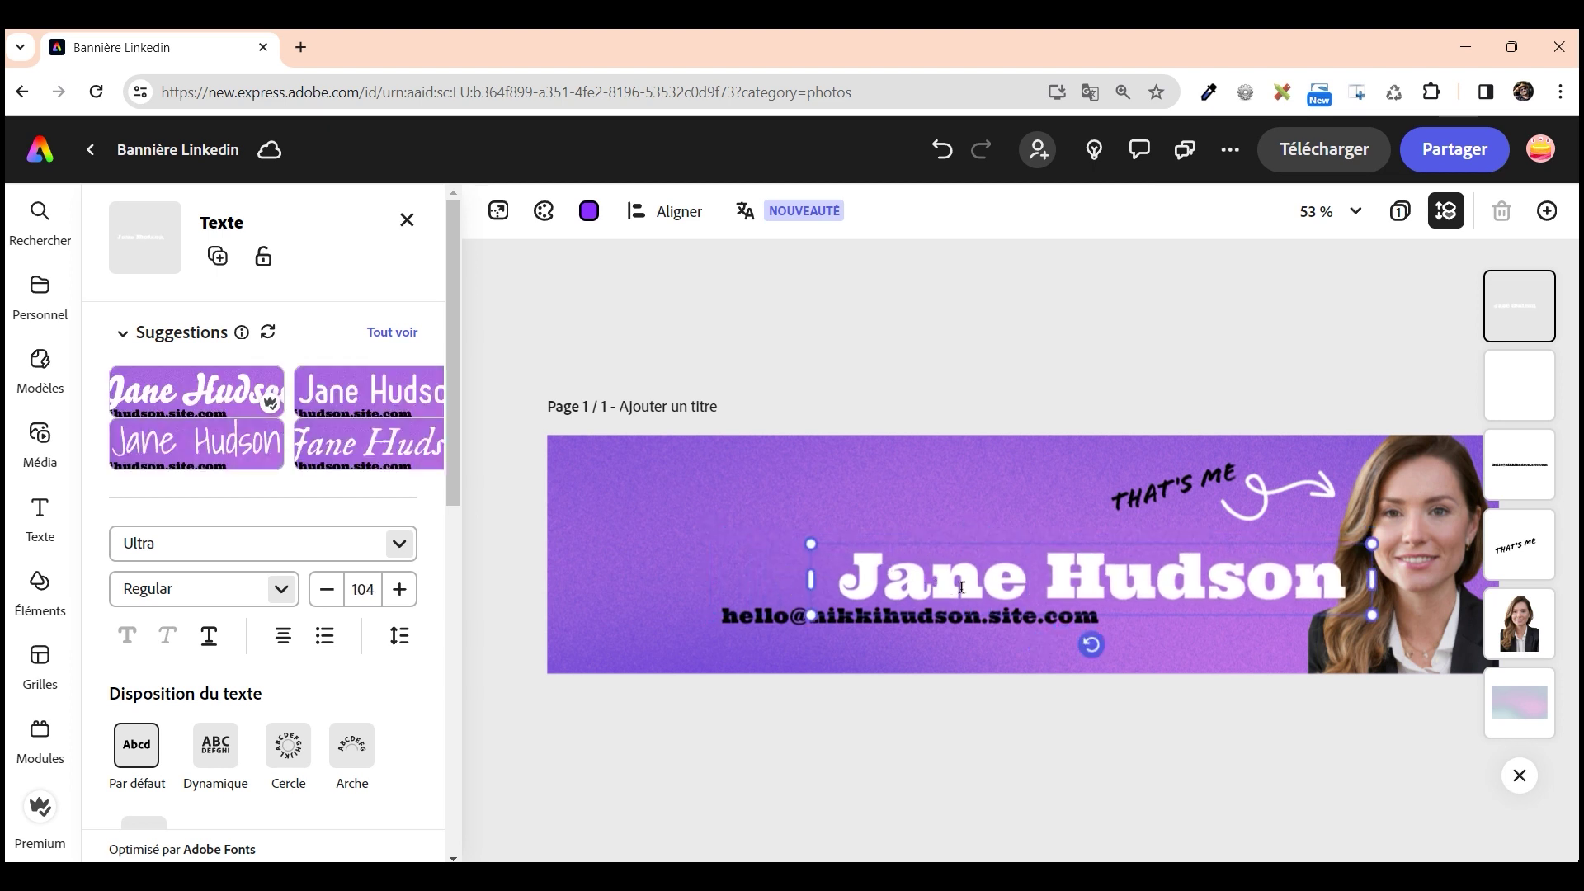
left_click_drag(966, 546, 849, 541)
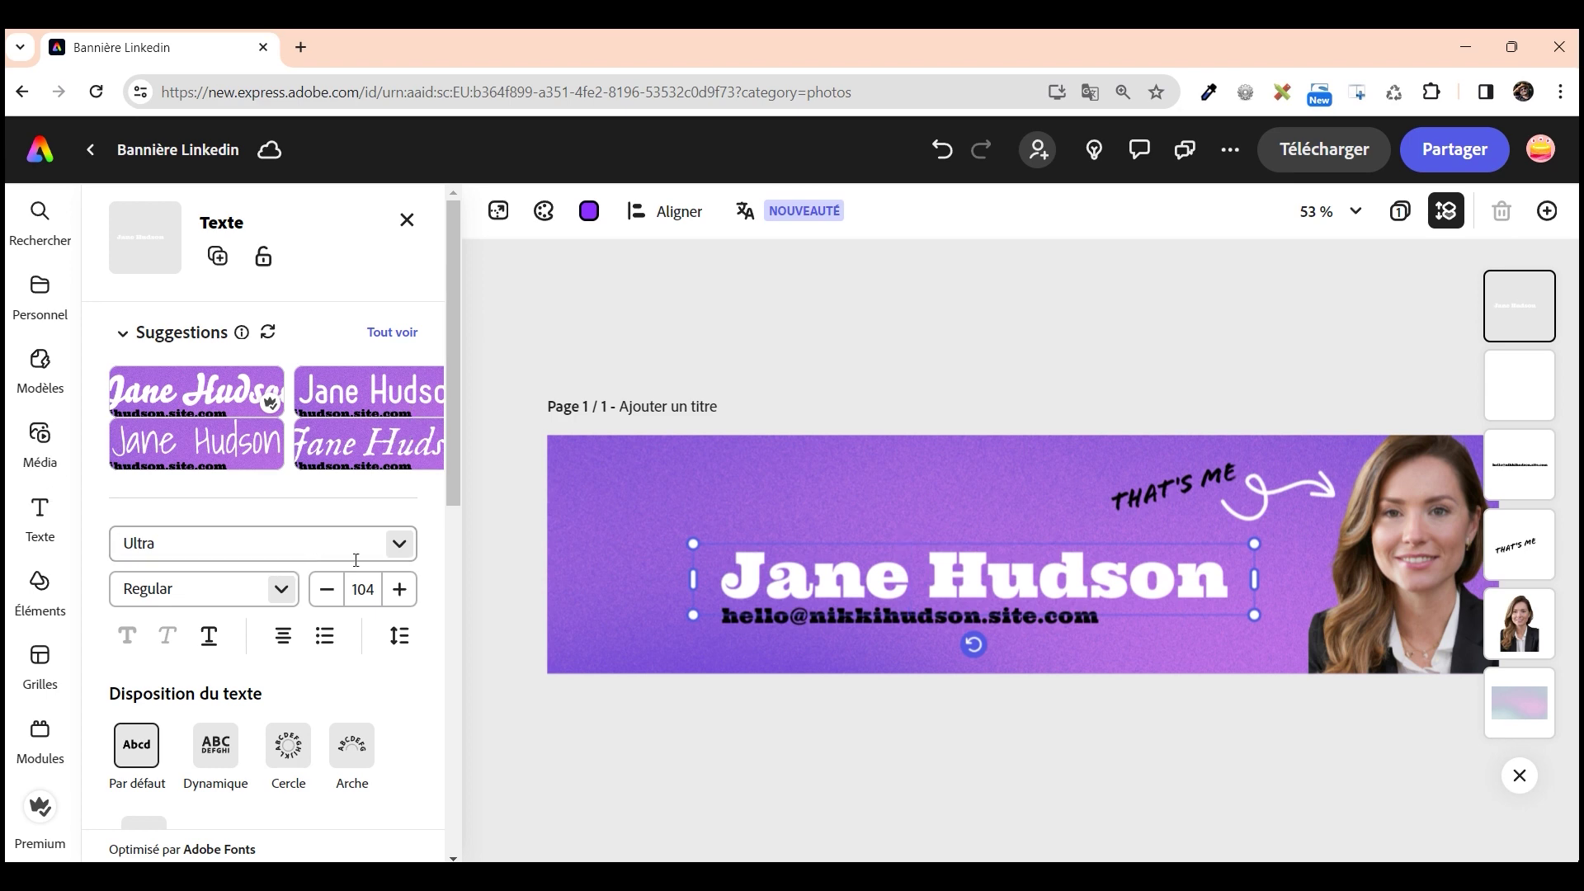
Change the name text's font to Bebas Neue Rounded Regular
left_click(400, 545)
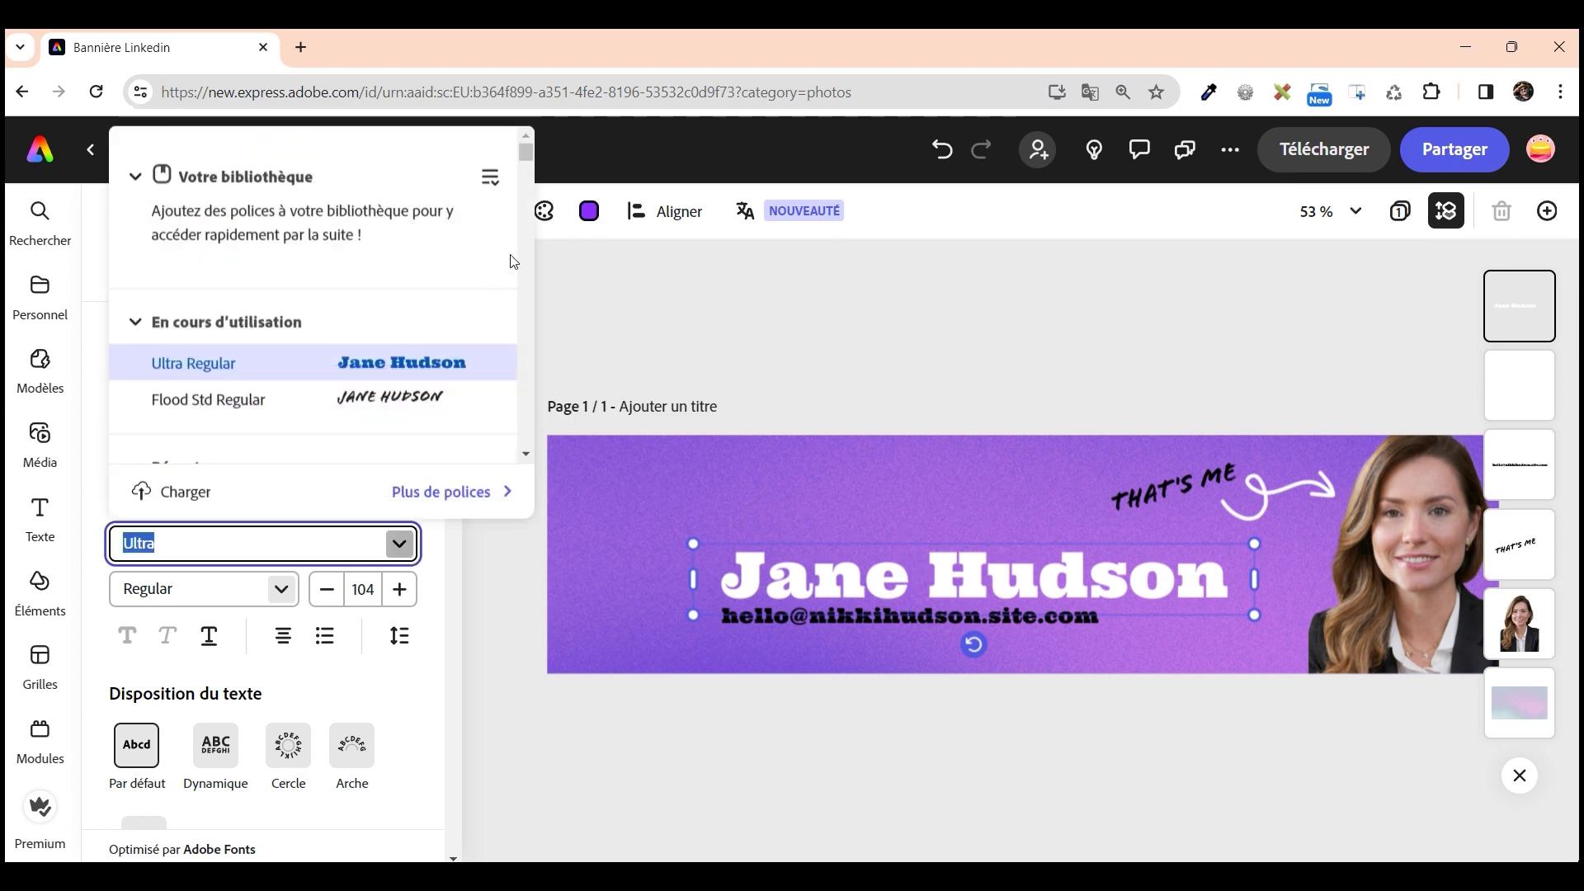
left_click_drag(526, 155, 527, 212)
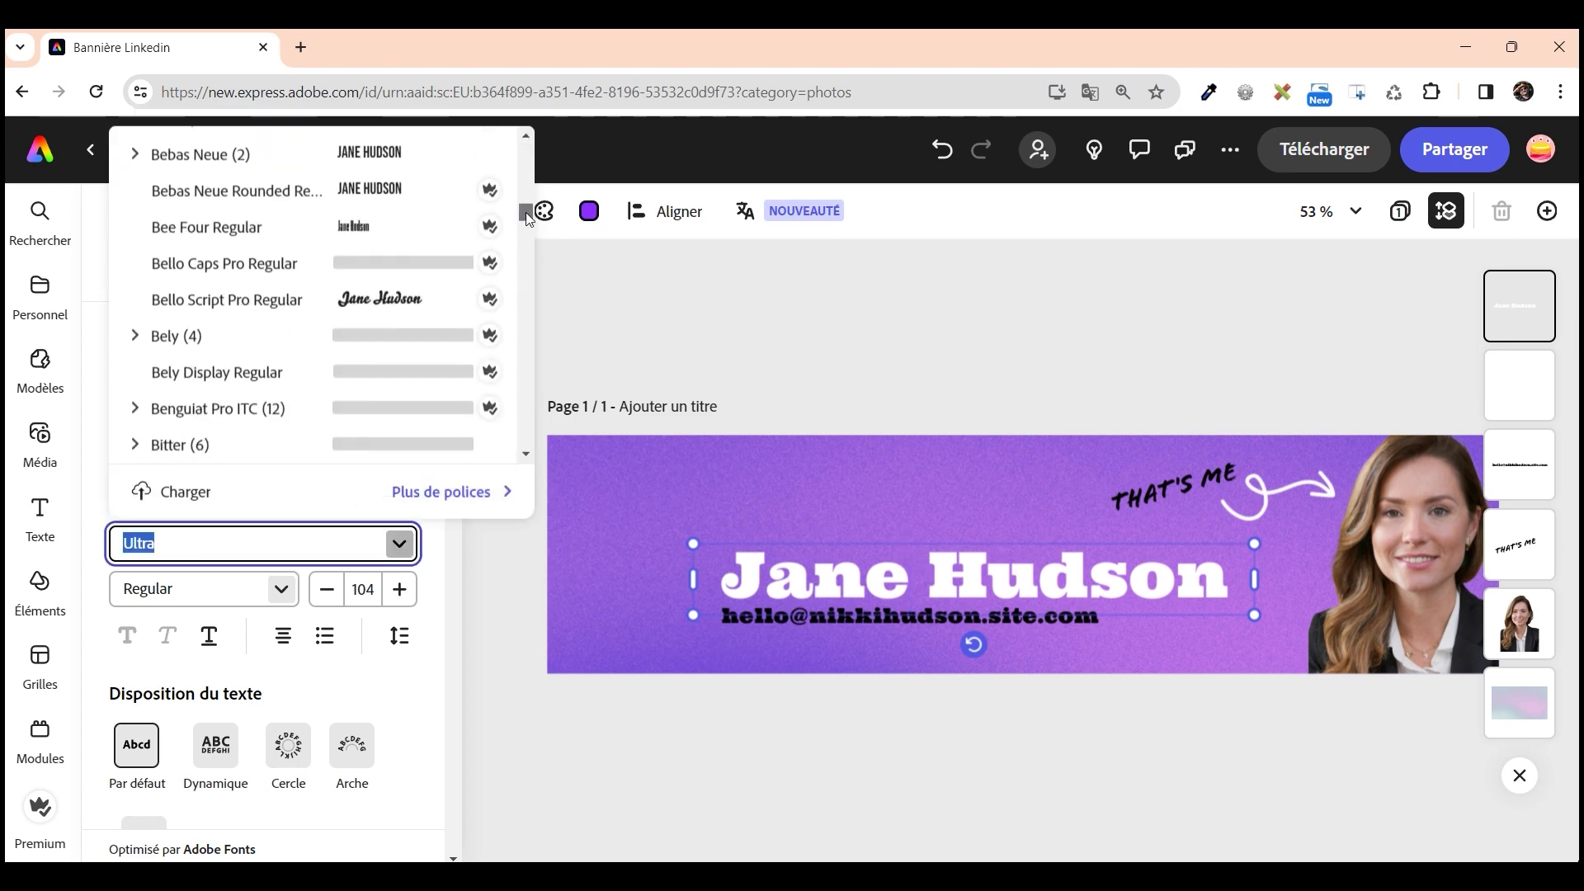
left_click(239, 191)
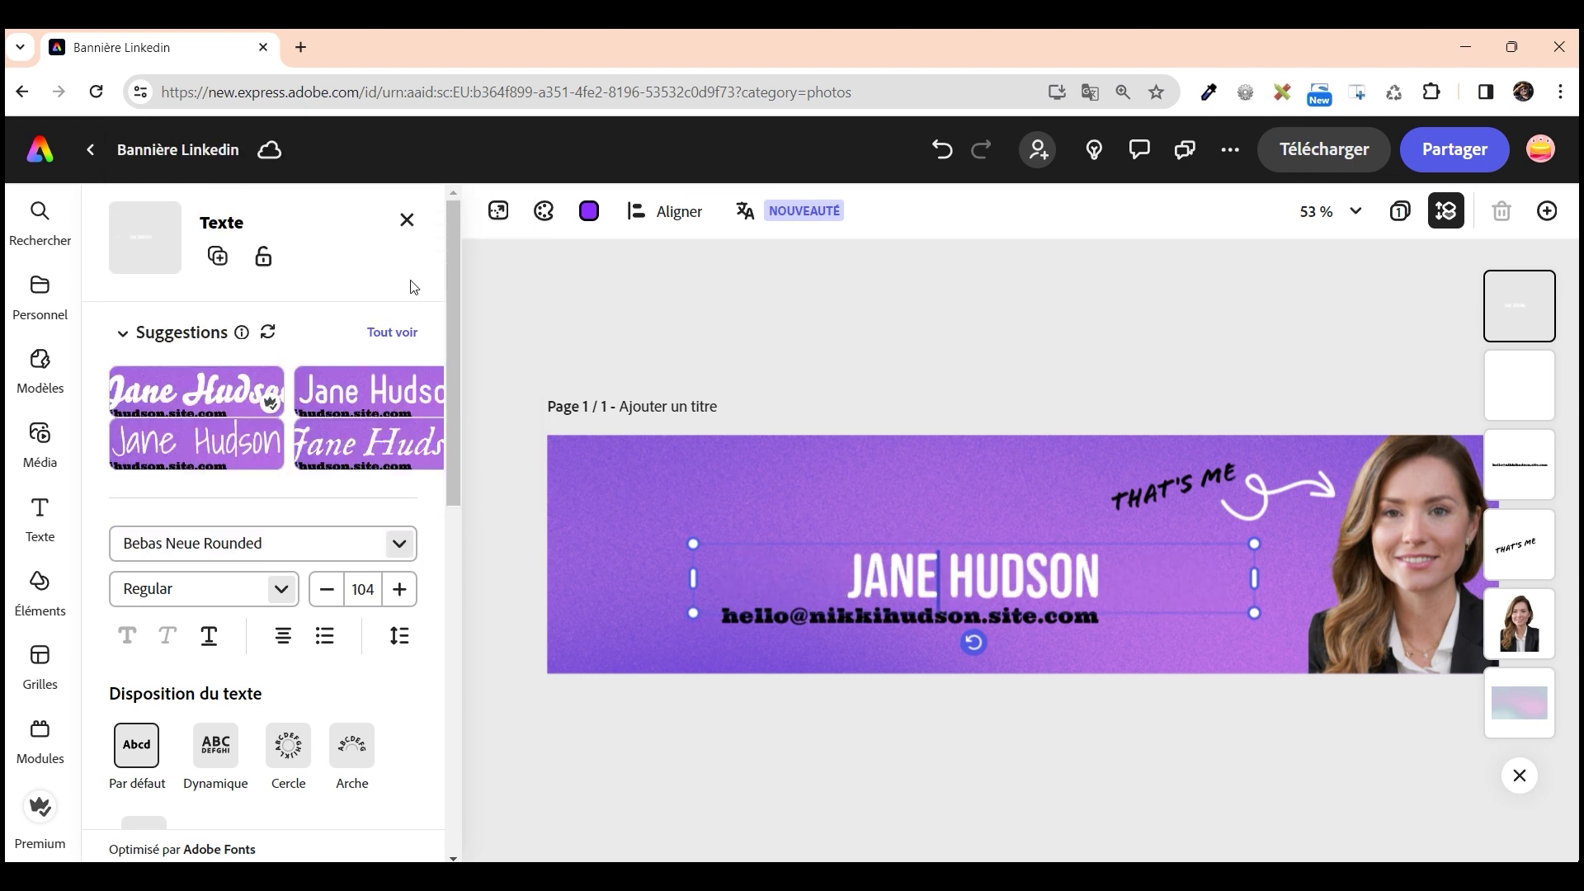
Enlarge the name text to size 130 and realign its left edge with the e-mail line
left_click_drag(691, 537, 559, 527)
left_click(837, 533)
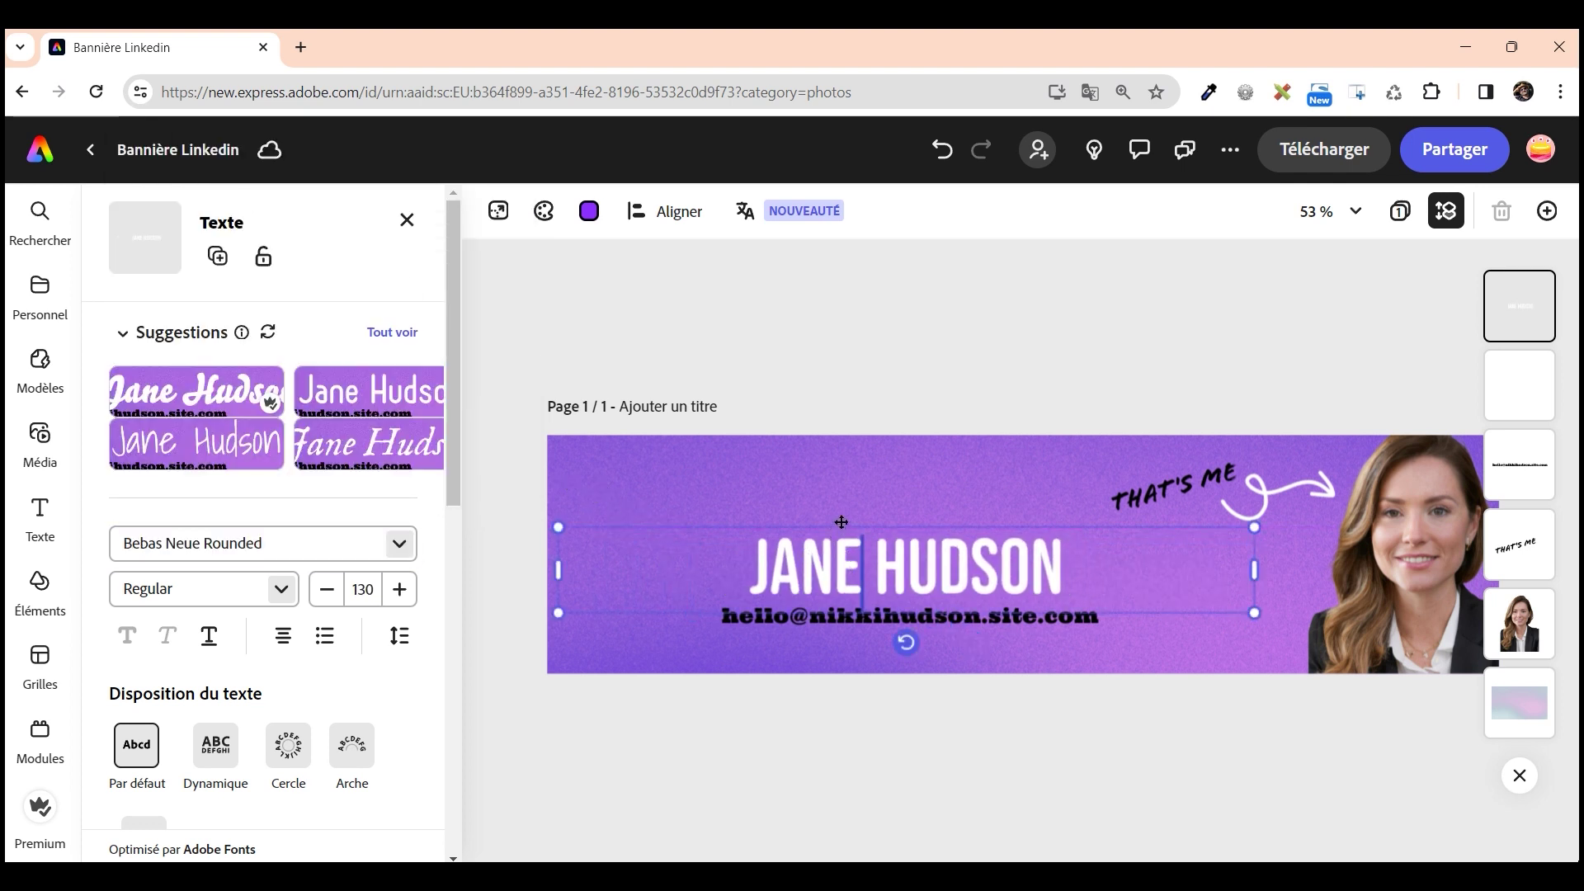
mouse_move(843, 519)
left_mouse_down()
mouse_move(848, 534)
mouse_move(820, 518)
left_mouse_up()
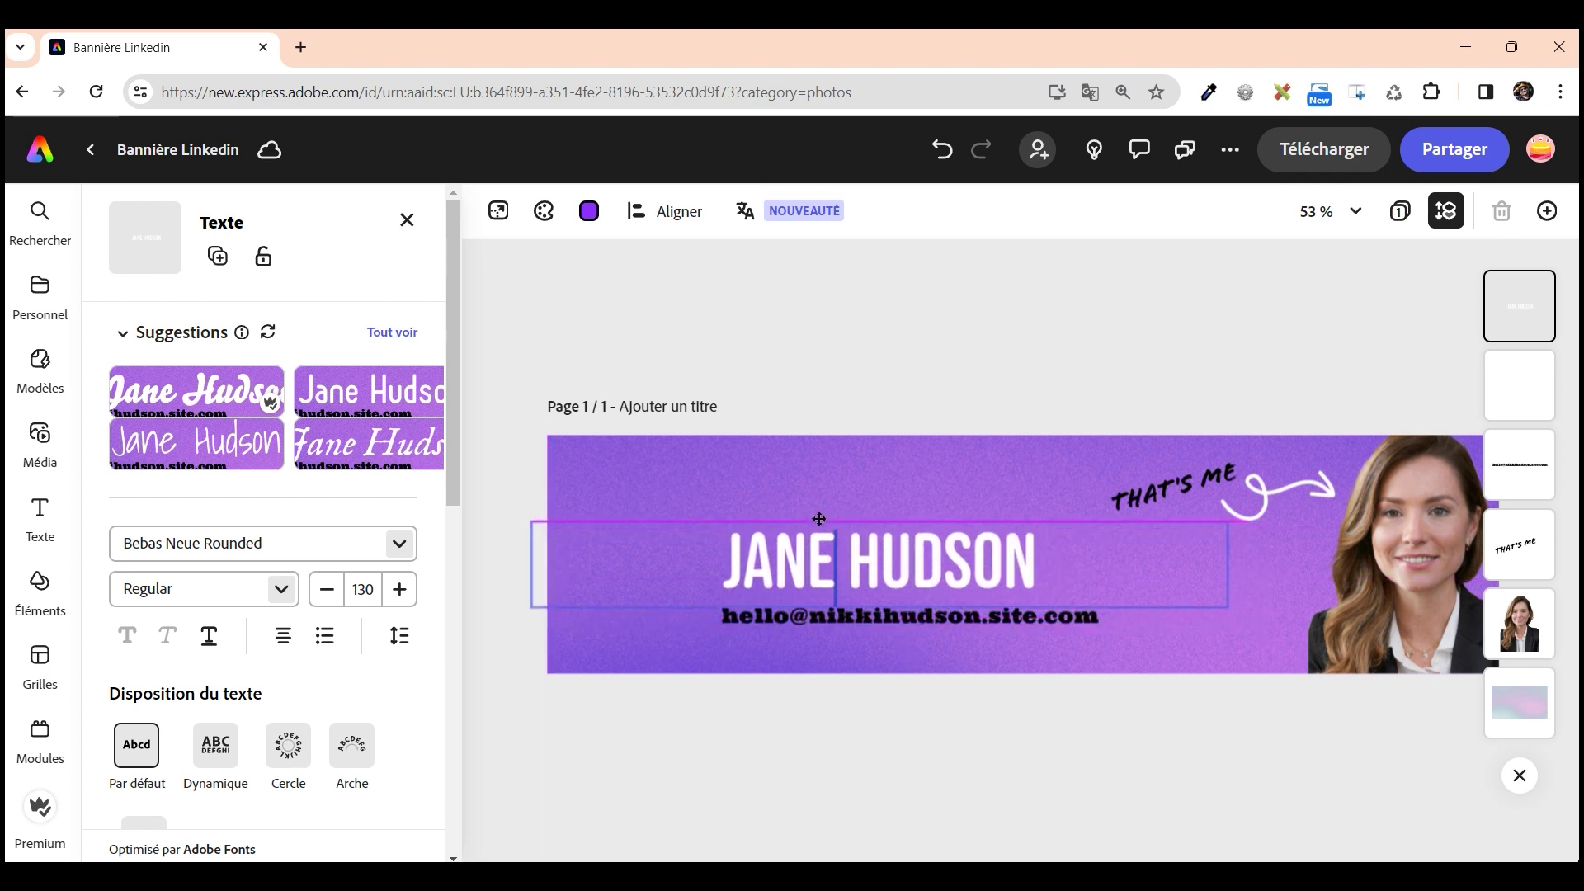
left_click(1265, 501)
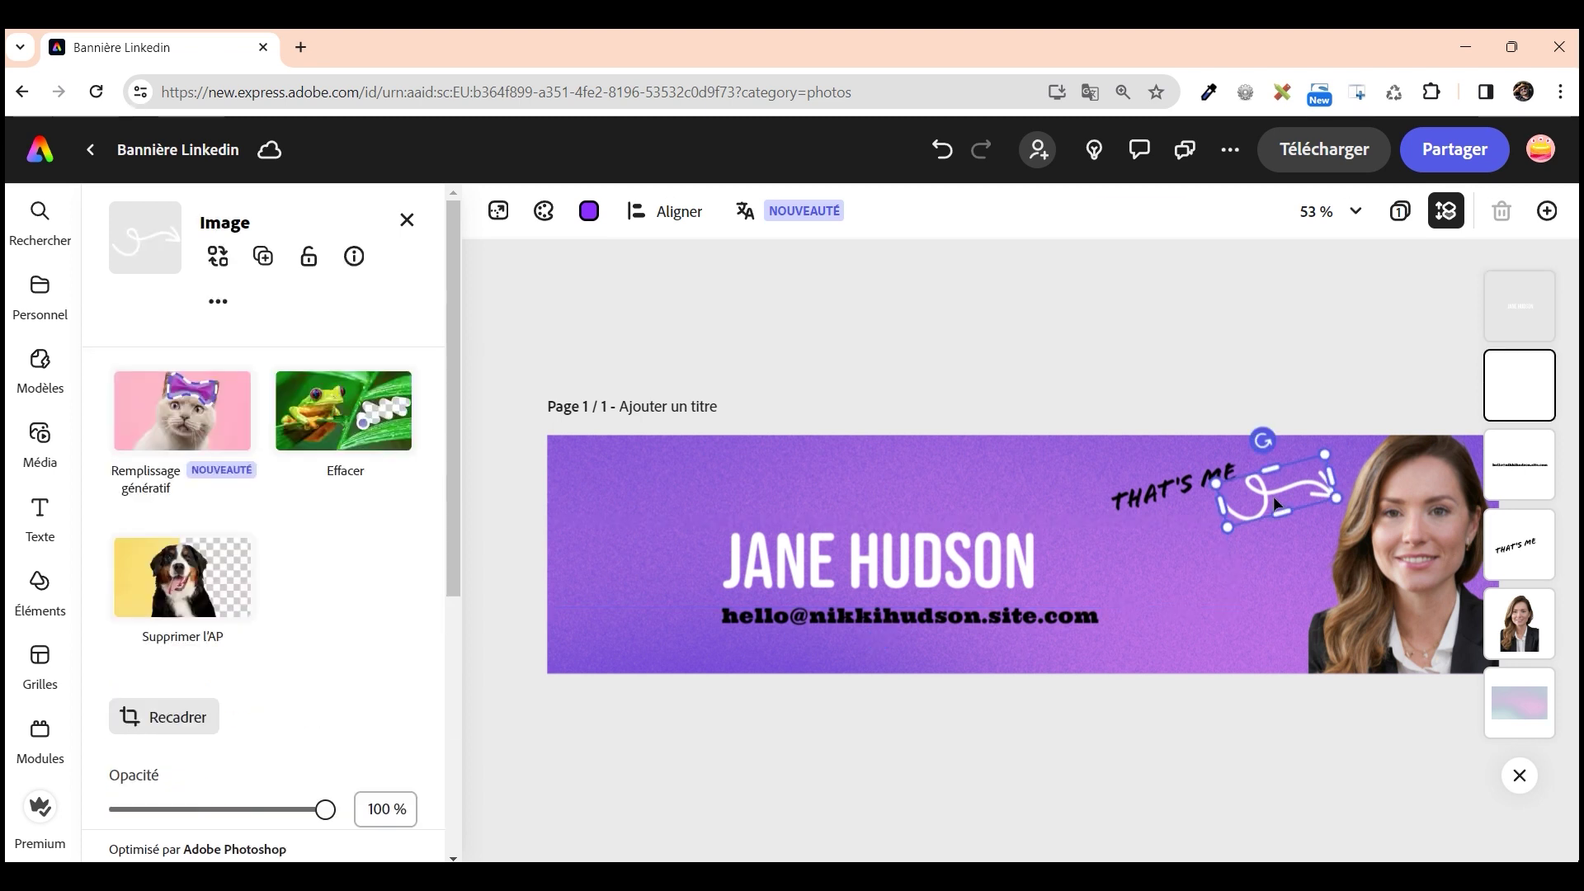
left_click_drag(1262, 440, 1264, 440)
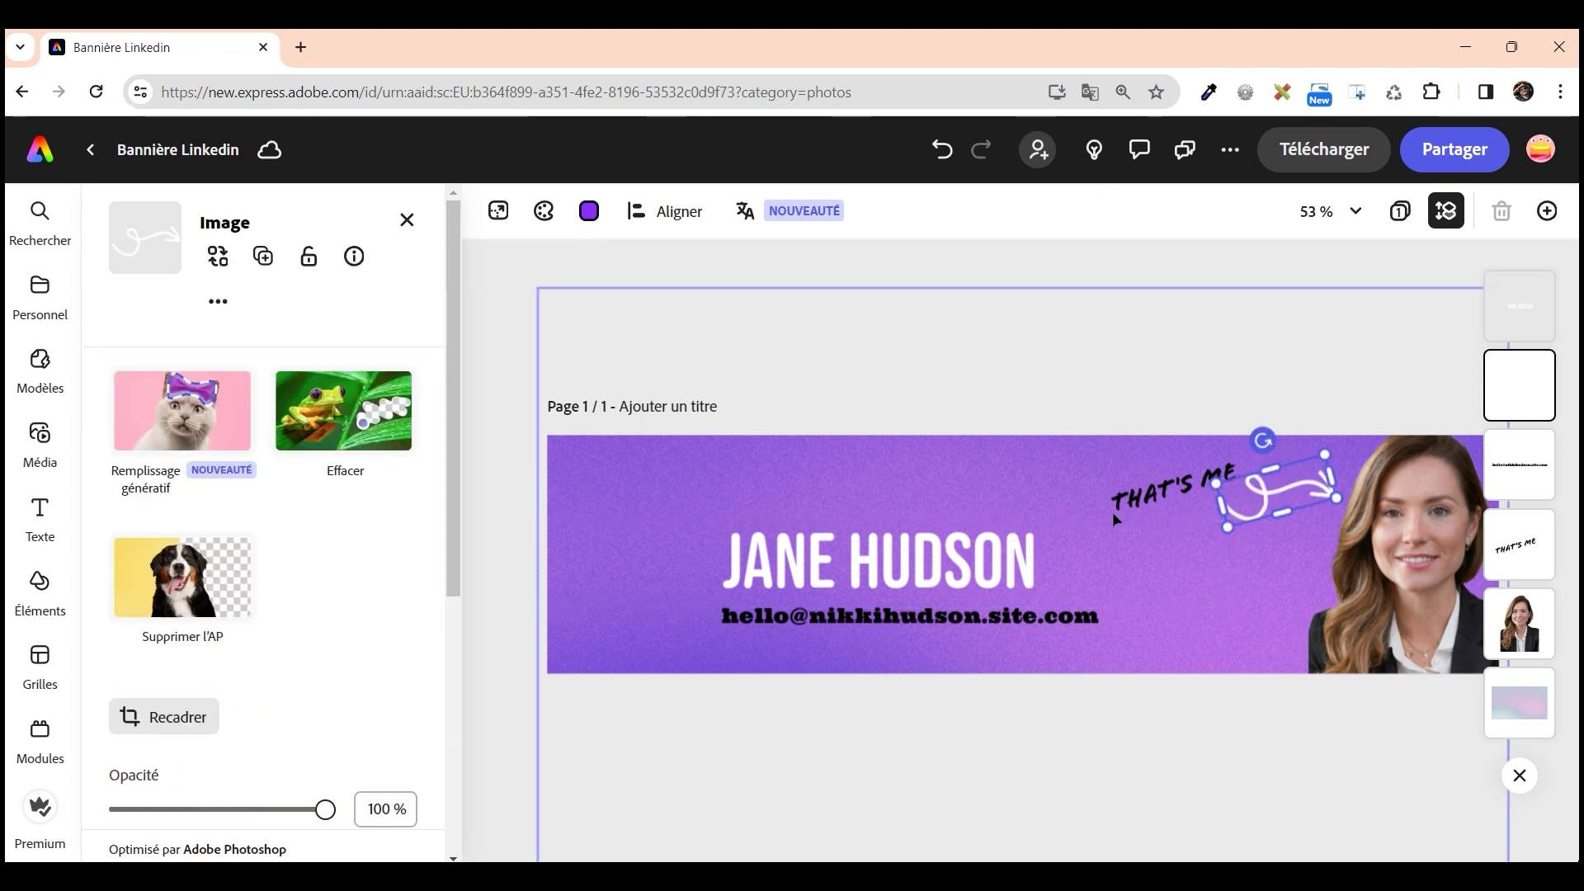
Replace the banner's background image with the dark green texture photo from the "Art abstrait et textures" collection
left_click(1515, 699)
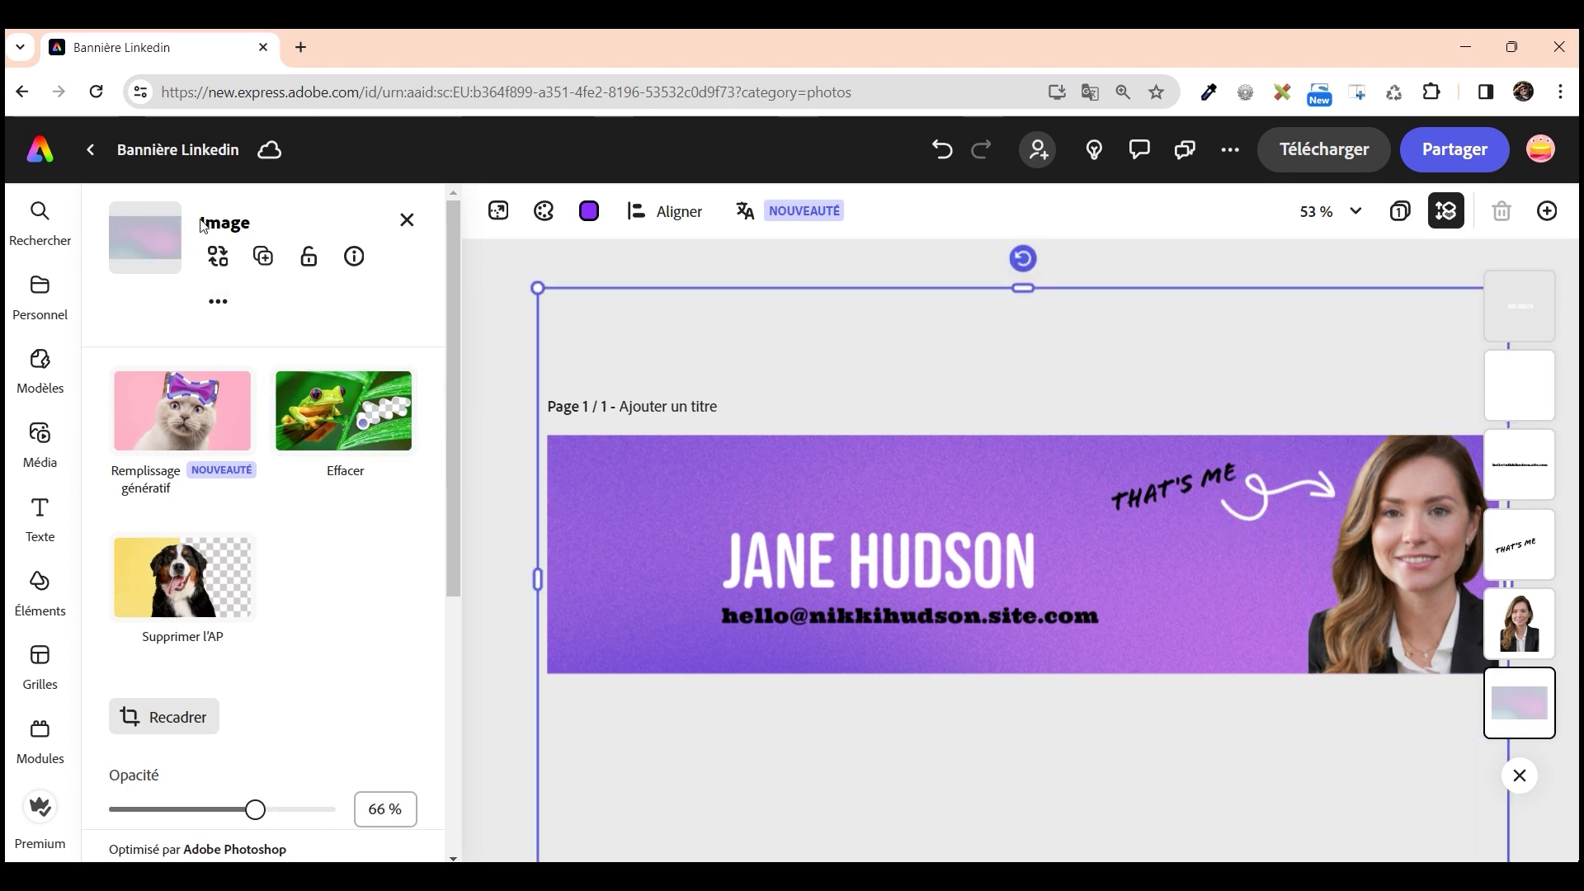
left_click(217, 256)
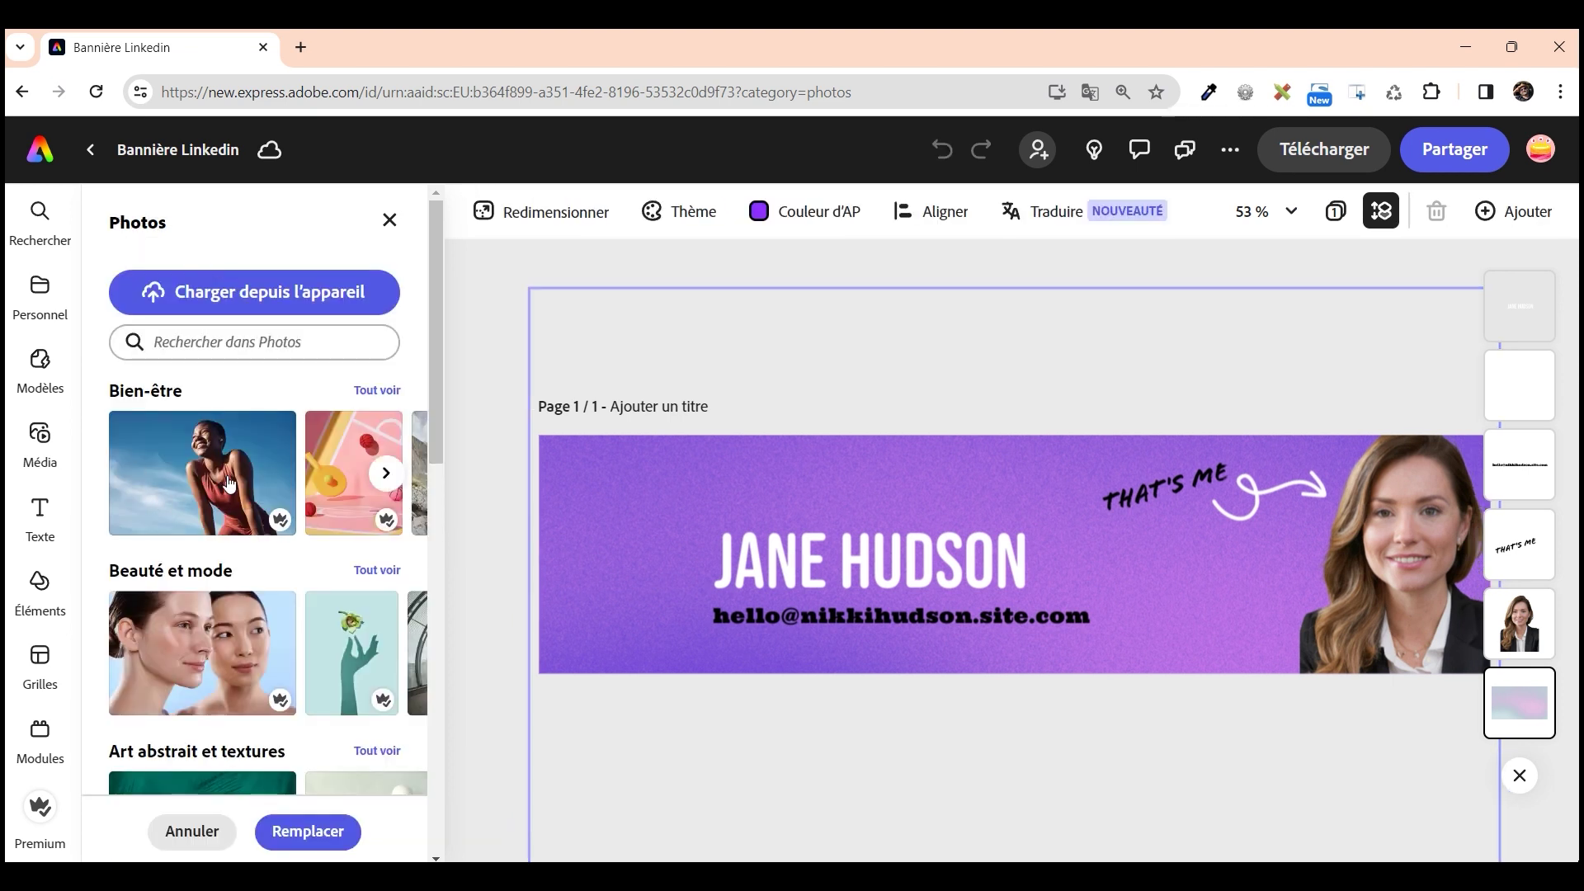
scroll(229, 485, "down", 2)
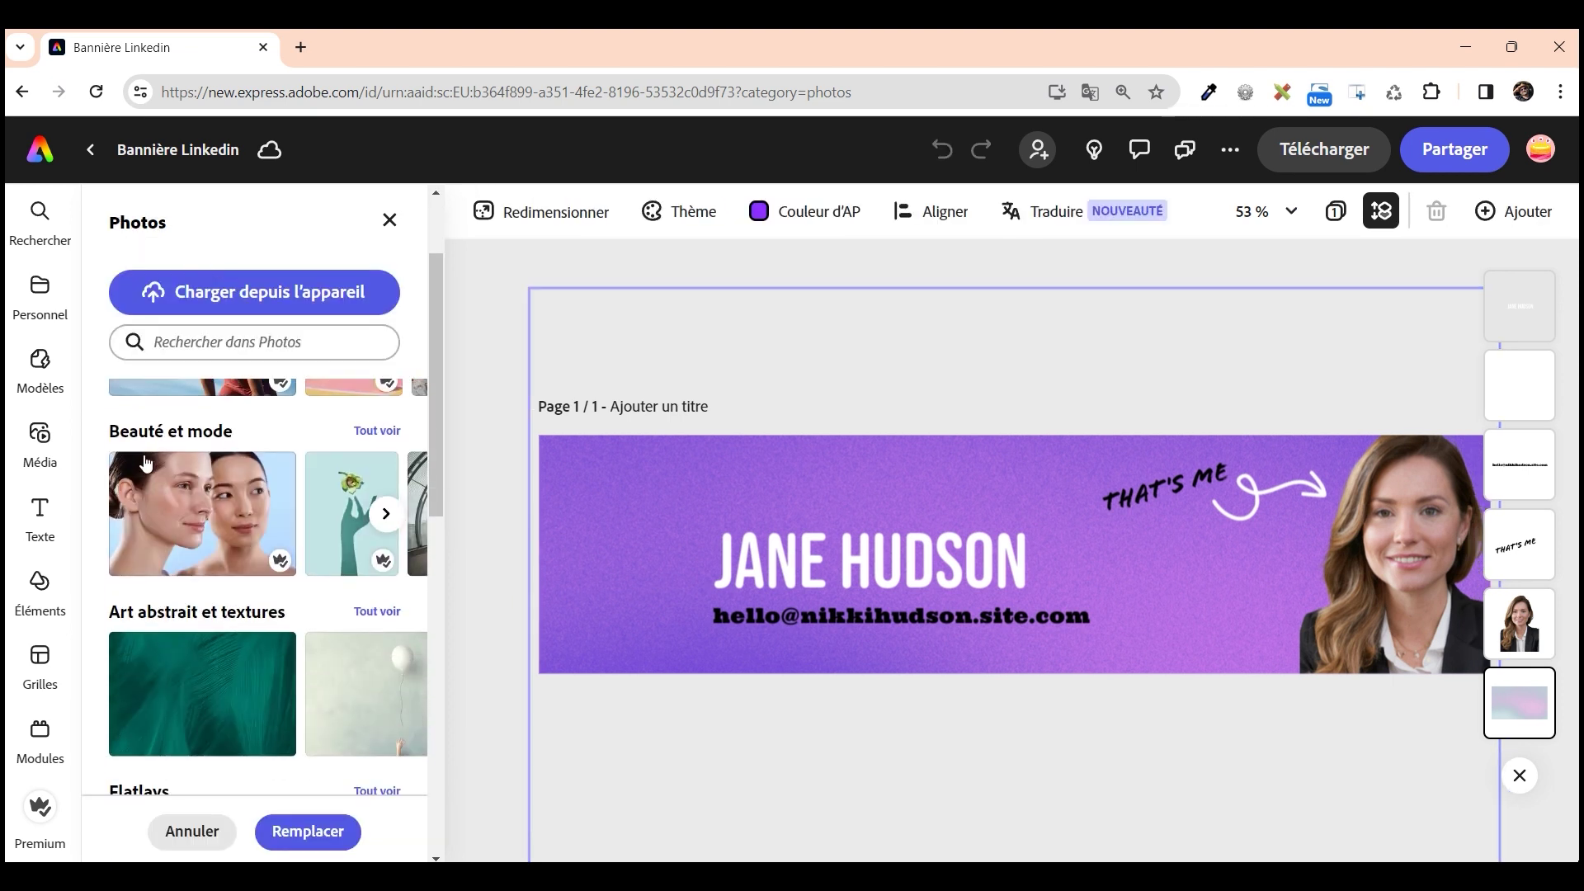
left_click(181, 703)
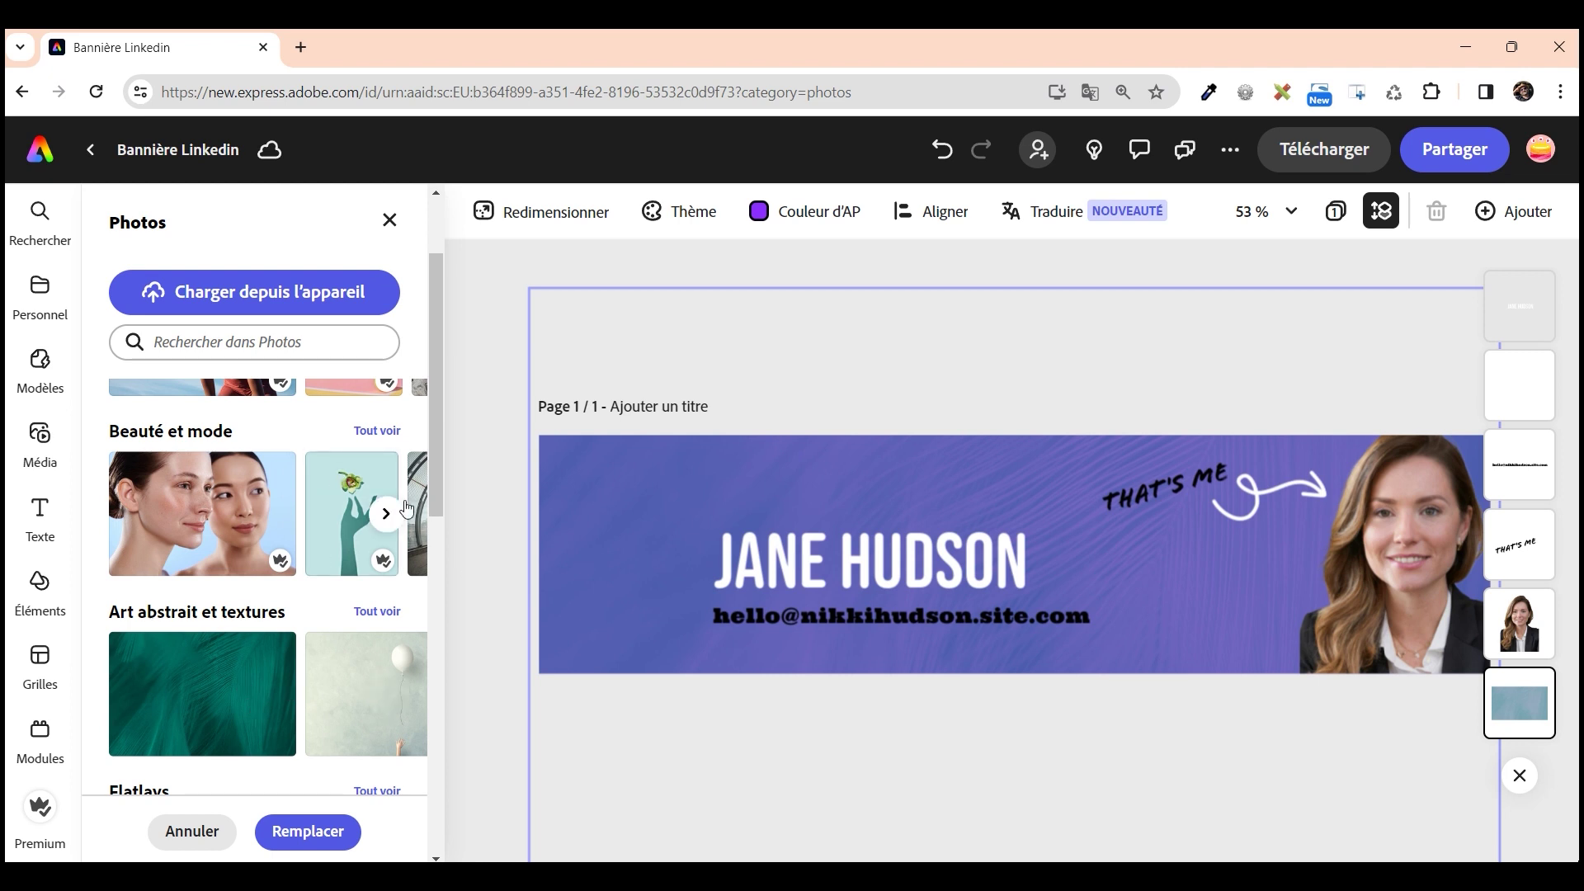
Select the background image layer and set its opacity to 64 %
left_click(1519, 637)
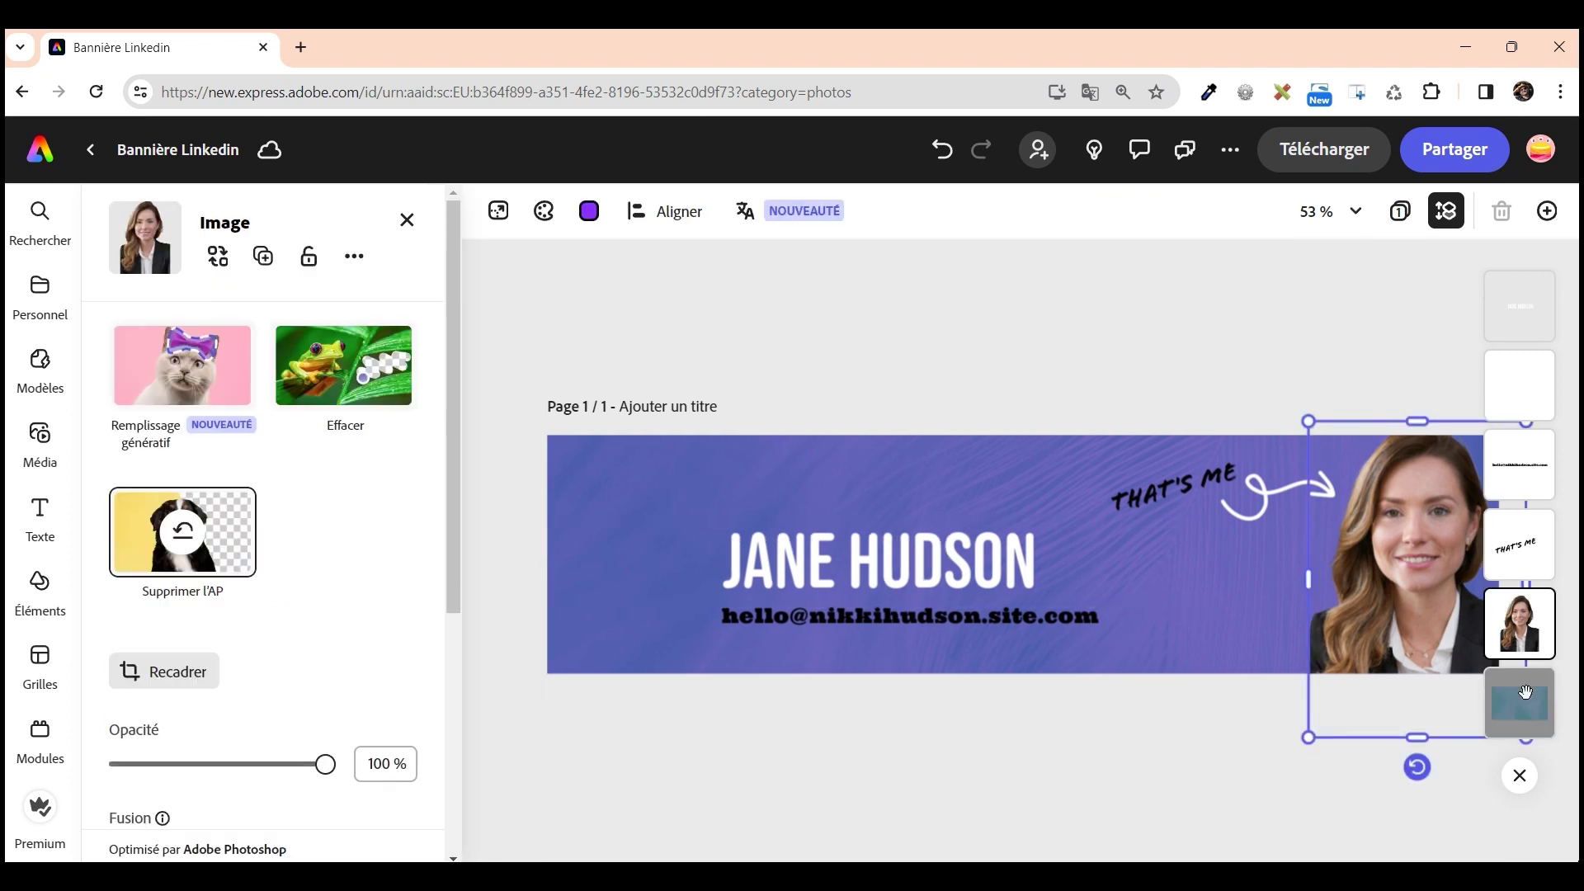
left_click(1525, 693)
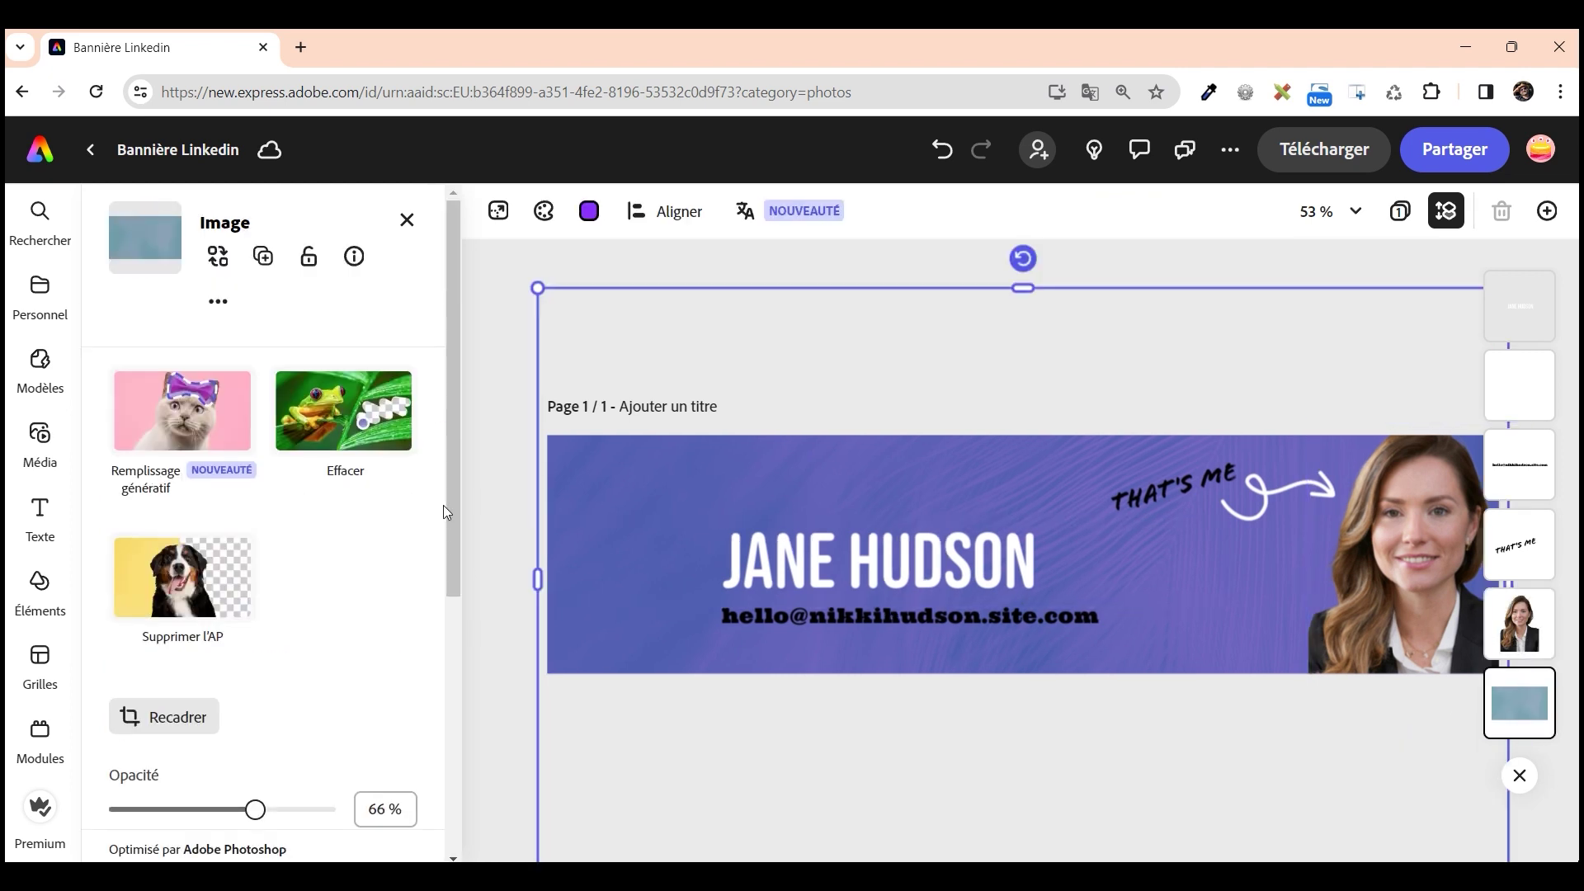
scroll(433, 544, "down", 2)
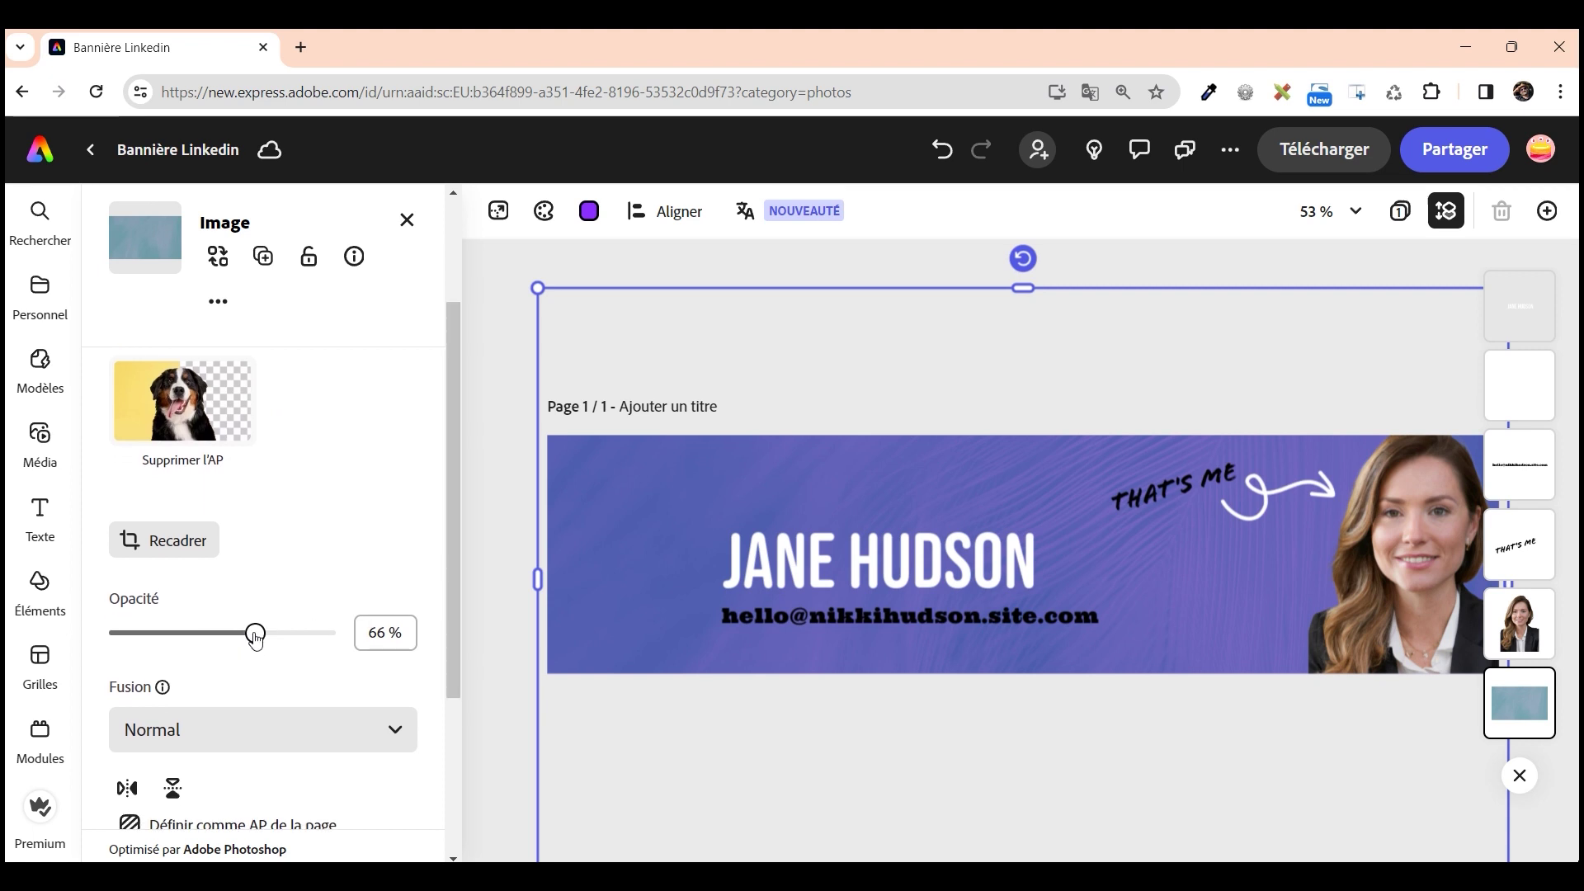
mouse_move(254, 638)
left_mouse_down()
mouse_move(120, 636)
mouse_move(269, 633)
mouse_move(251, 633)
left_mouse_up()
Change the page's background colour to the bright green #2EFF61 and deselect everything
left_click(591, 216)
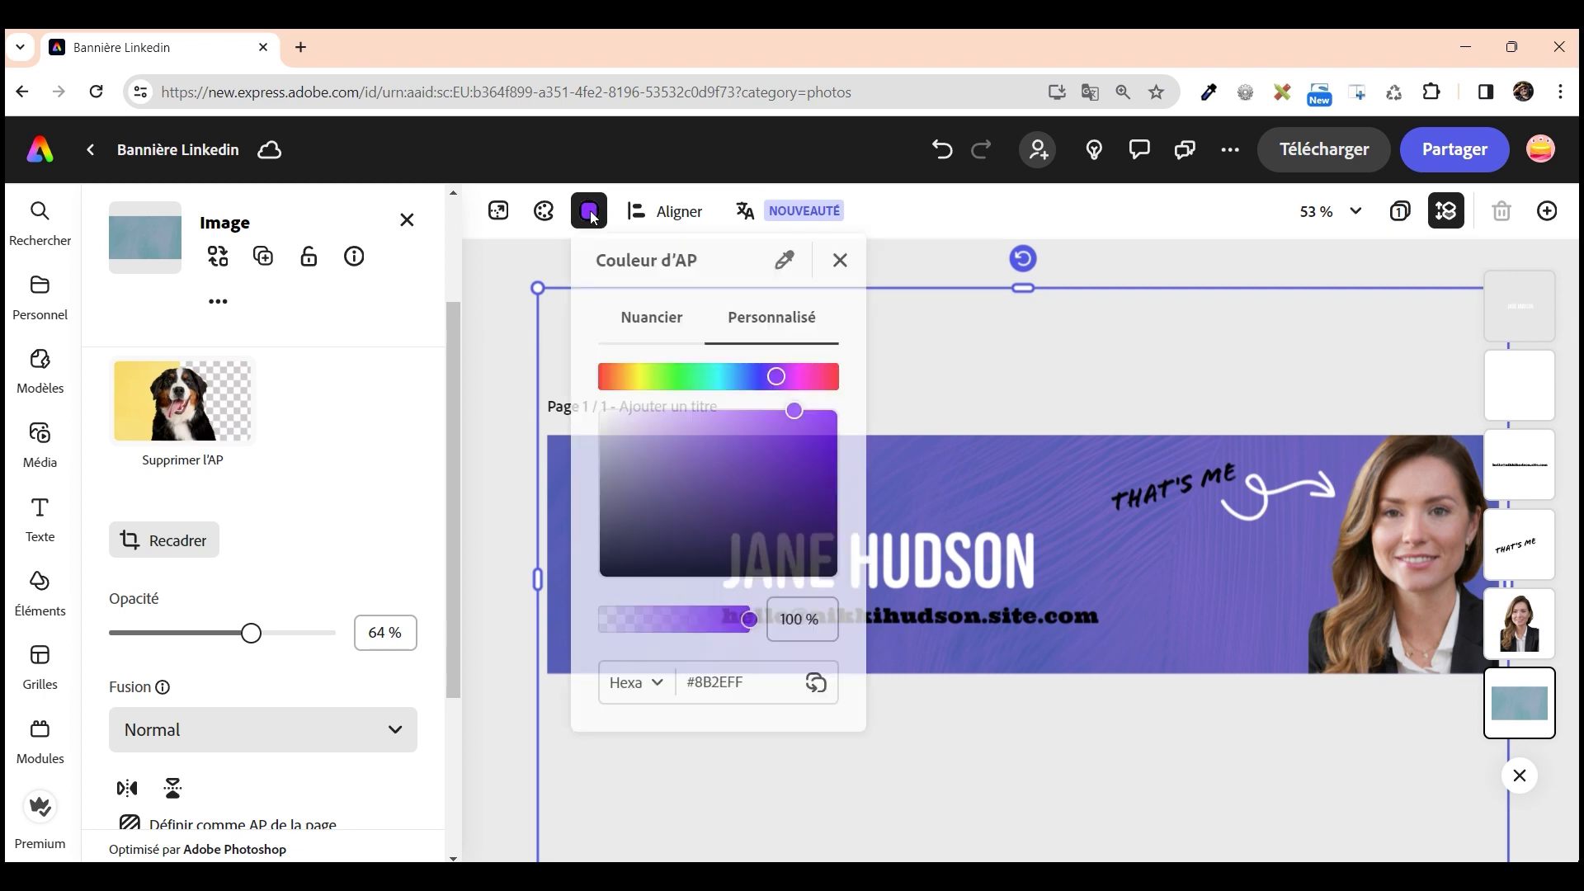
left_click_drag(776, 382, 691, 382)
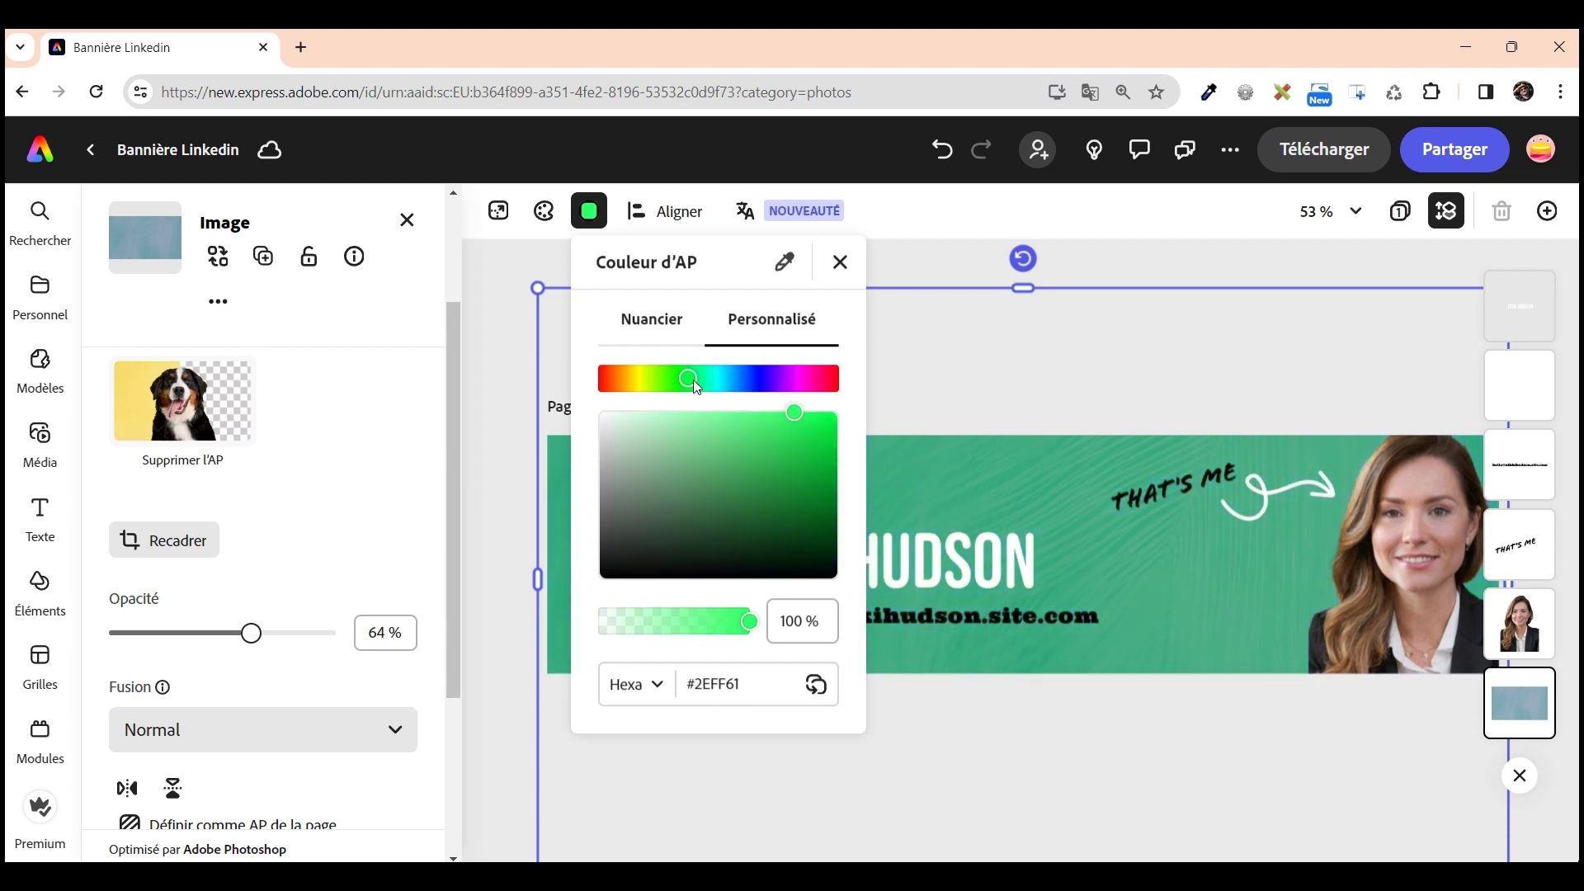
left_click(840, 262)
left_click(875, 268)
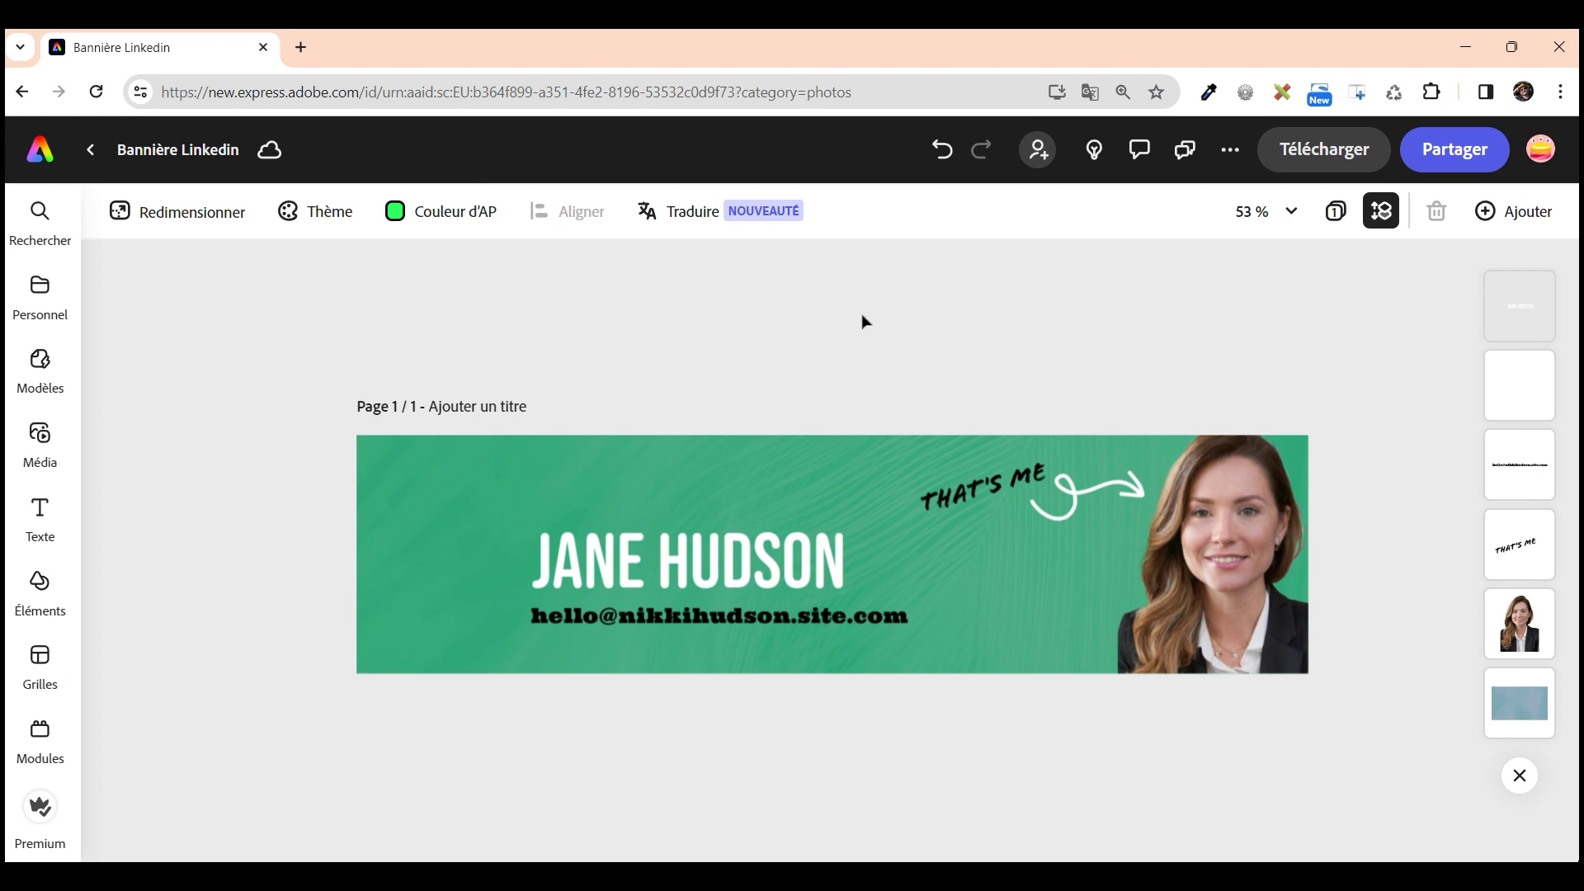
Choose JPG as the download file format and dismiss the download options without downloading
left_click(1320, 154)
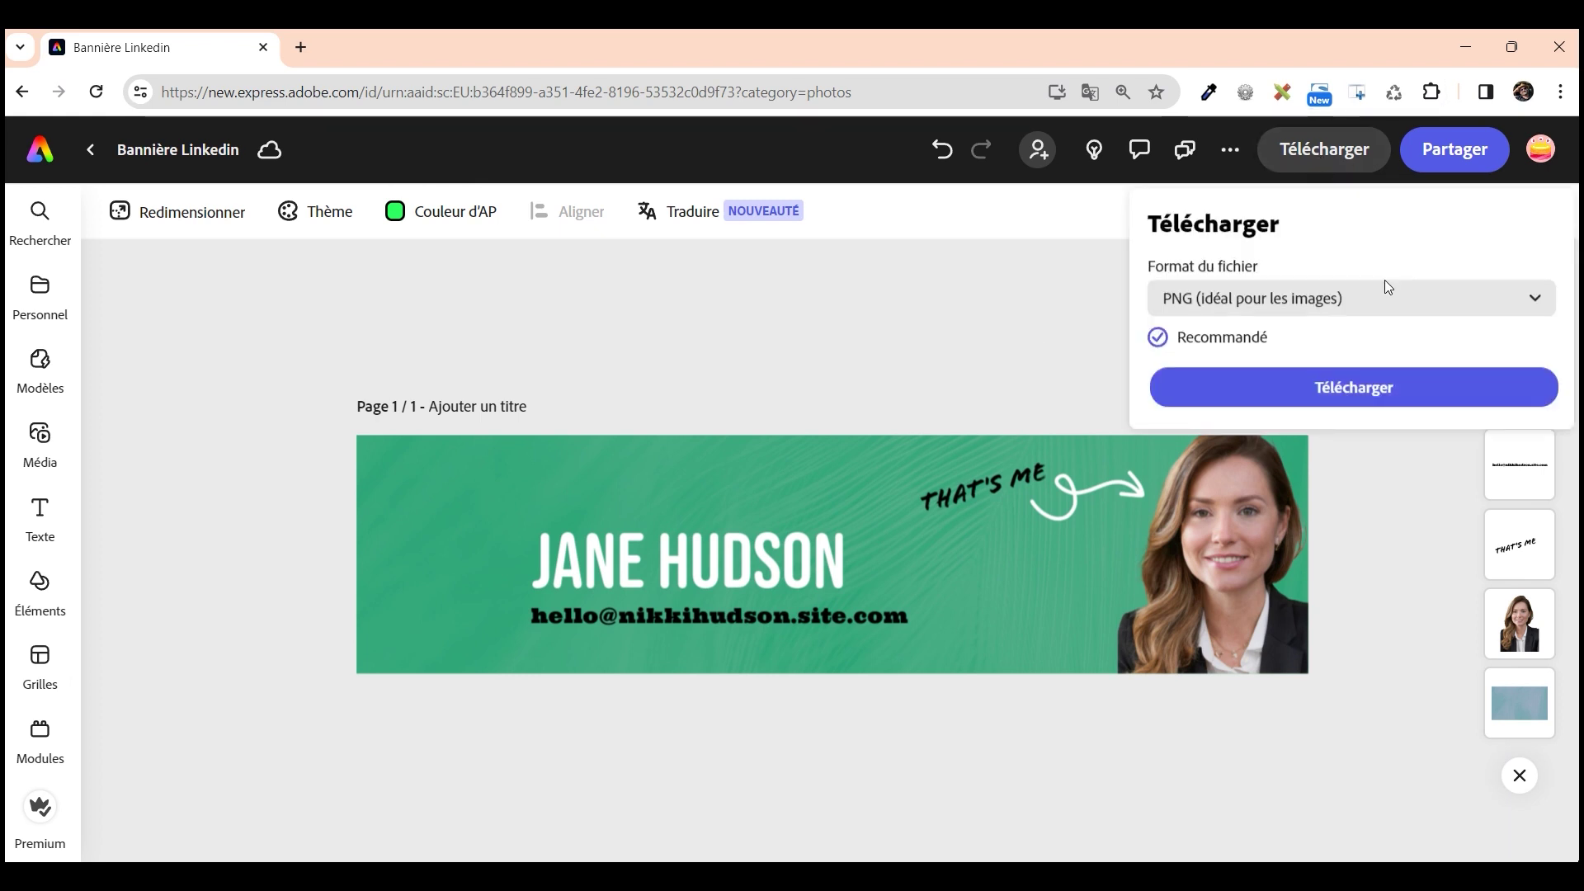
left_click(1530, 296)
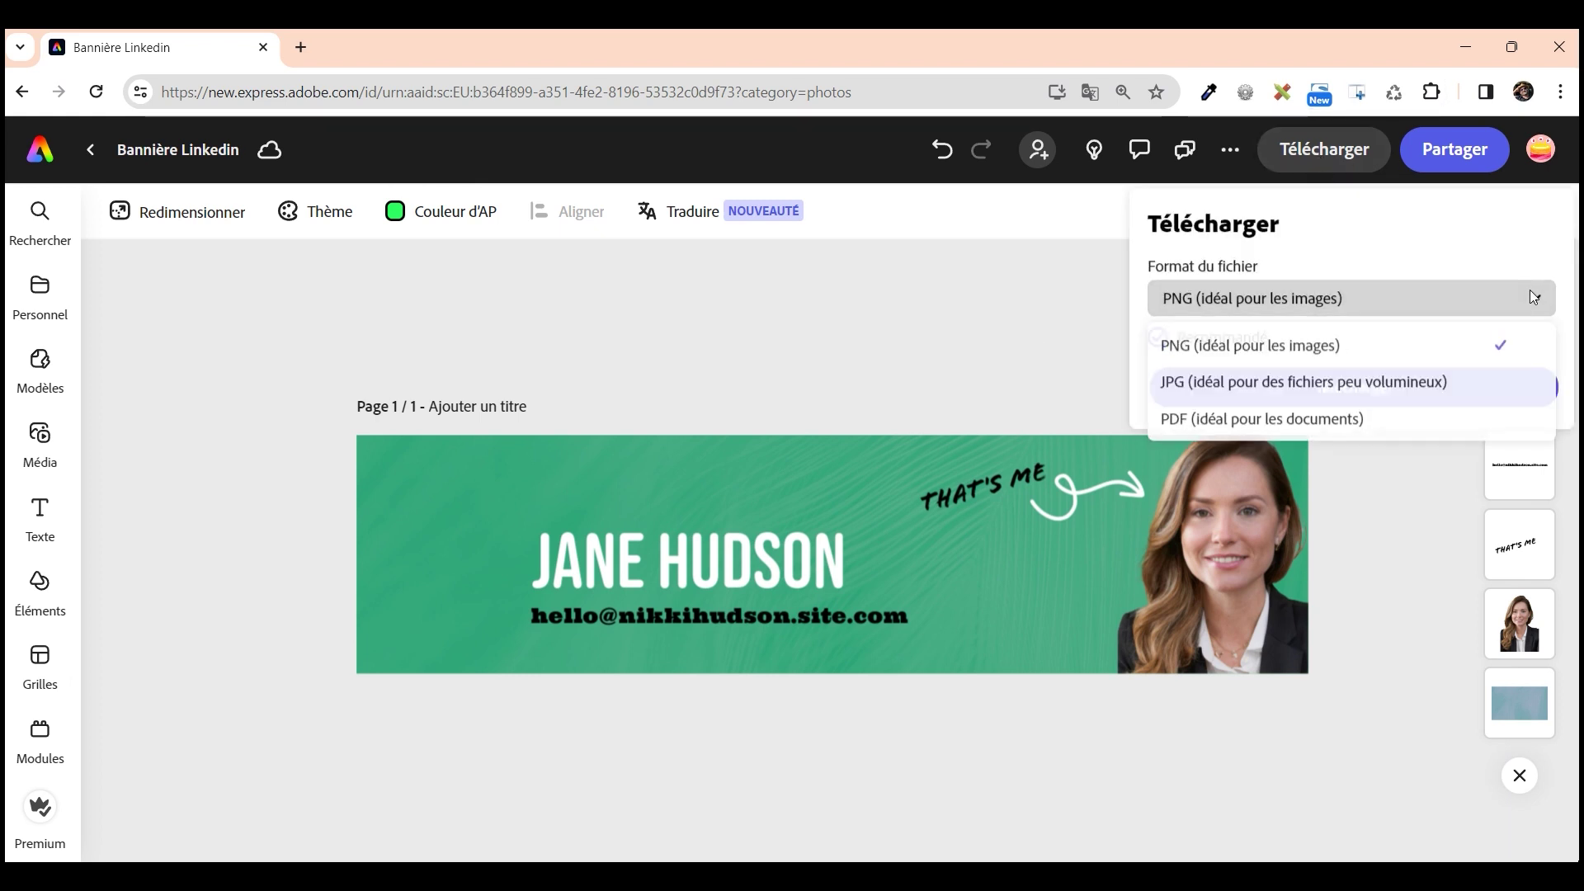
left_click(1317, 388)
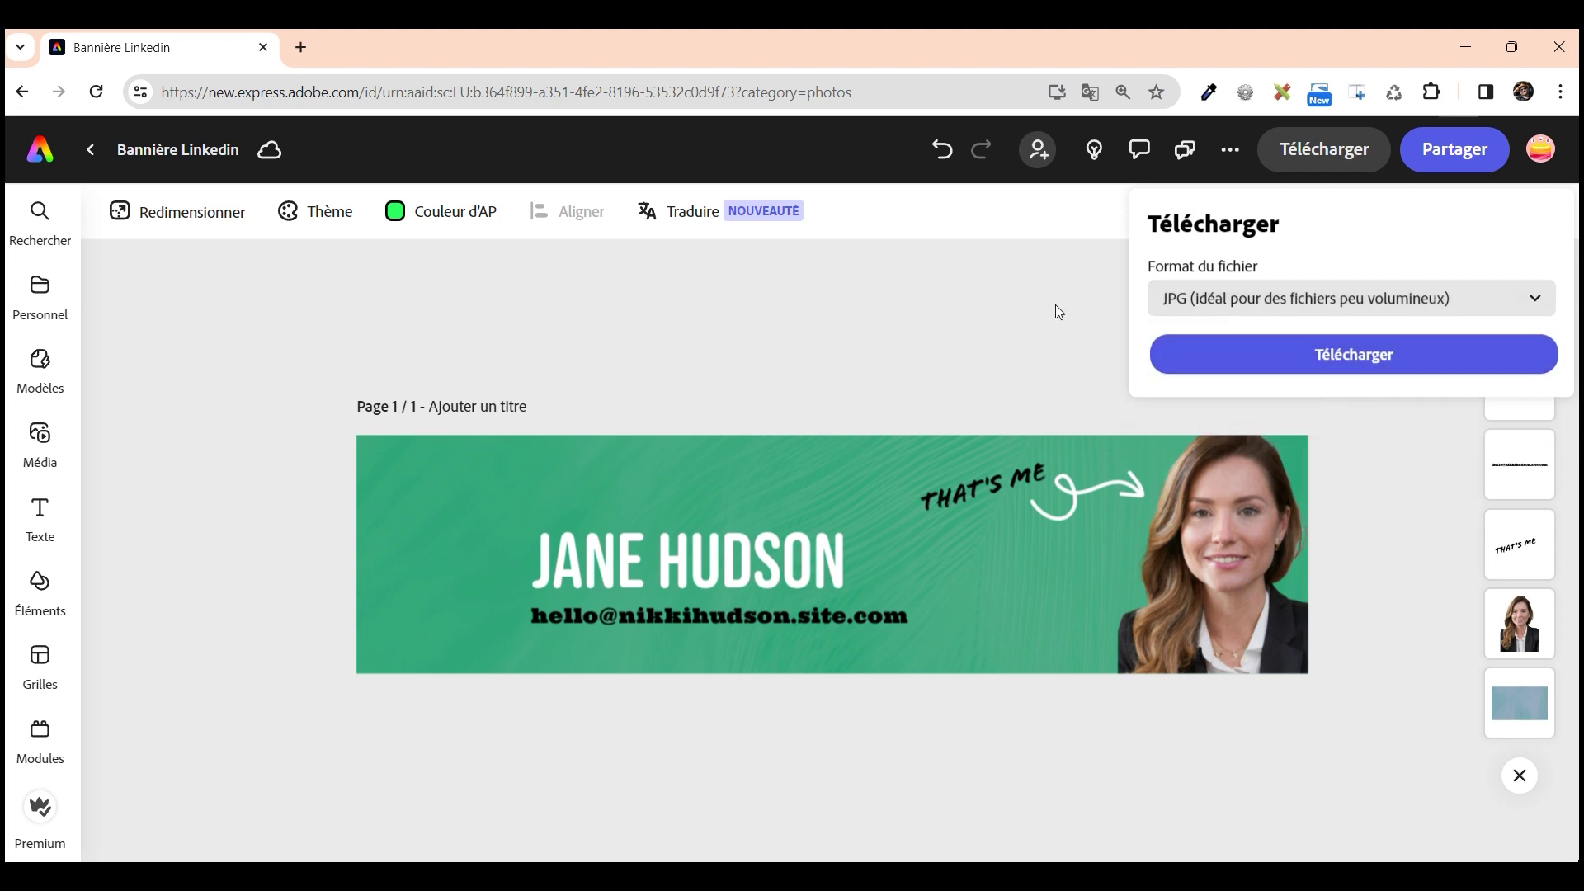
left_click(962, 302)
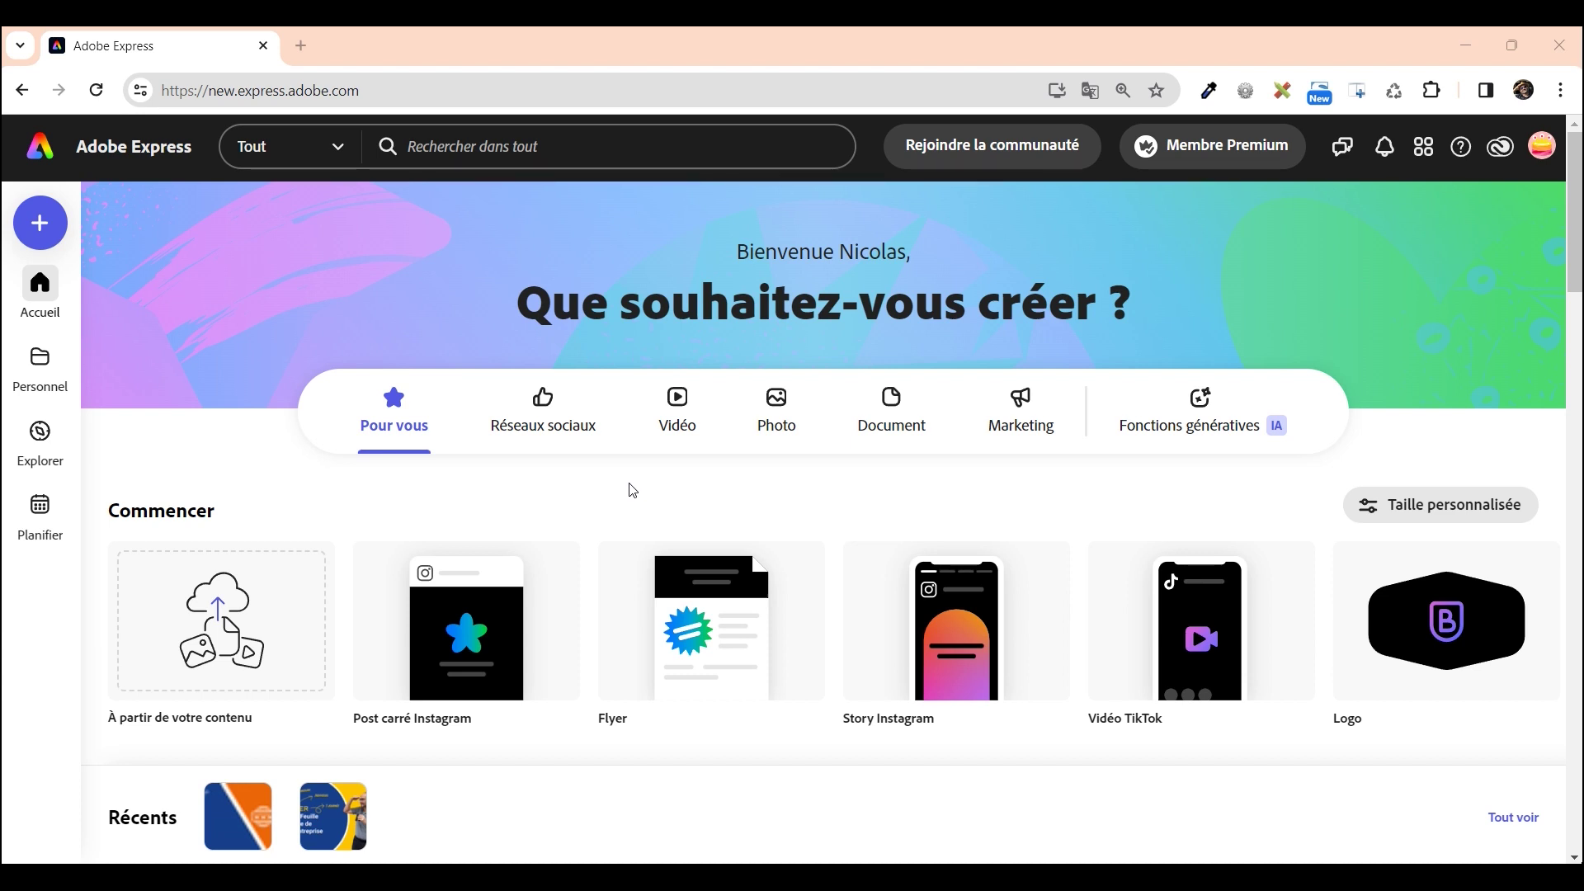
Create a LinkedIn profile cover (1584 x 396 px) without a template from the Photo category, and display the available cover templates
left_click(776, 399)
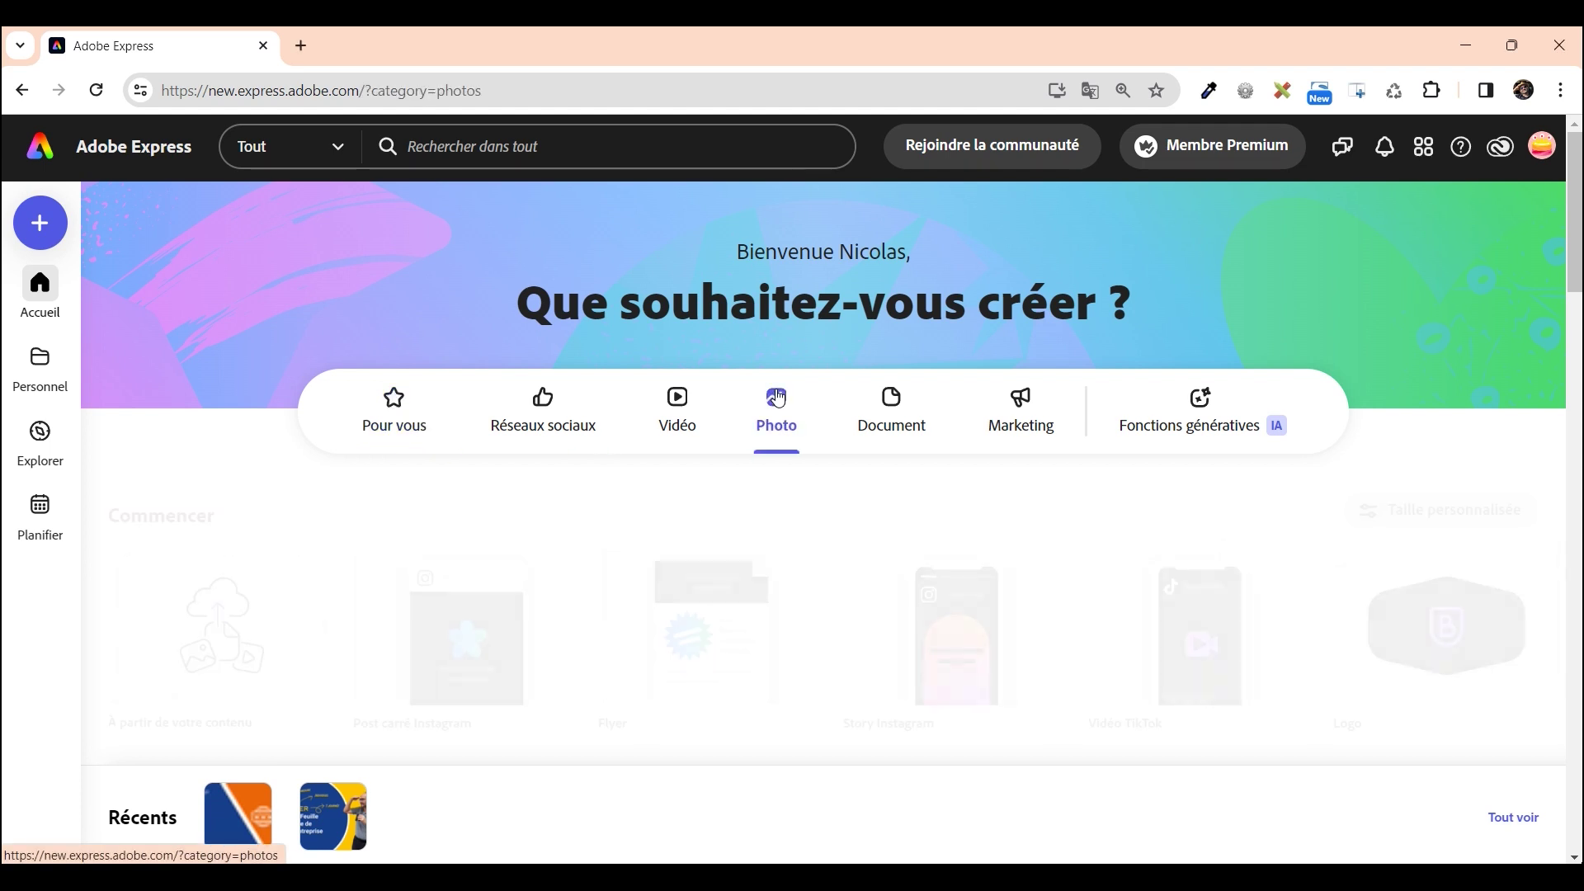
mouse_move(934, 692)
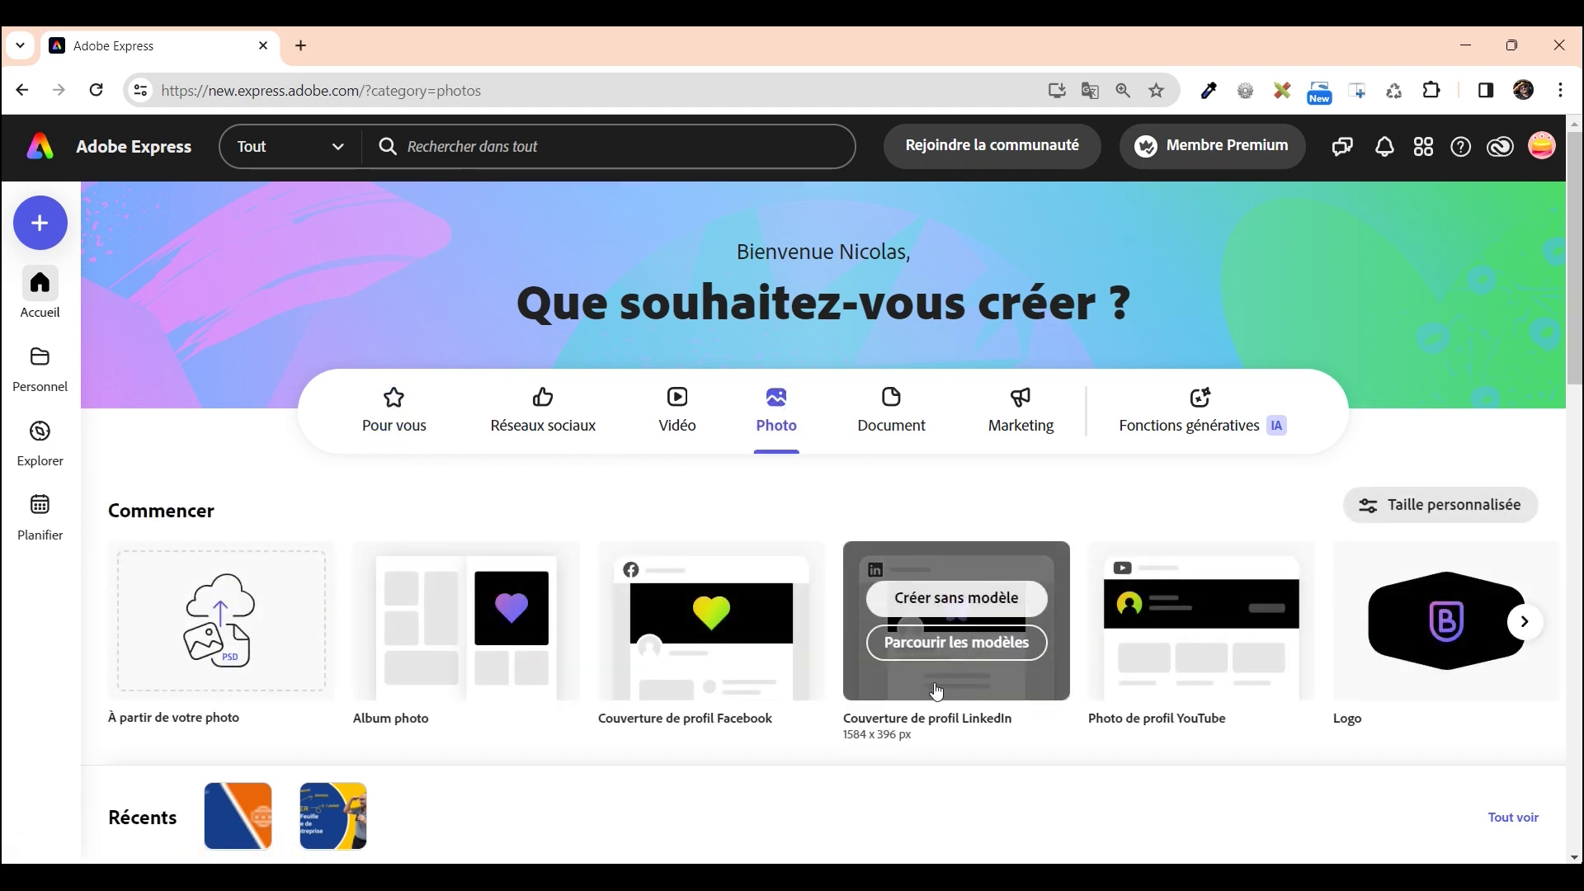
left_click(948, 608)
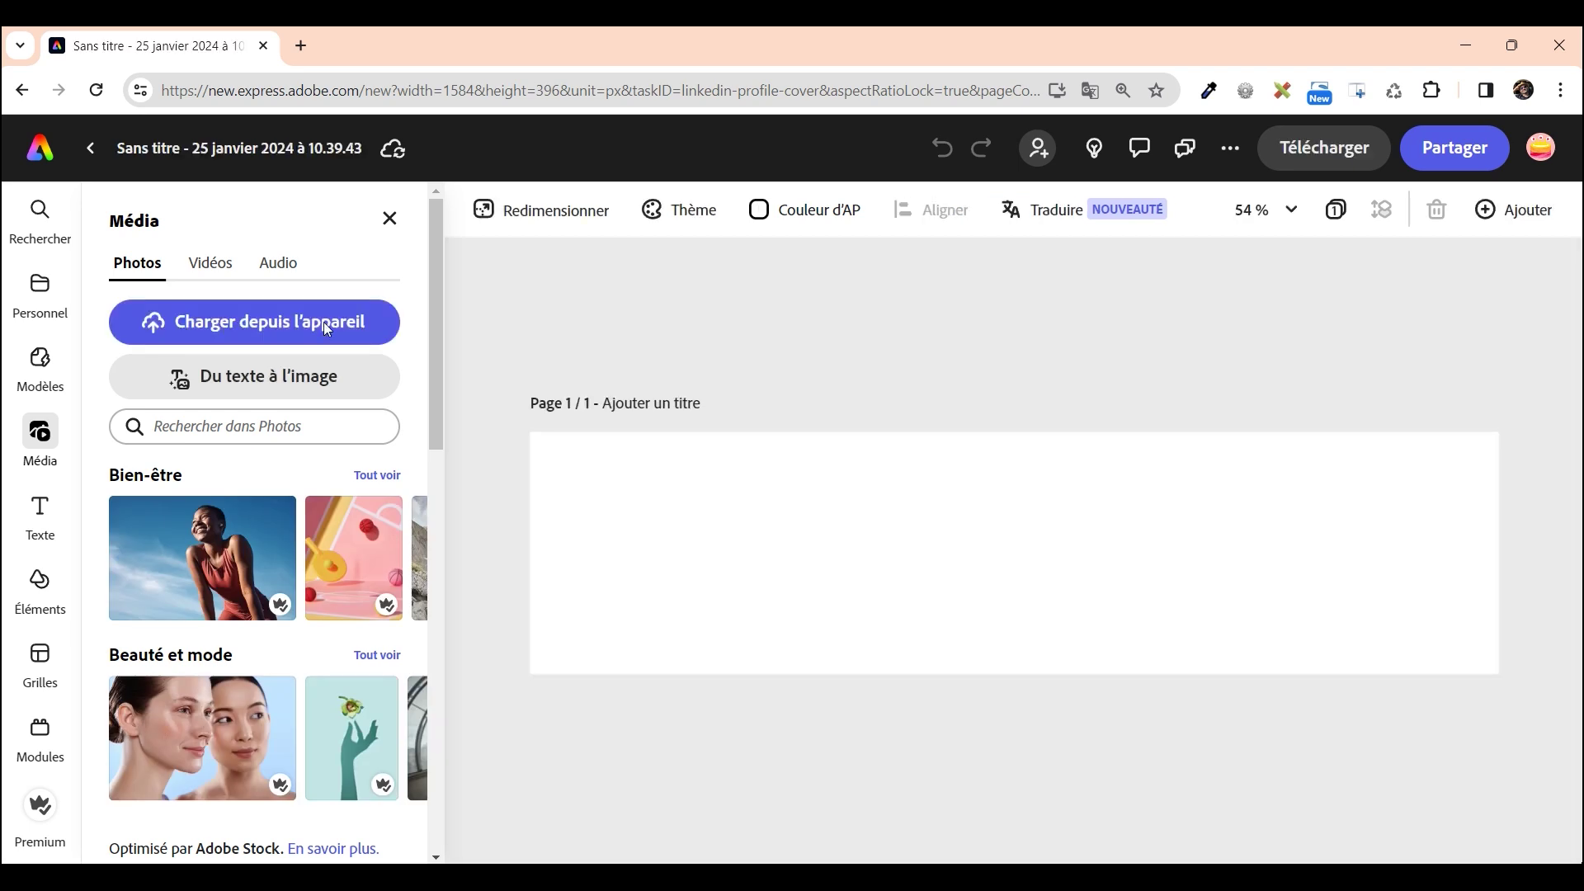
left_click(41, 360)
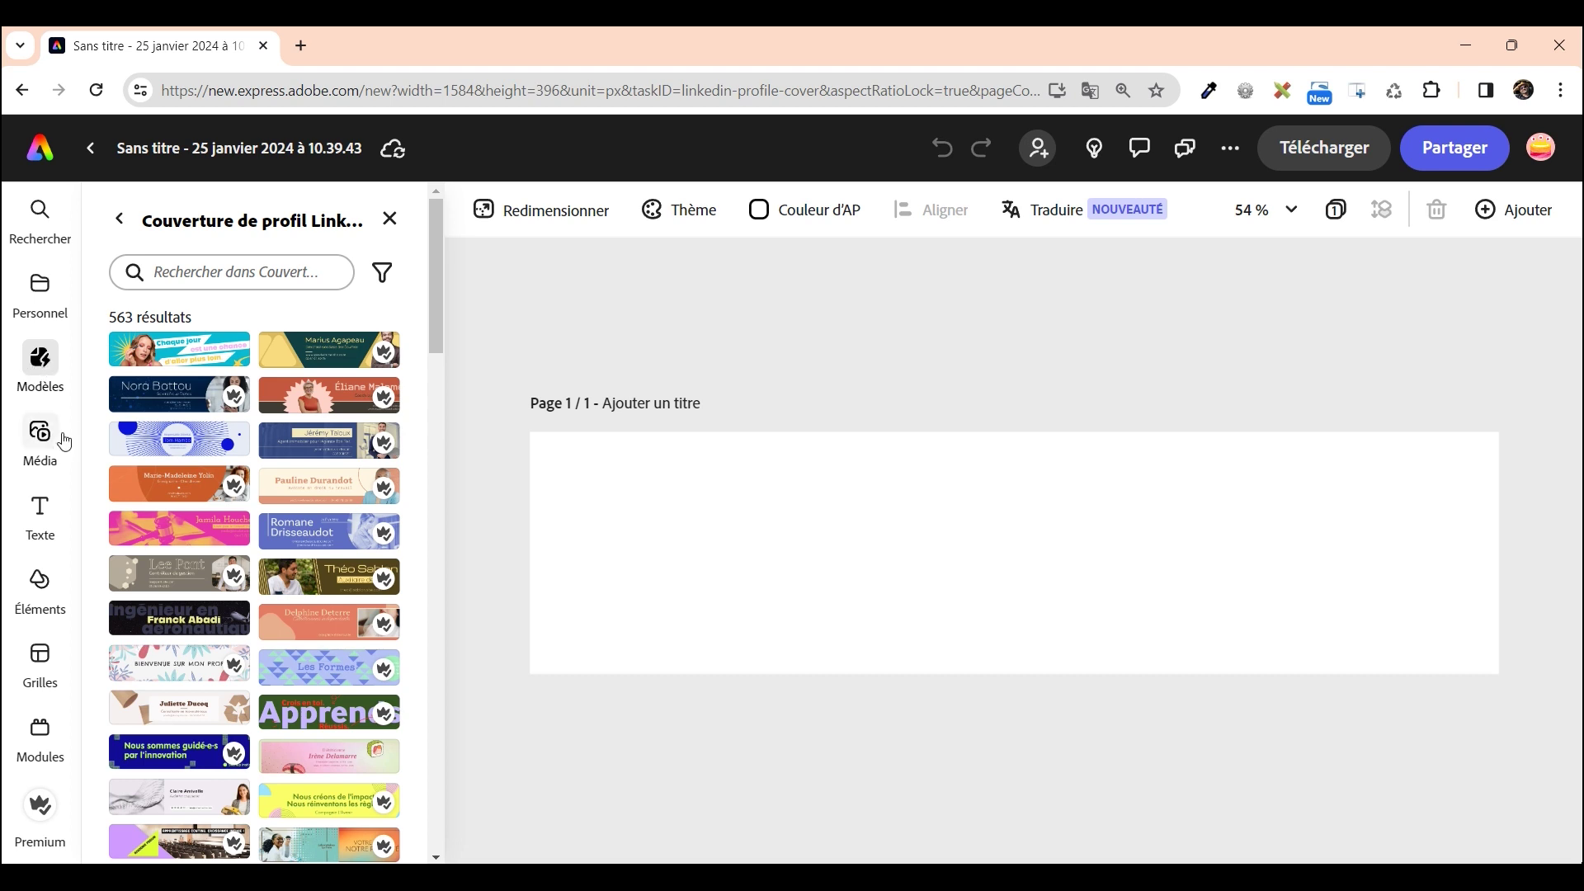
mouse_move(52, 434)
Set the blank cover's background colour to #EC6608
left_click(755, 210)
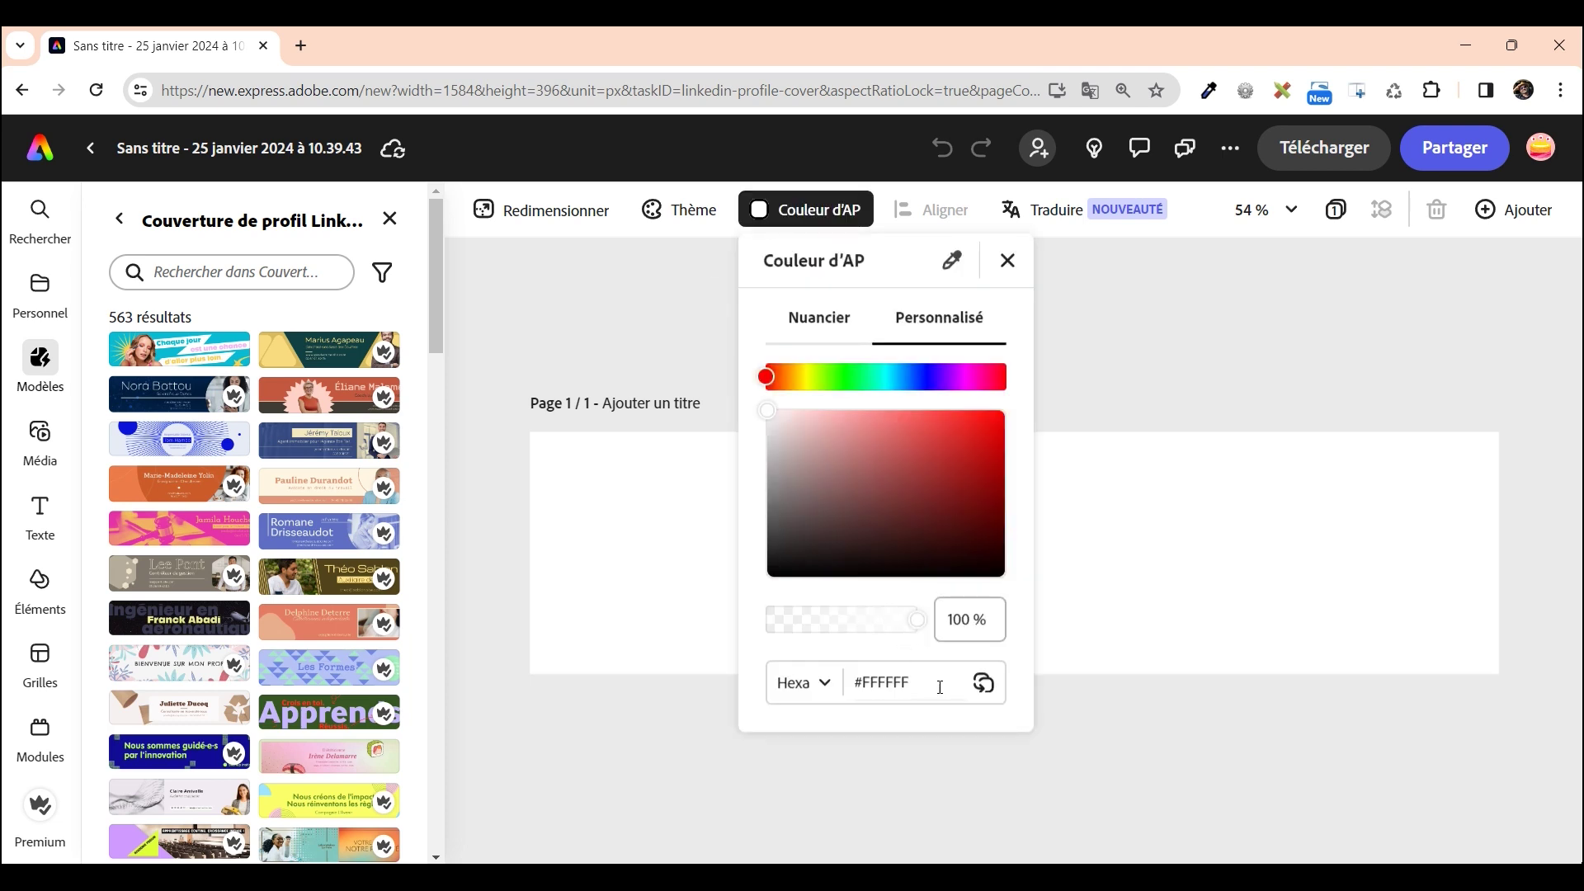
left_click_drag(918, 684, 863, 684)
type("08")
key("Return")
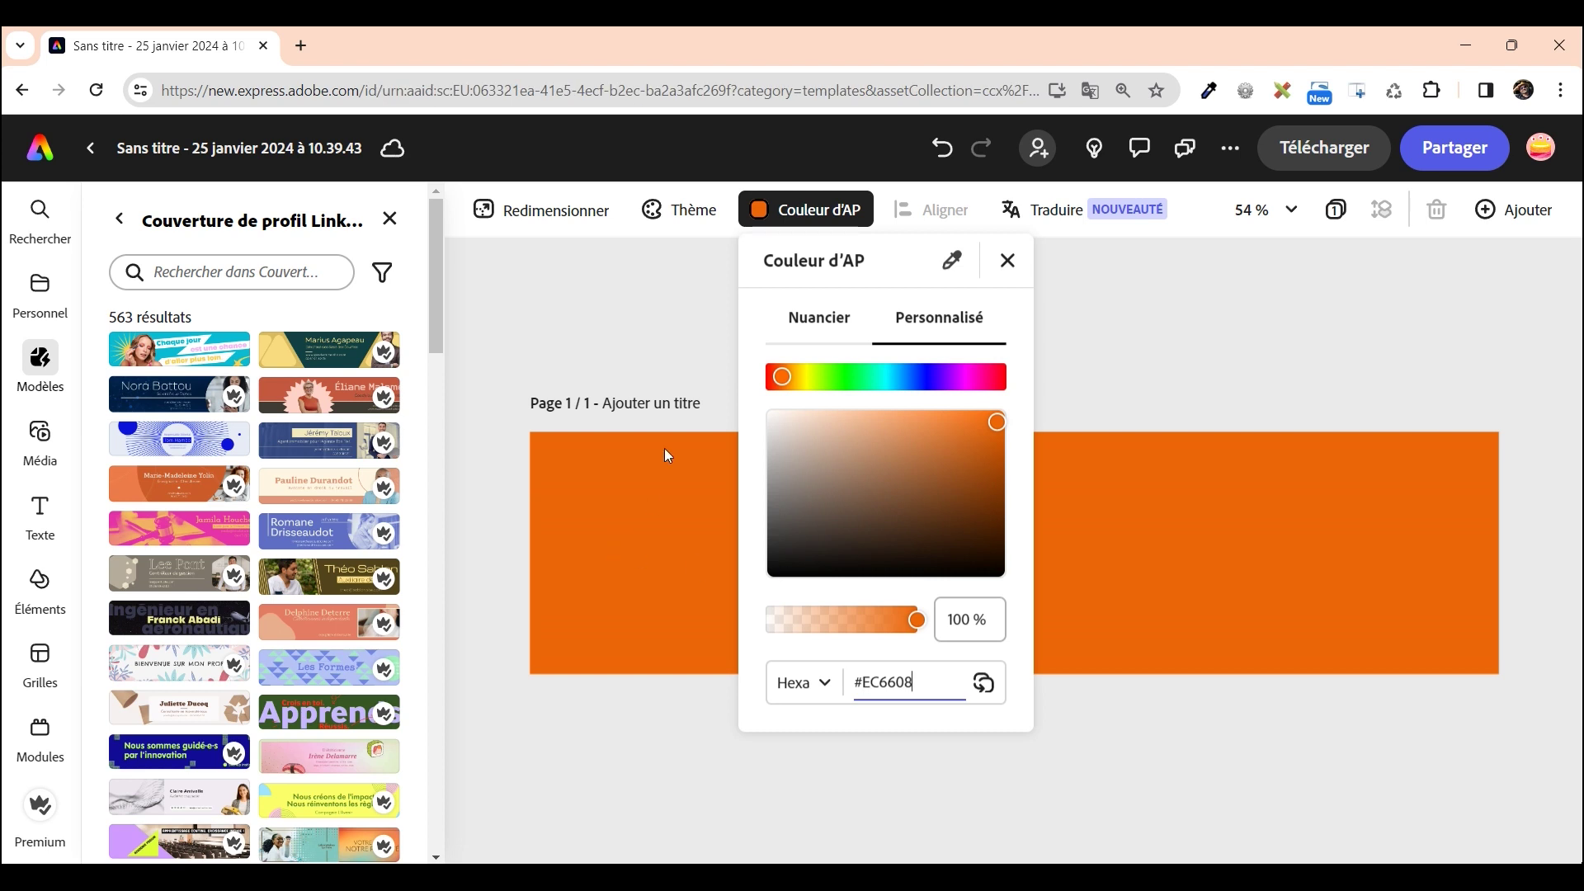
left_click(651, 302)
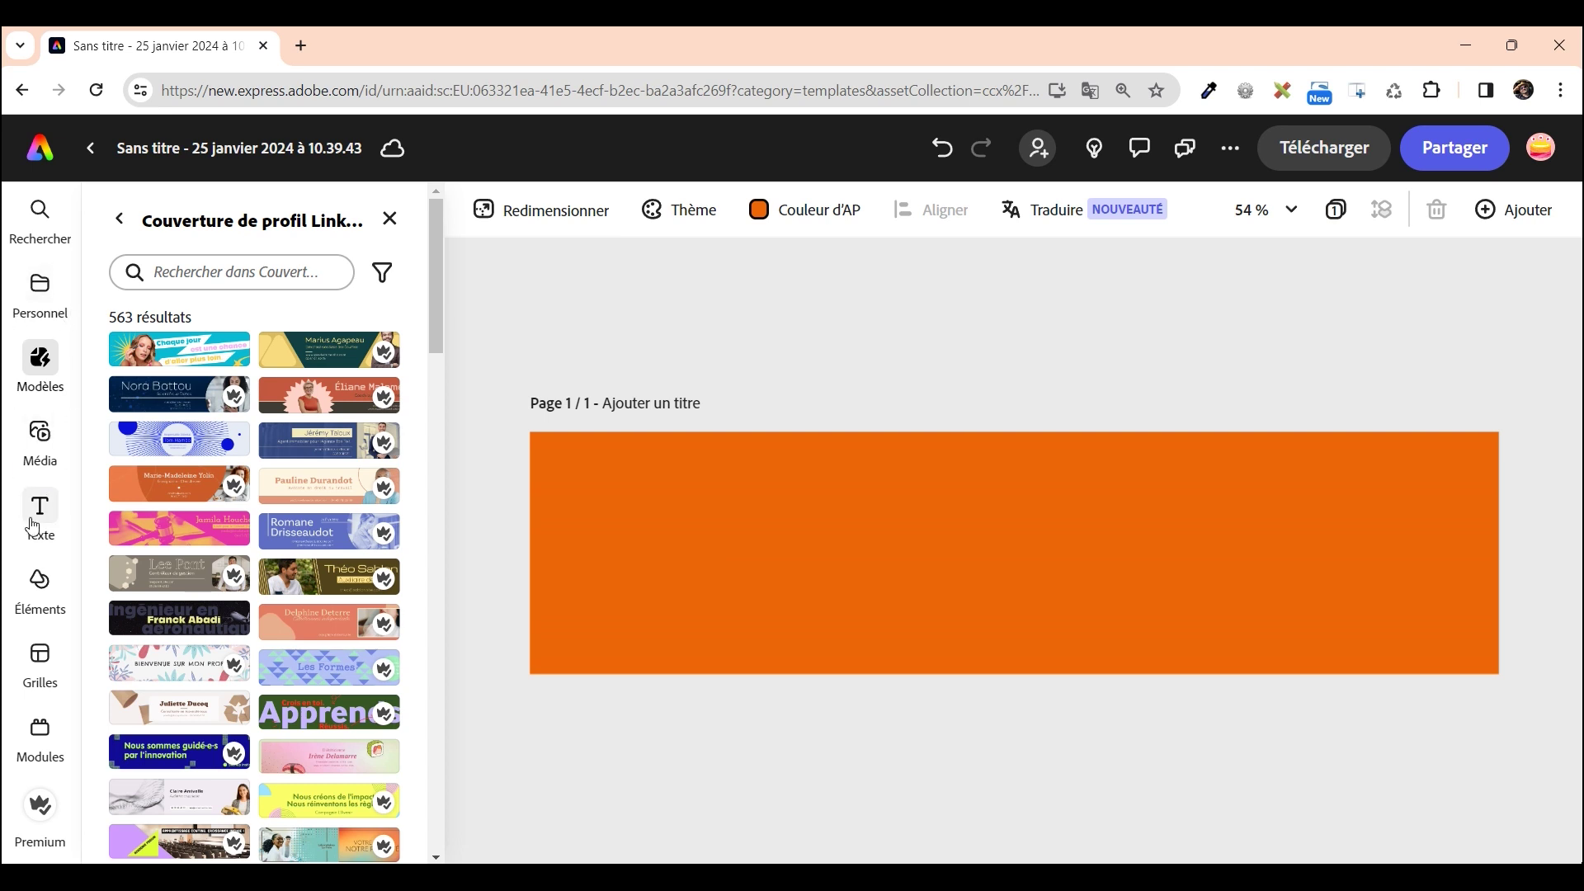
Add the plain filled rectangle from the Rectangles shapes to the orange cover
left_click(43, 593)
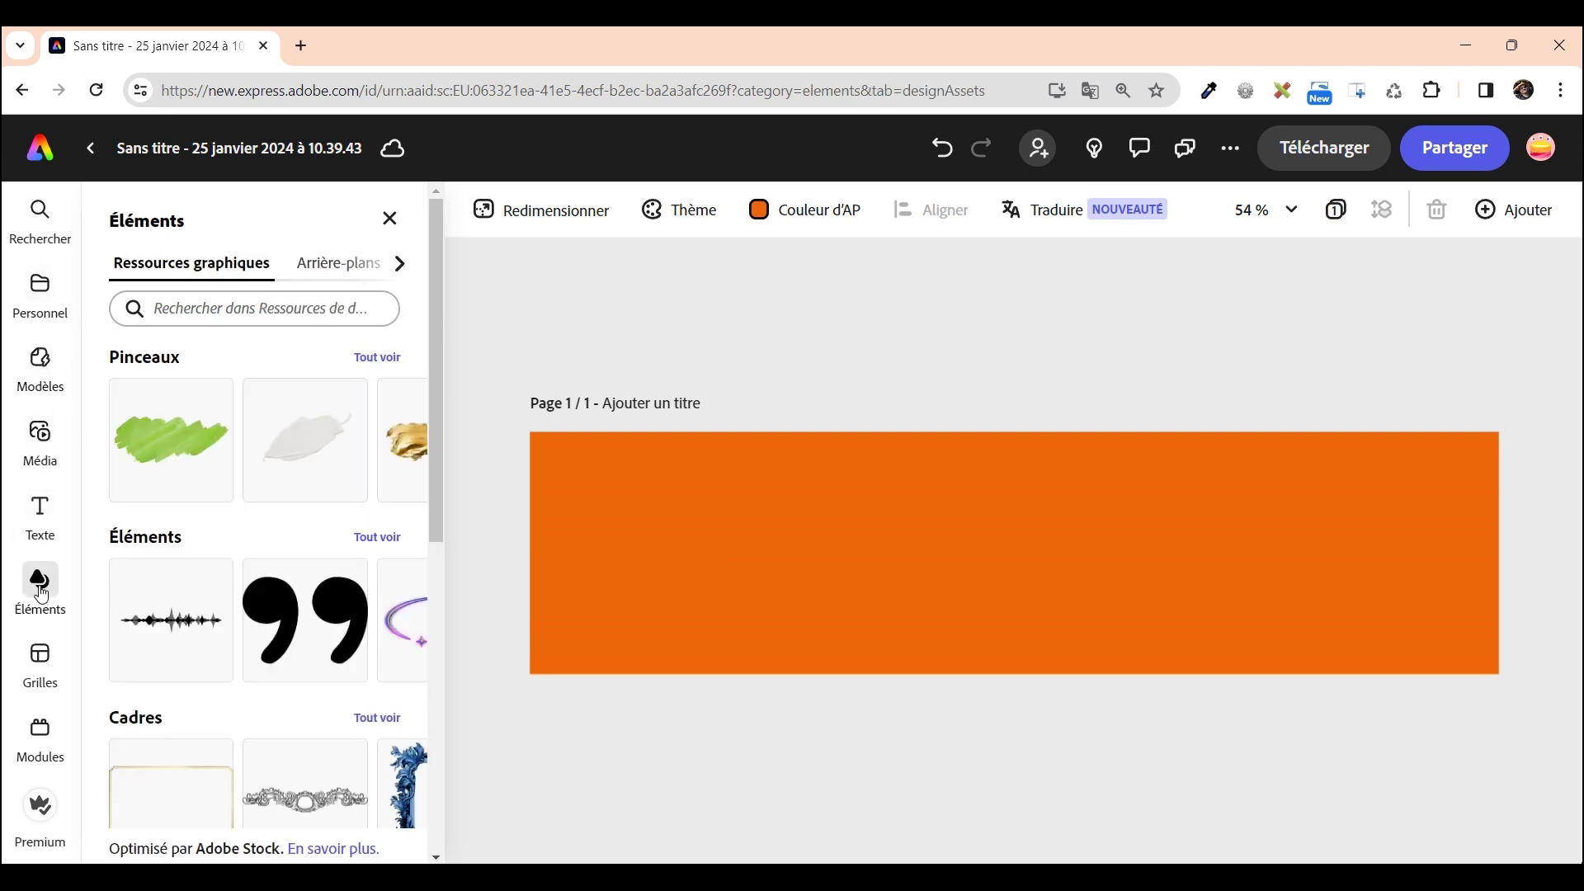
left_click(407, 266)
left_click(294, 262)
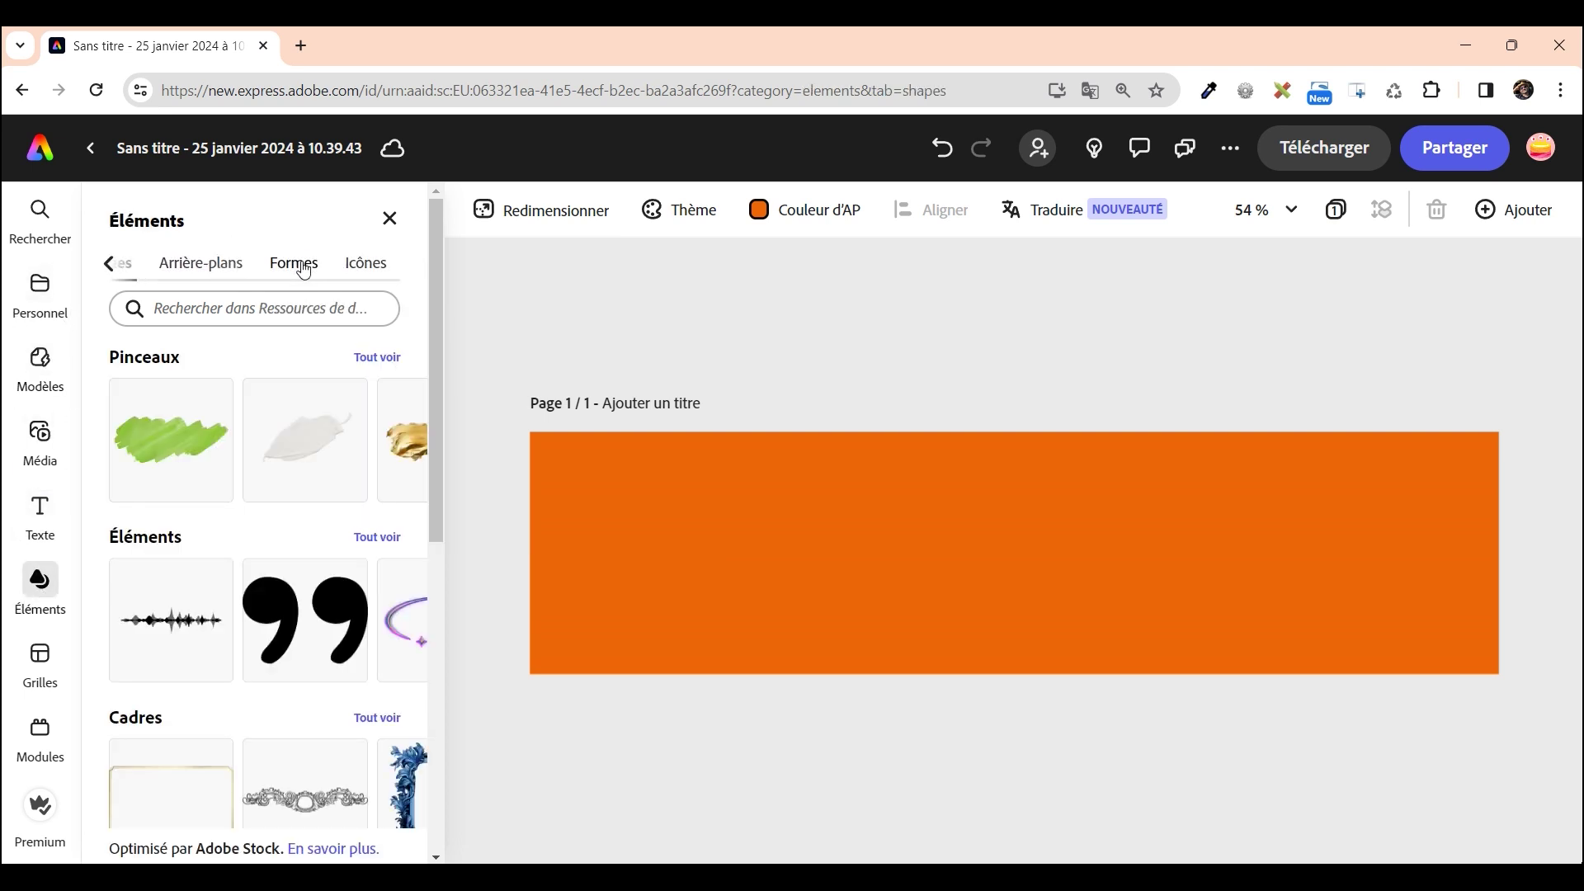
left_click(319, 619)
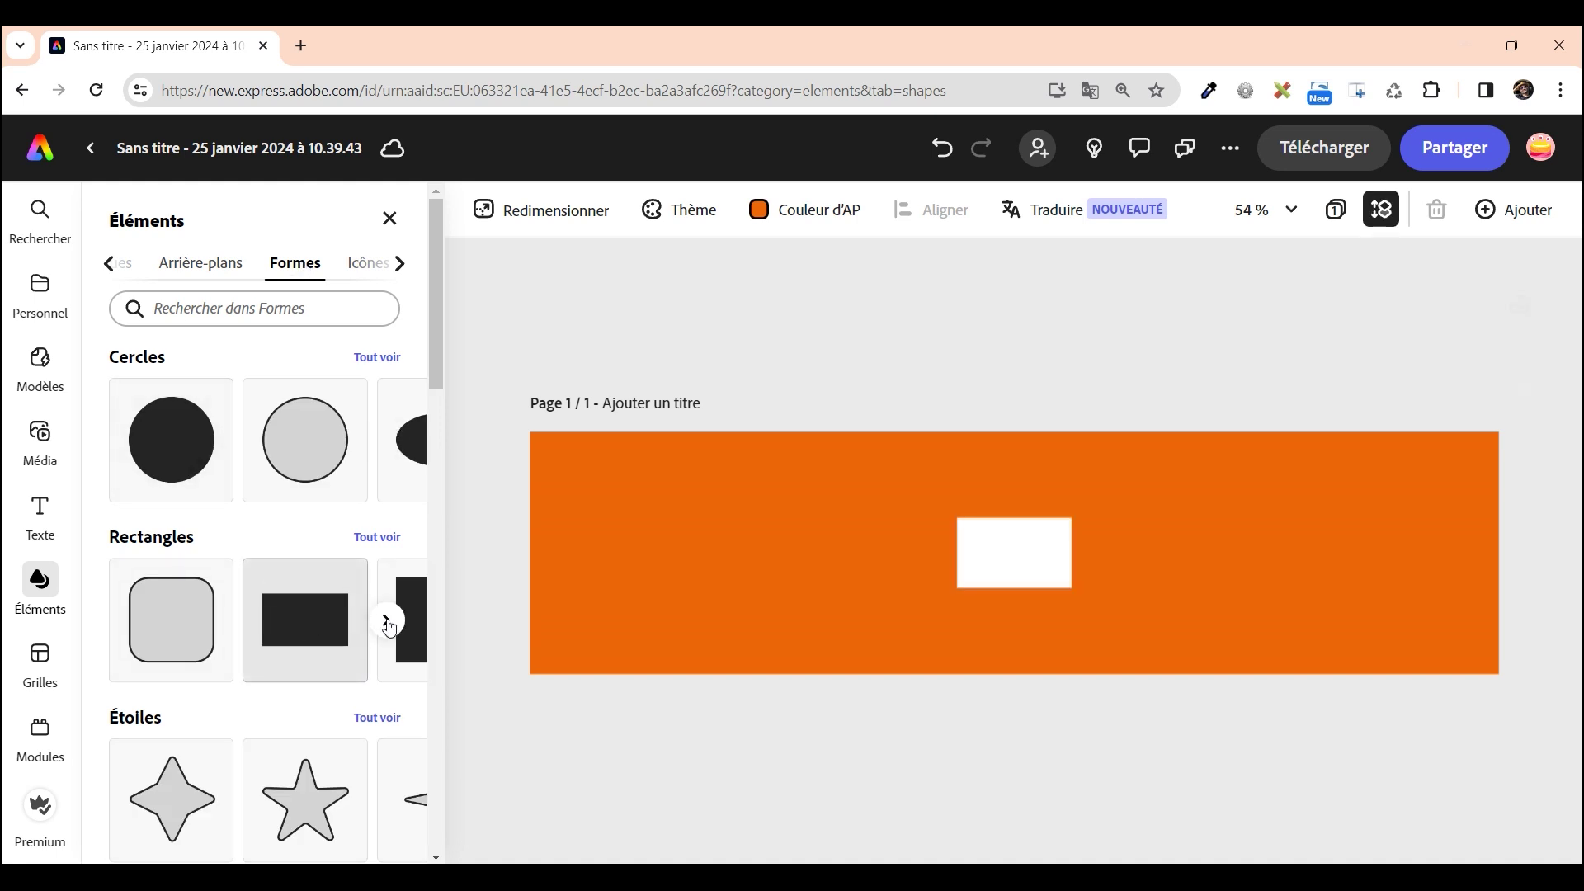
Enlarge the white rectangle past the cover's upper and lower edges and position it over the left half of the cover
left_click(1036, 566)
left_click_drag(760, 493, 677, 823)
left_click_drag(733, 633, 1025, 644)
left_click_drag(821, 449, 821, 366)
left_click_drag(1025, 586, 1142, 594)
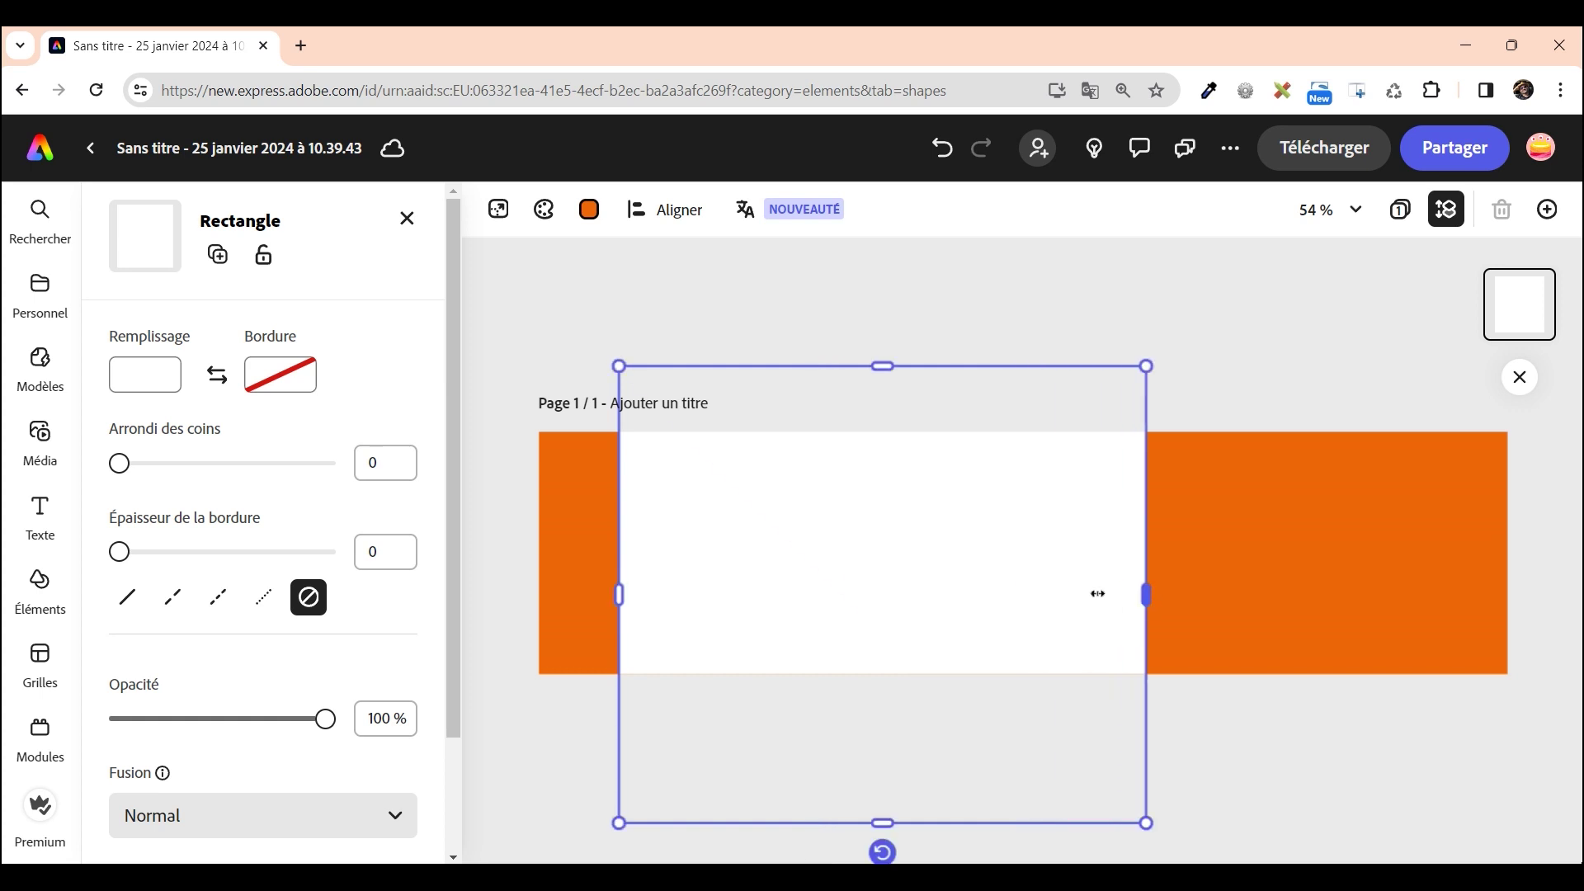
left_click_drag(990, 561, 870, 555)
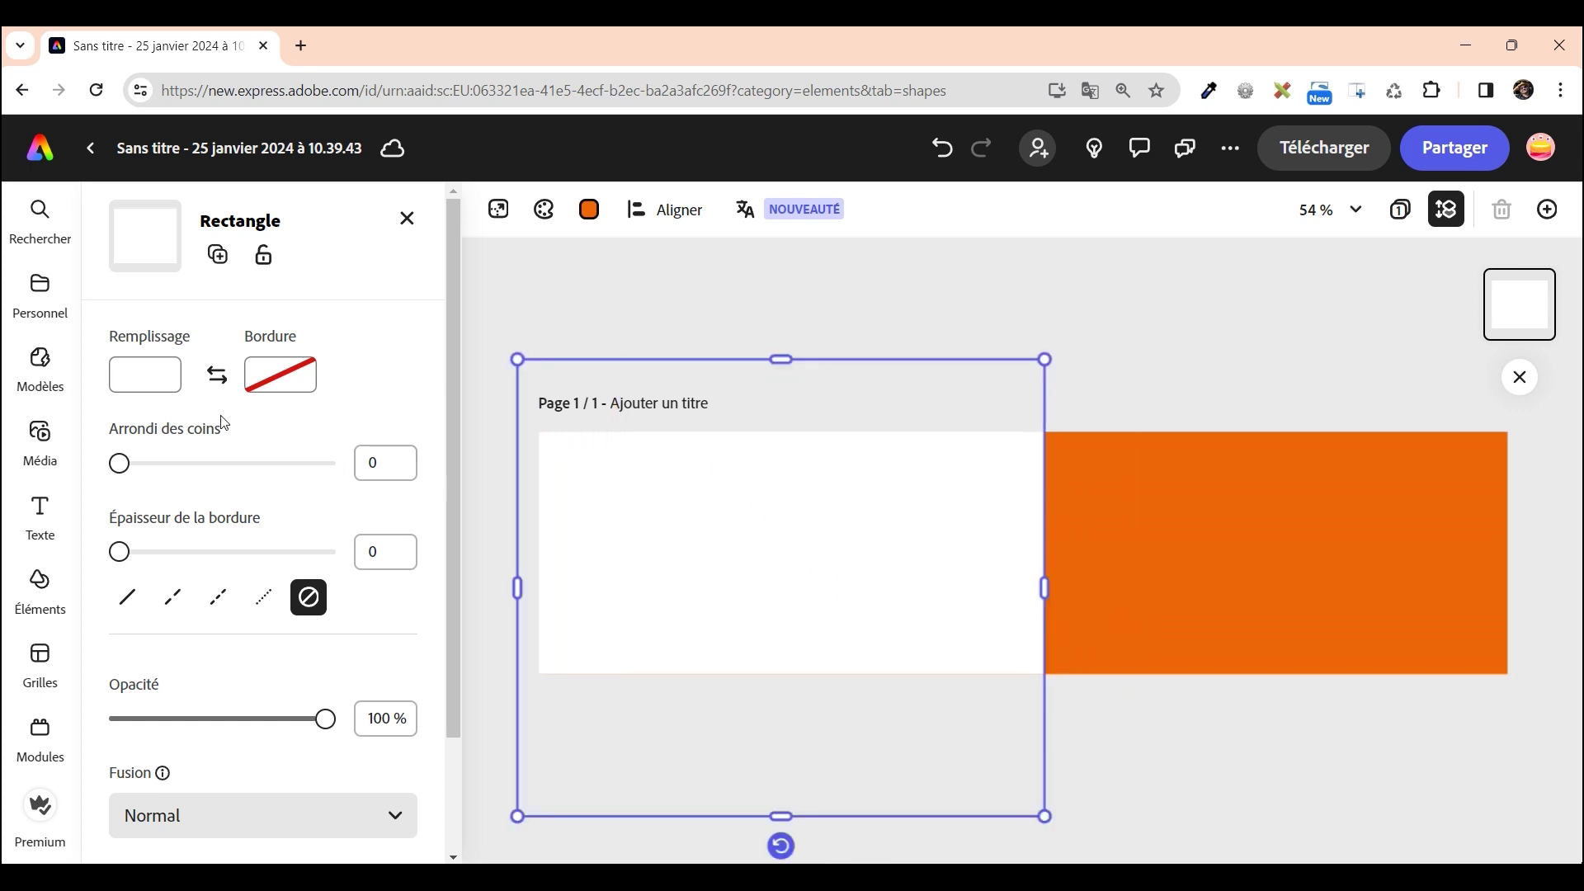
Set the rectangle's fill colour to the dark blue #163F8B
left_click(153, 384)
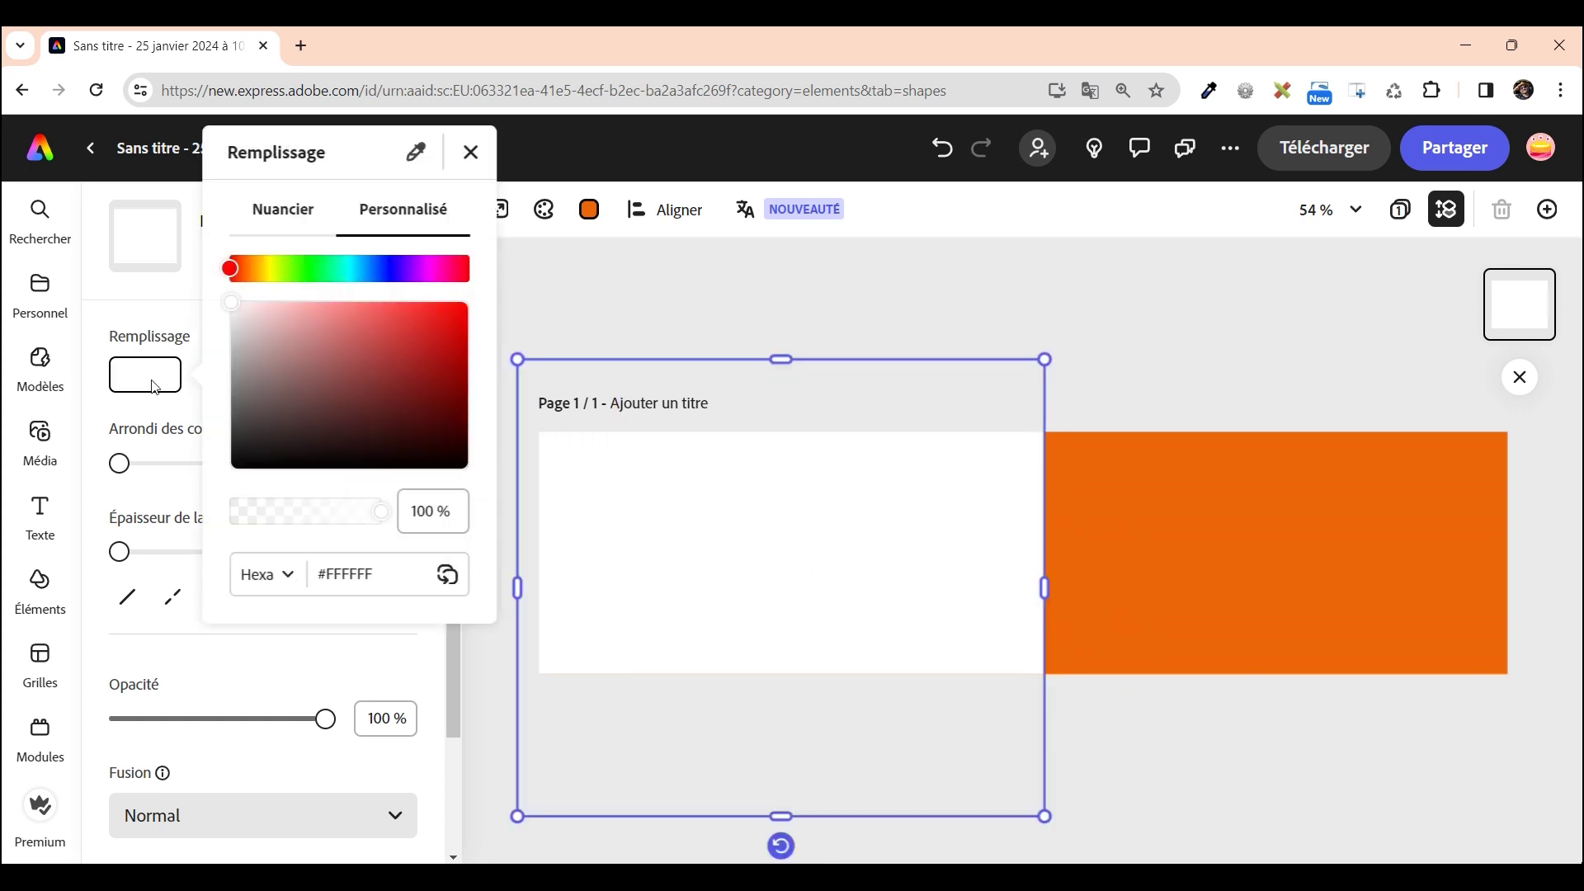
left_click(375, 574)
left_click_drag(375, 574, 336, 575)
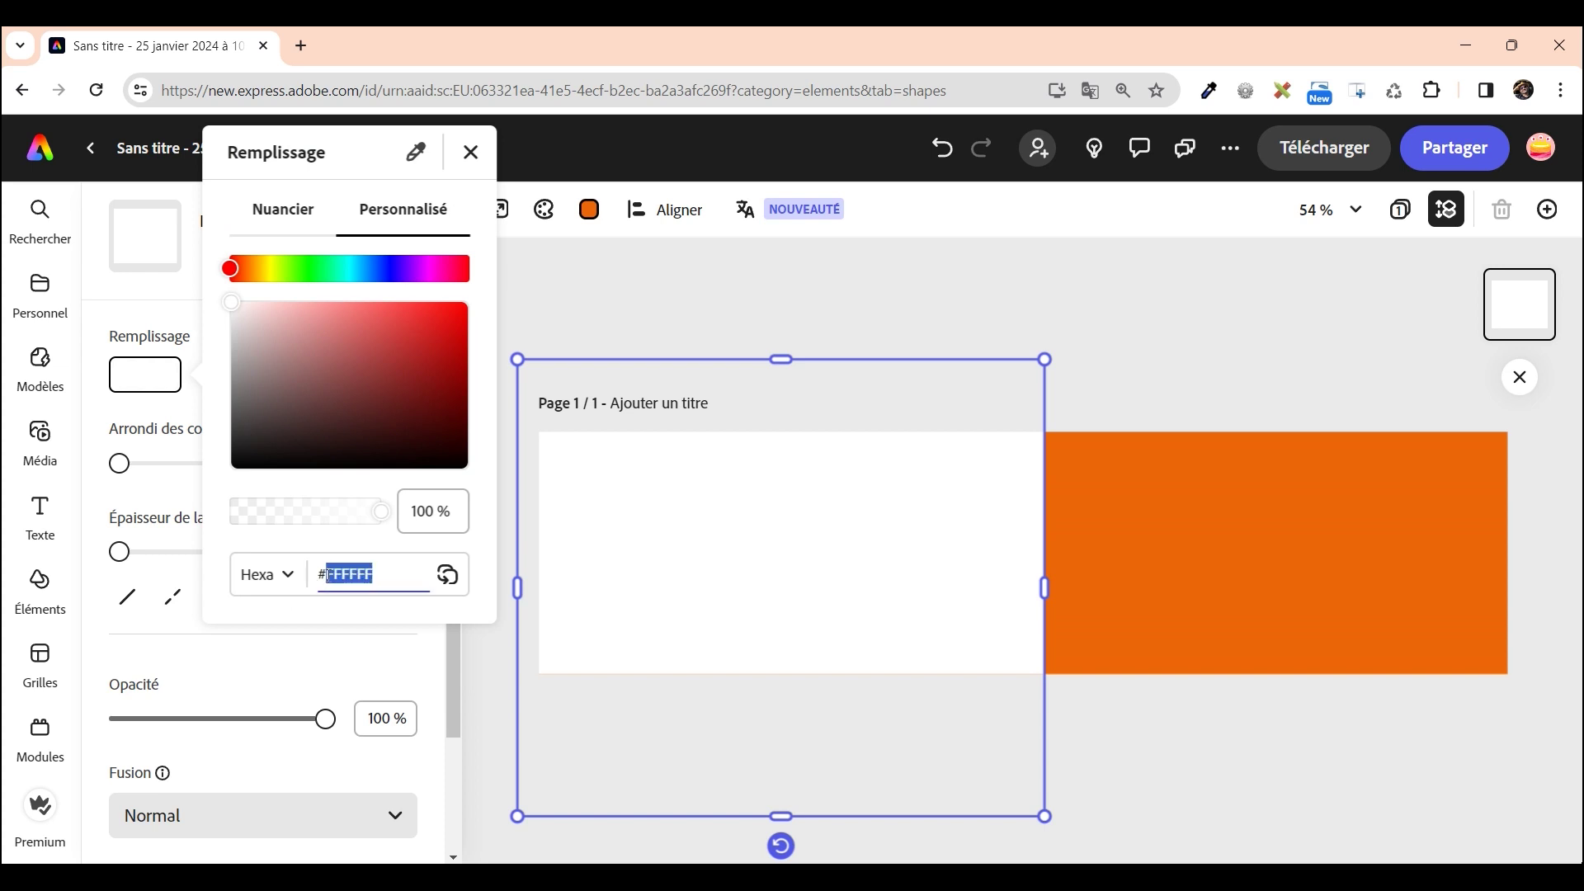
type("163f8b")
key("Return")
left_click(675, 320)
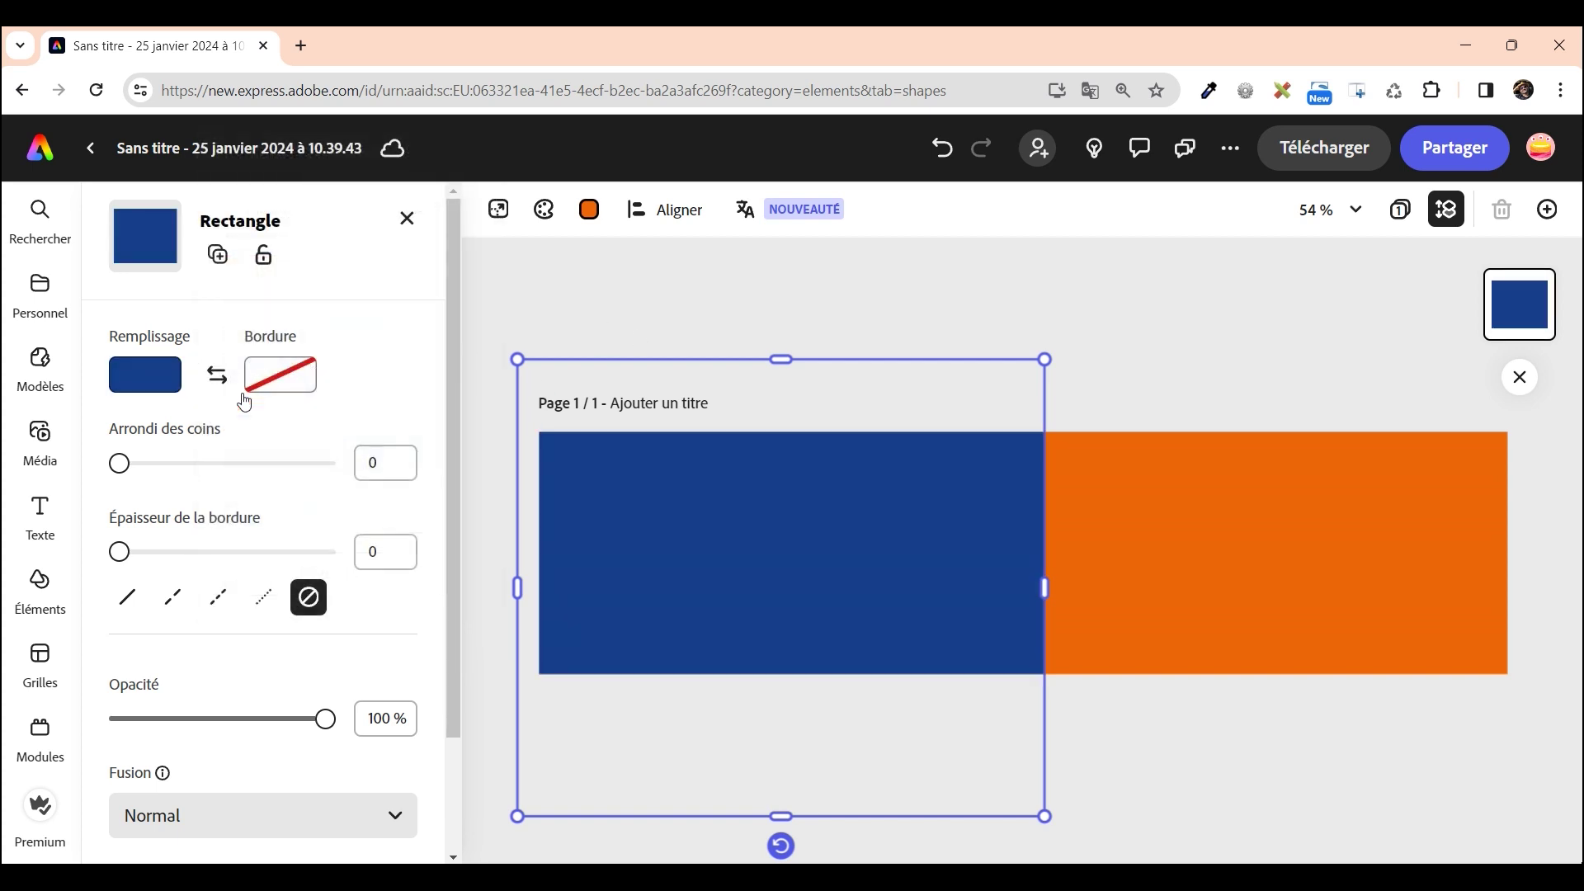
Give the blue rectangle a solid white border with a thickness of 24
left_click(280, 378)
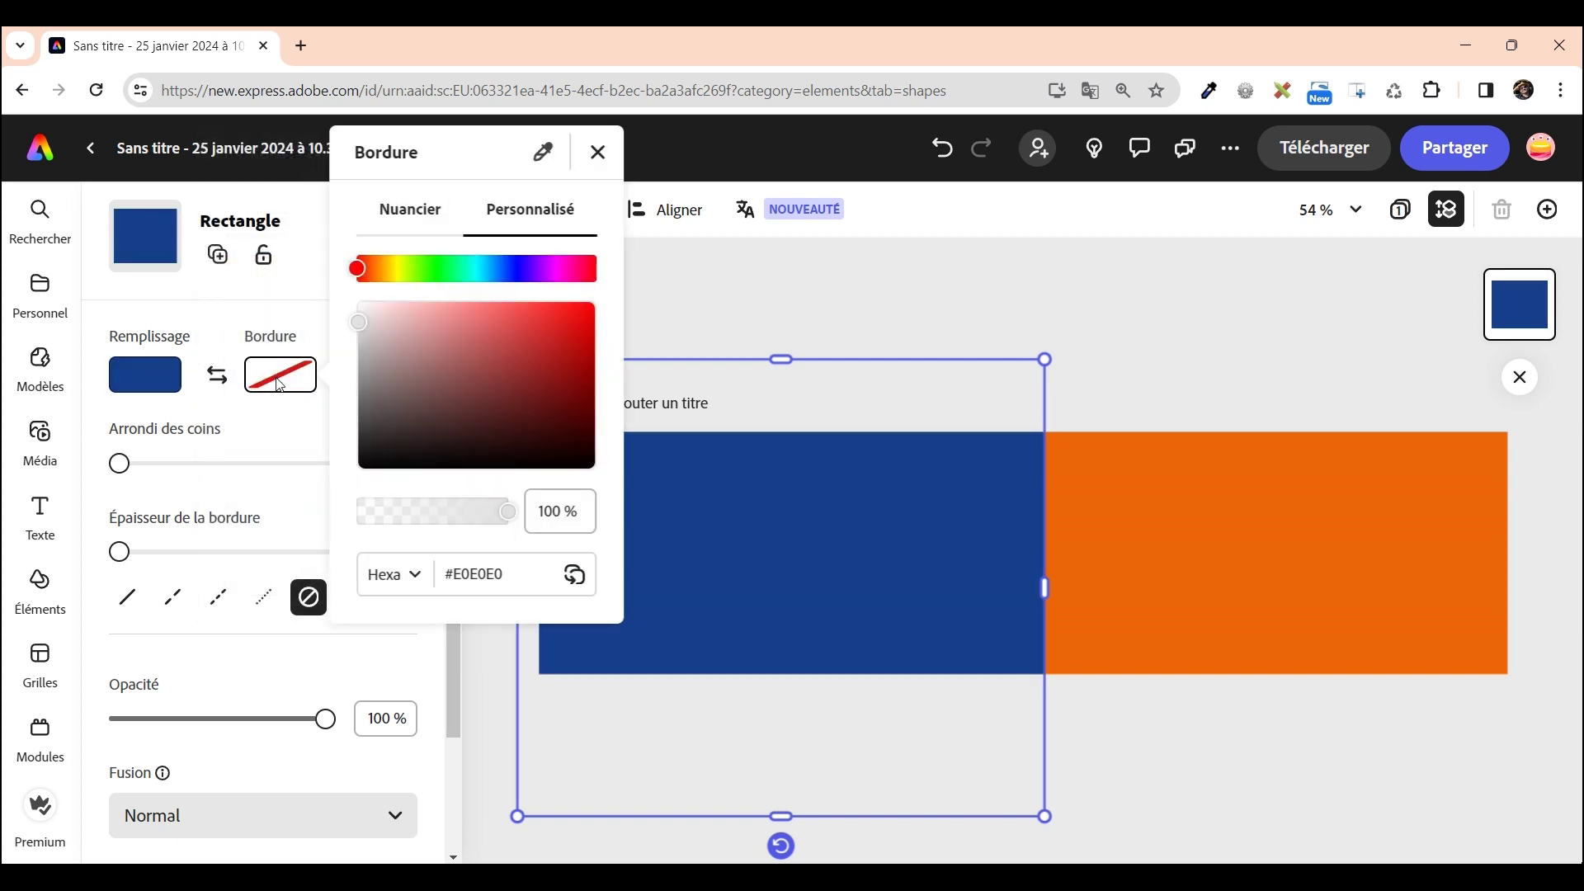
left_click(357, 324)
left_click(626, 290)
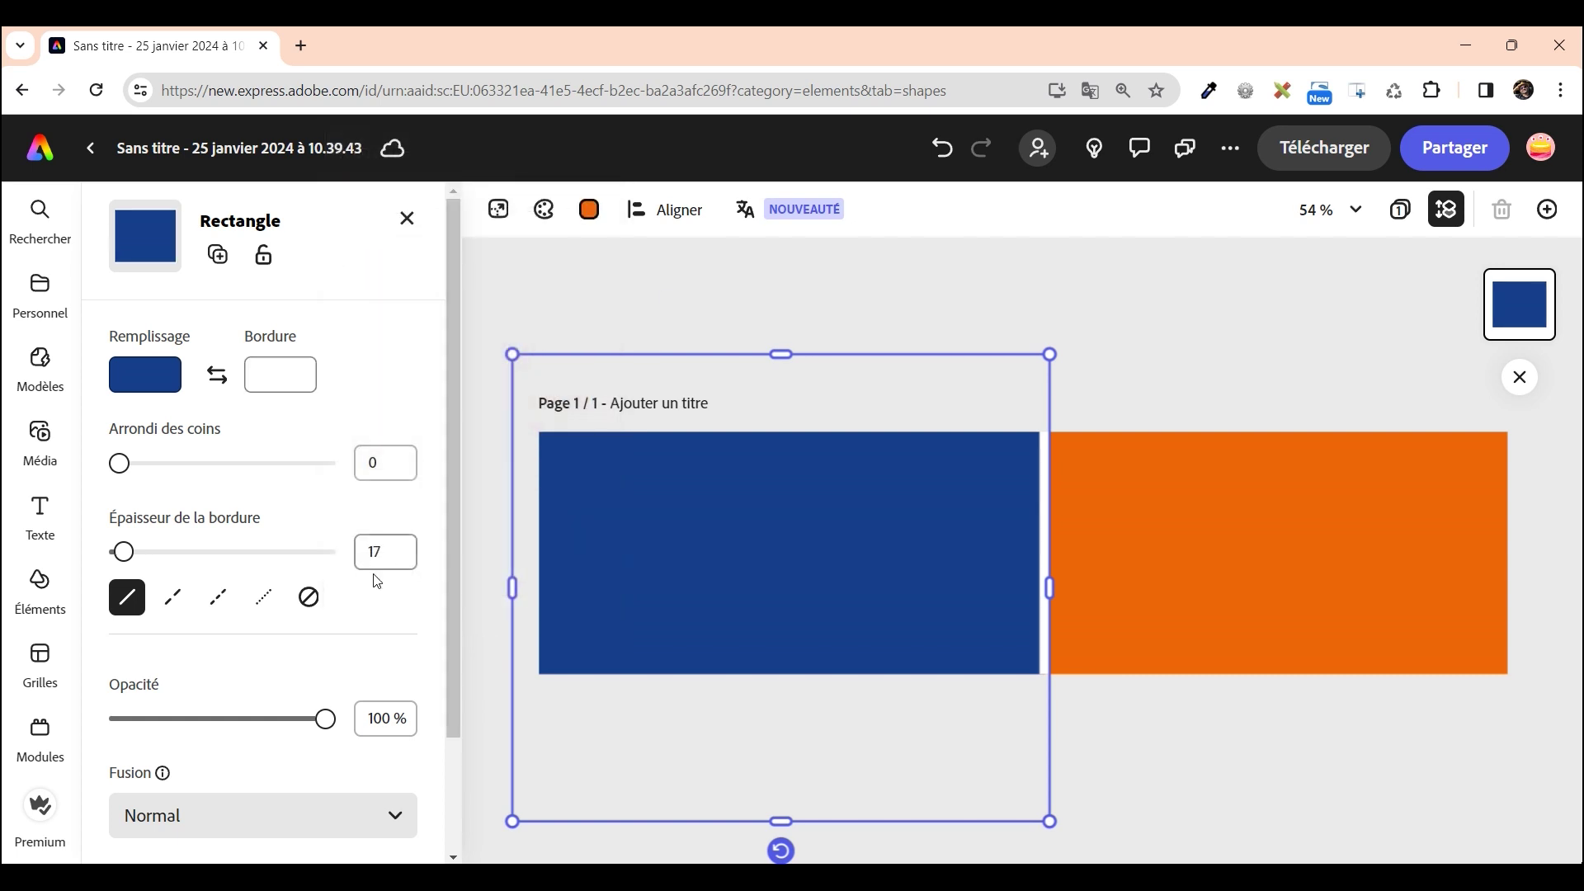
double_click(416, 561)
type("24")
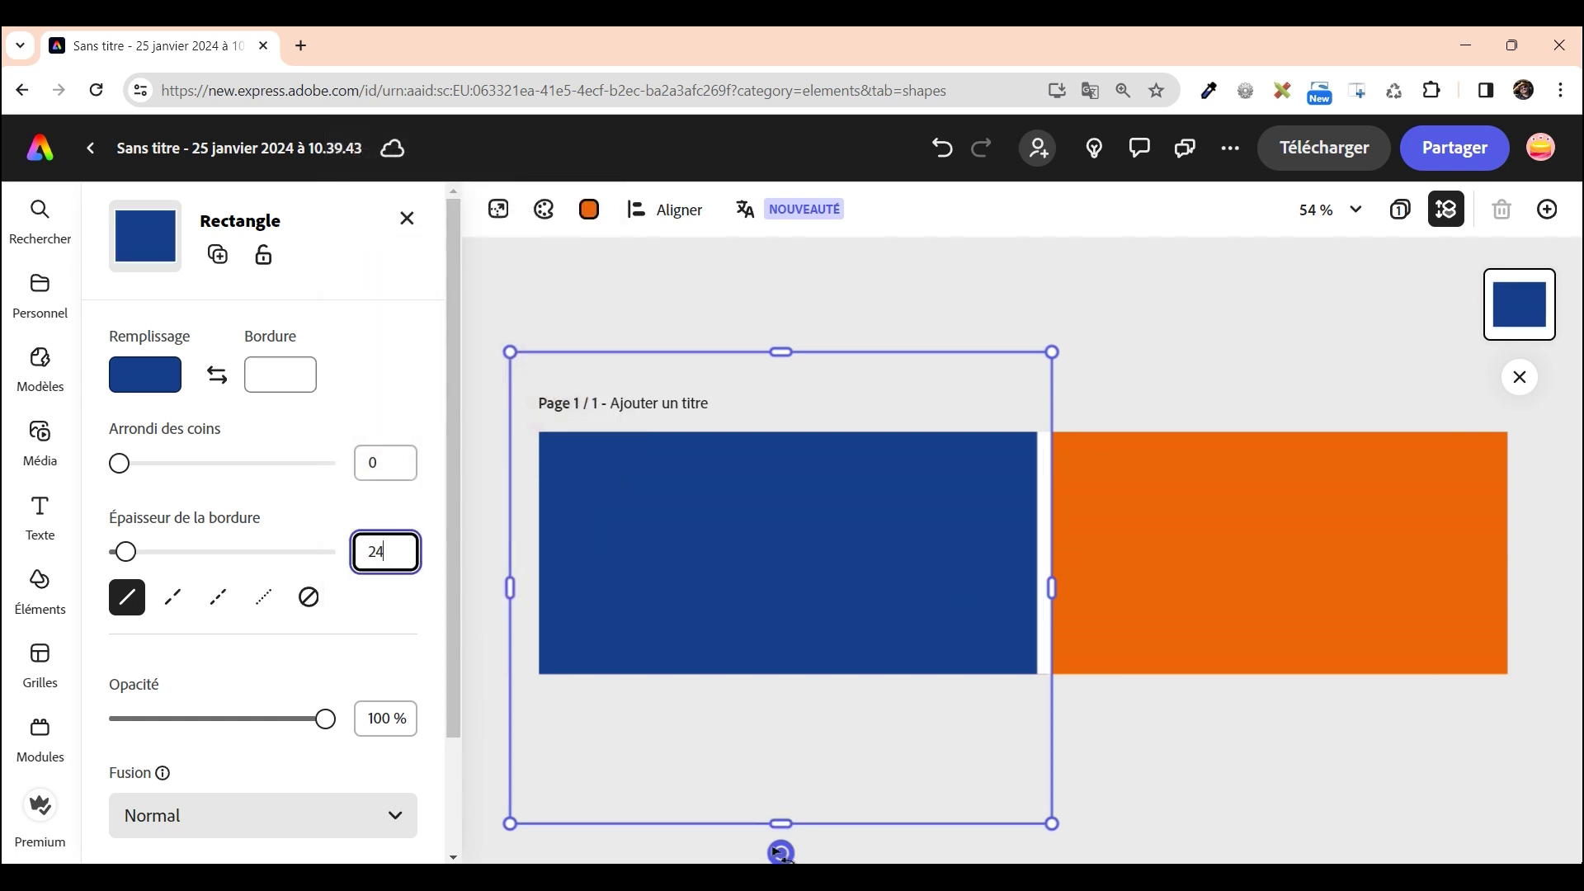
Rotate the blue rectangle counterclockwise, then move and extend it so only its slanted right border crosses the cover from top to bottom
left_click_drag(780, 852, 898, 819)
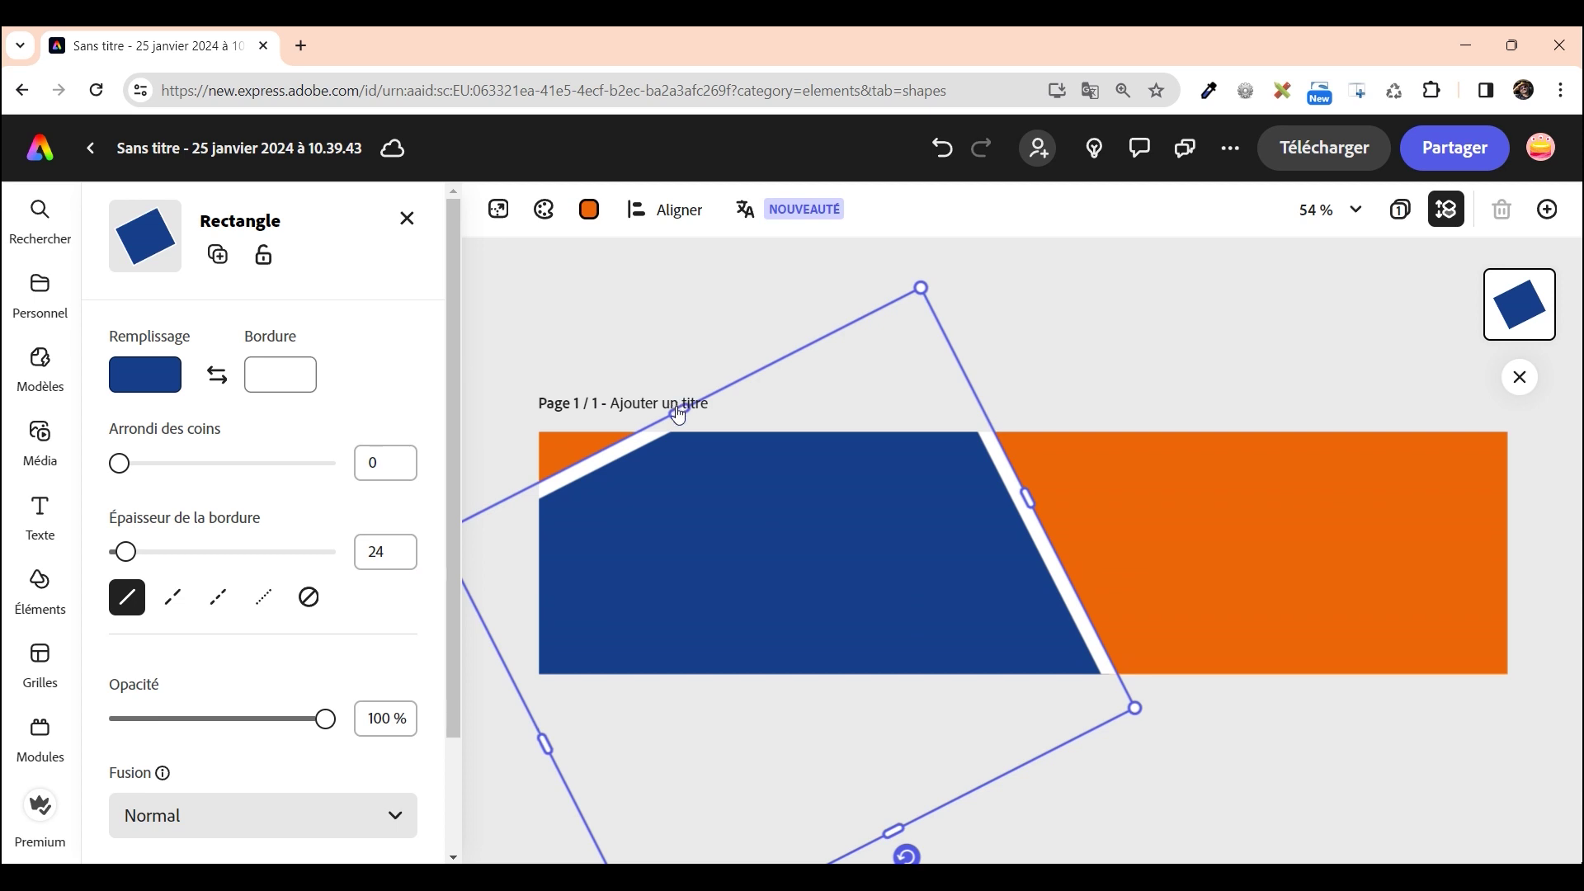
left_click_drag(647, 388, 701, 533)
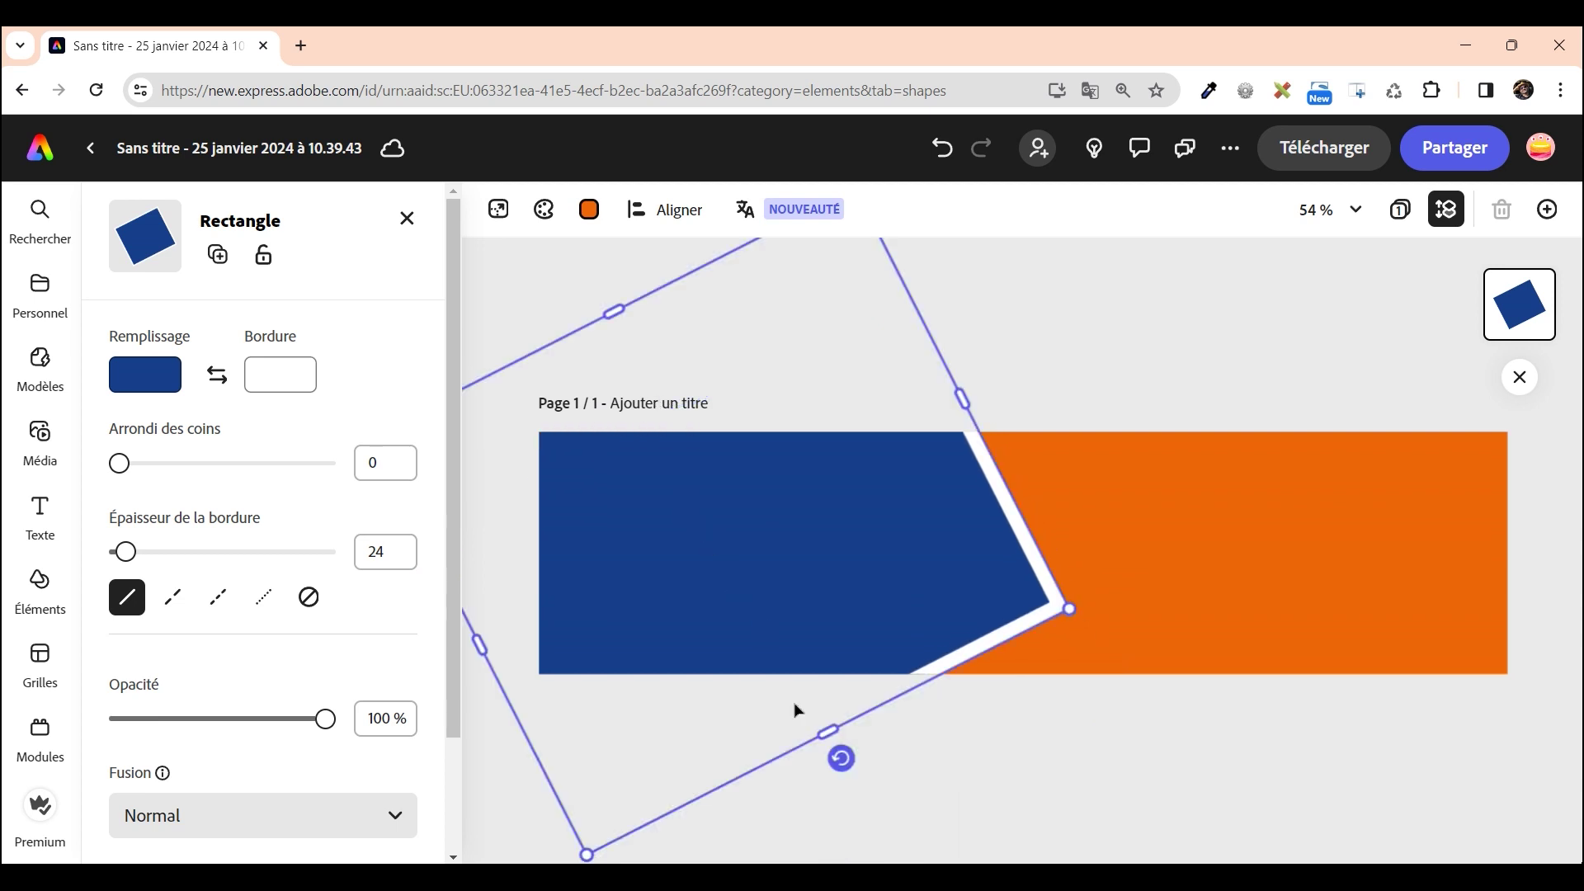
left_click_drag(823, 736, 908, 831)
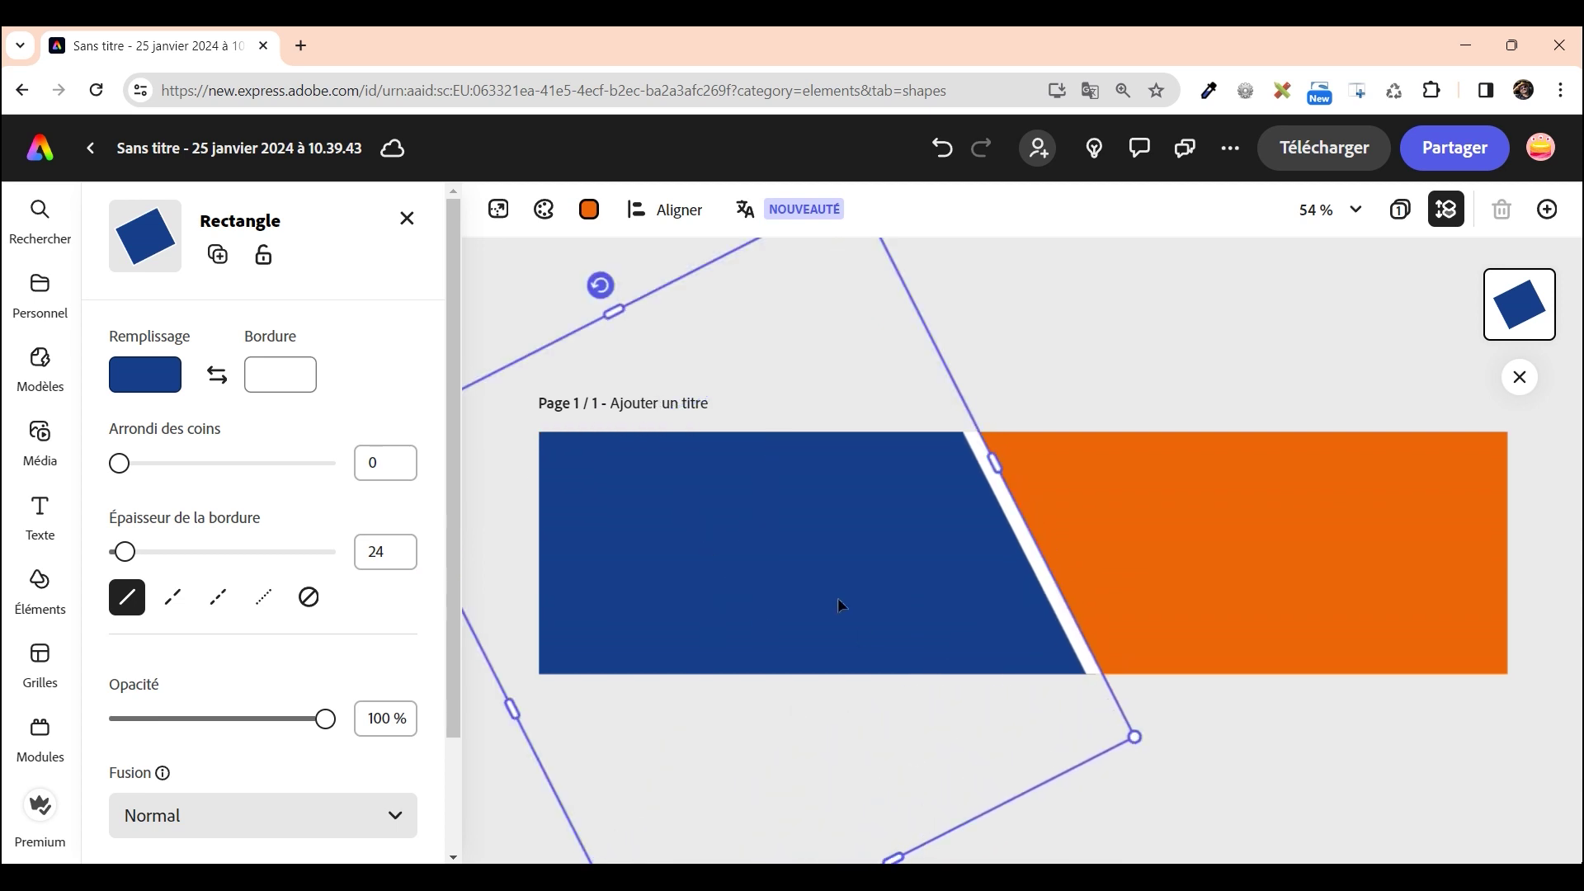
mouse_move(838, 601)
left_mouse_down()
mouse_move(863, 607)
mouse_move(842, 596)
left_mouse_up()
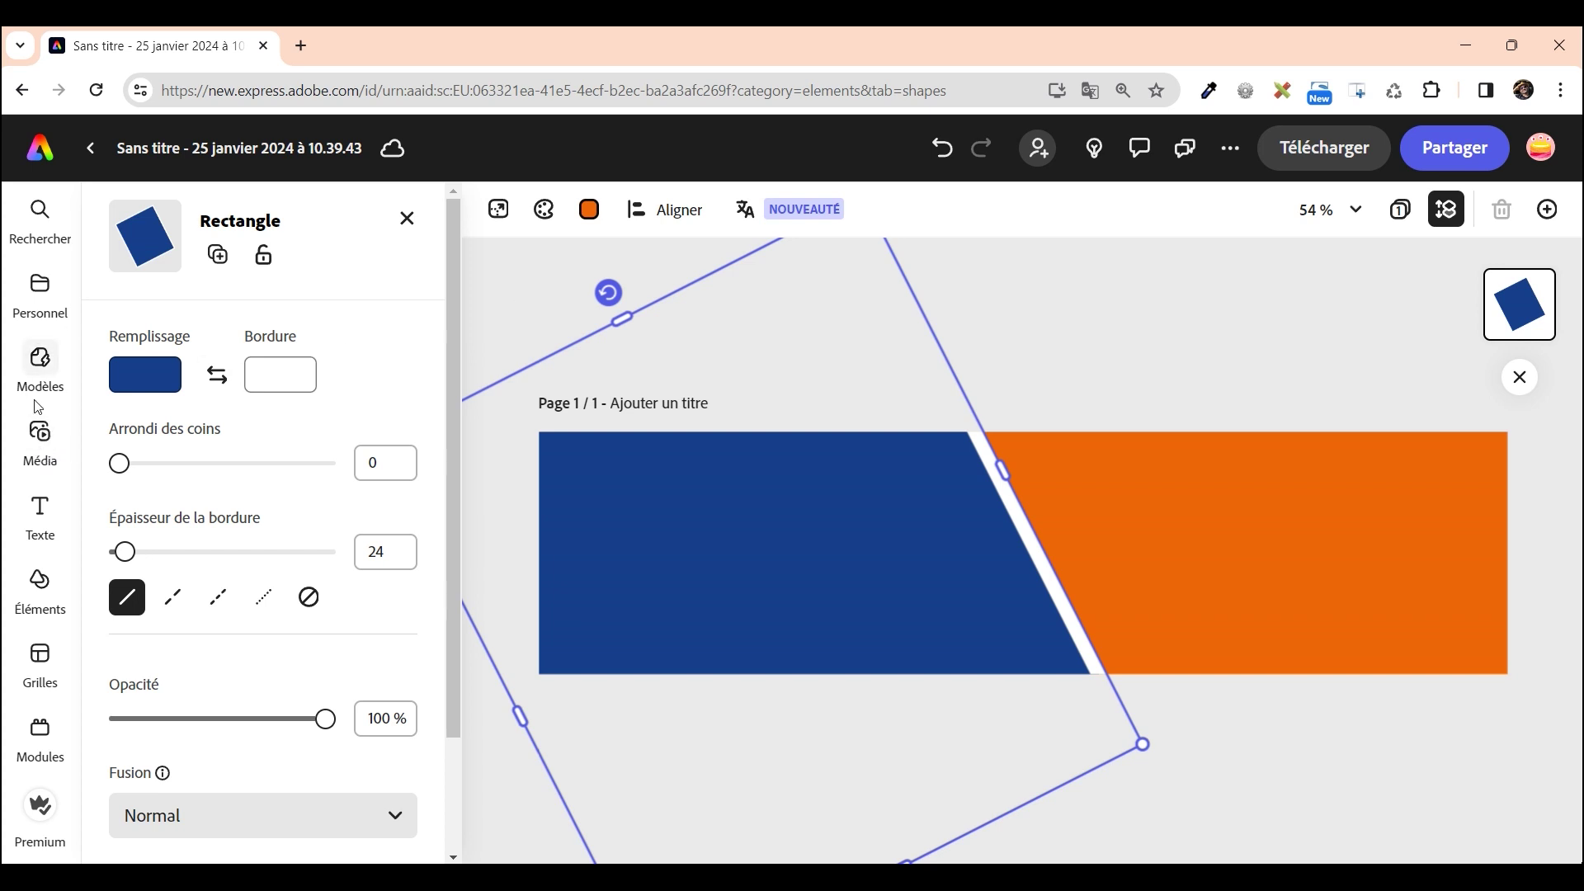
Add a filled circle, enlarge it and place it on the blue area so its lower half extends below the cover
left_click(40, 582)
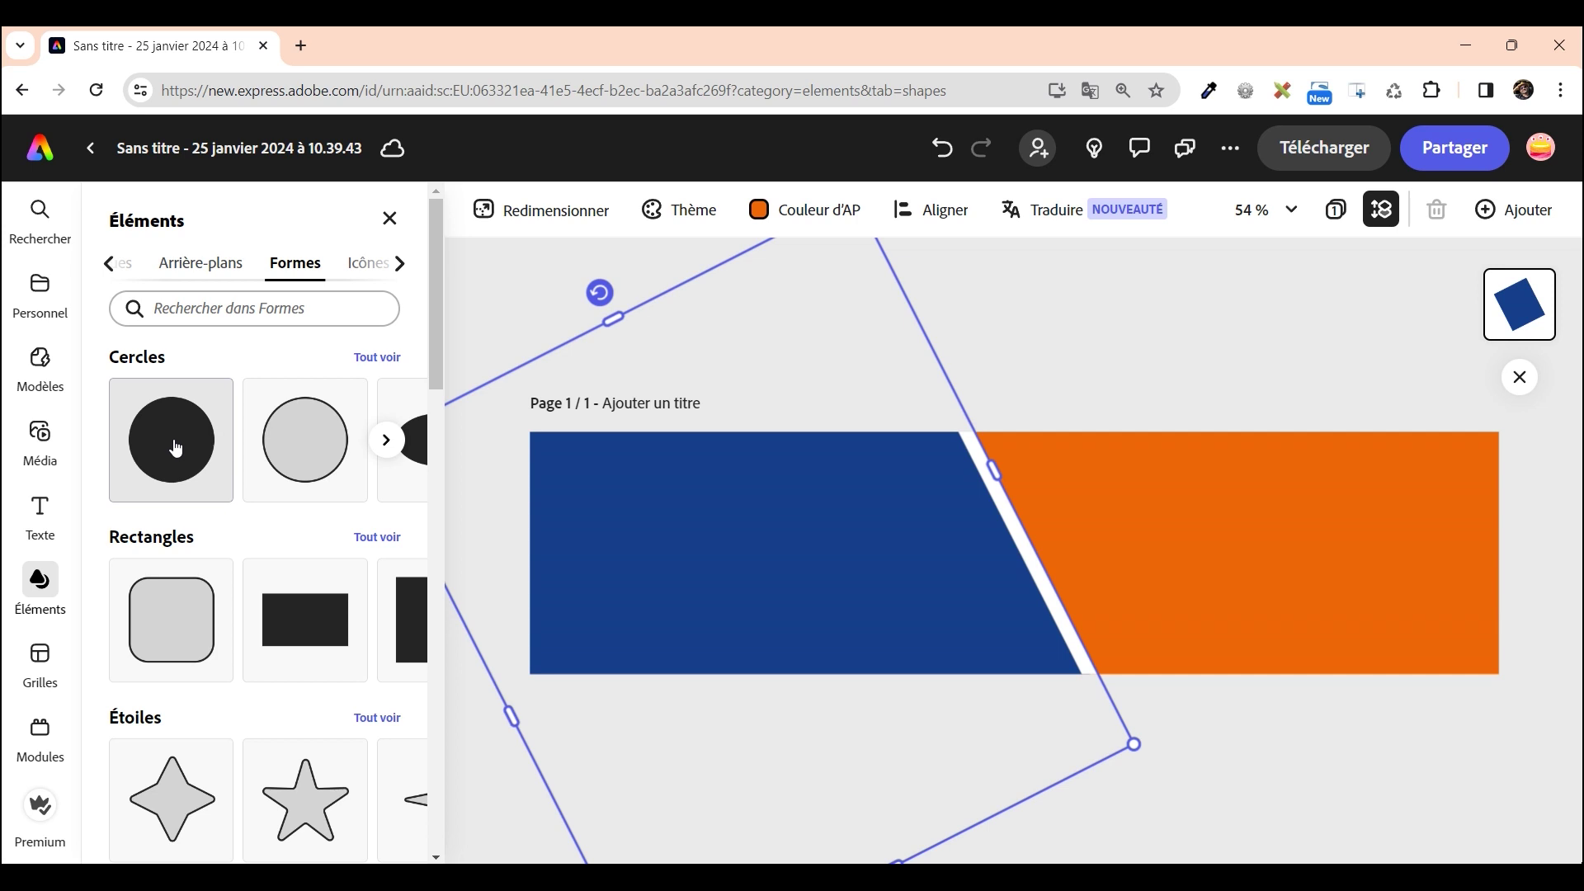
left_click(175, 448)
left_click(1022, 558)
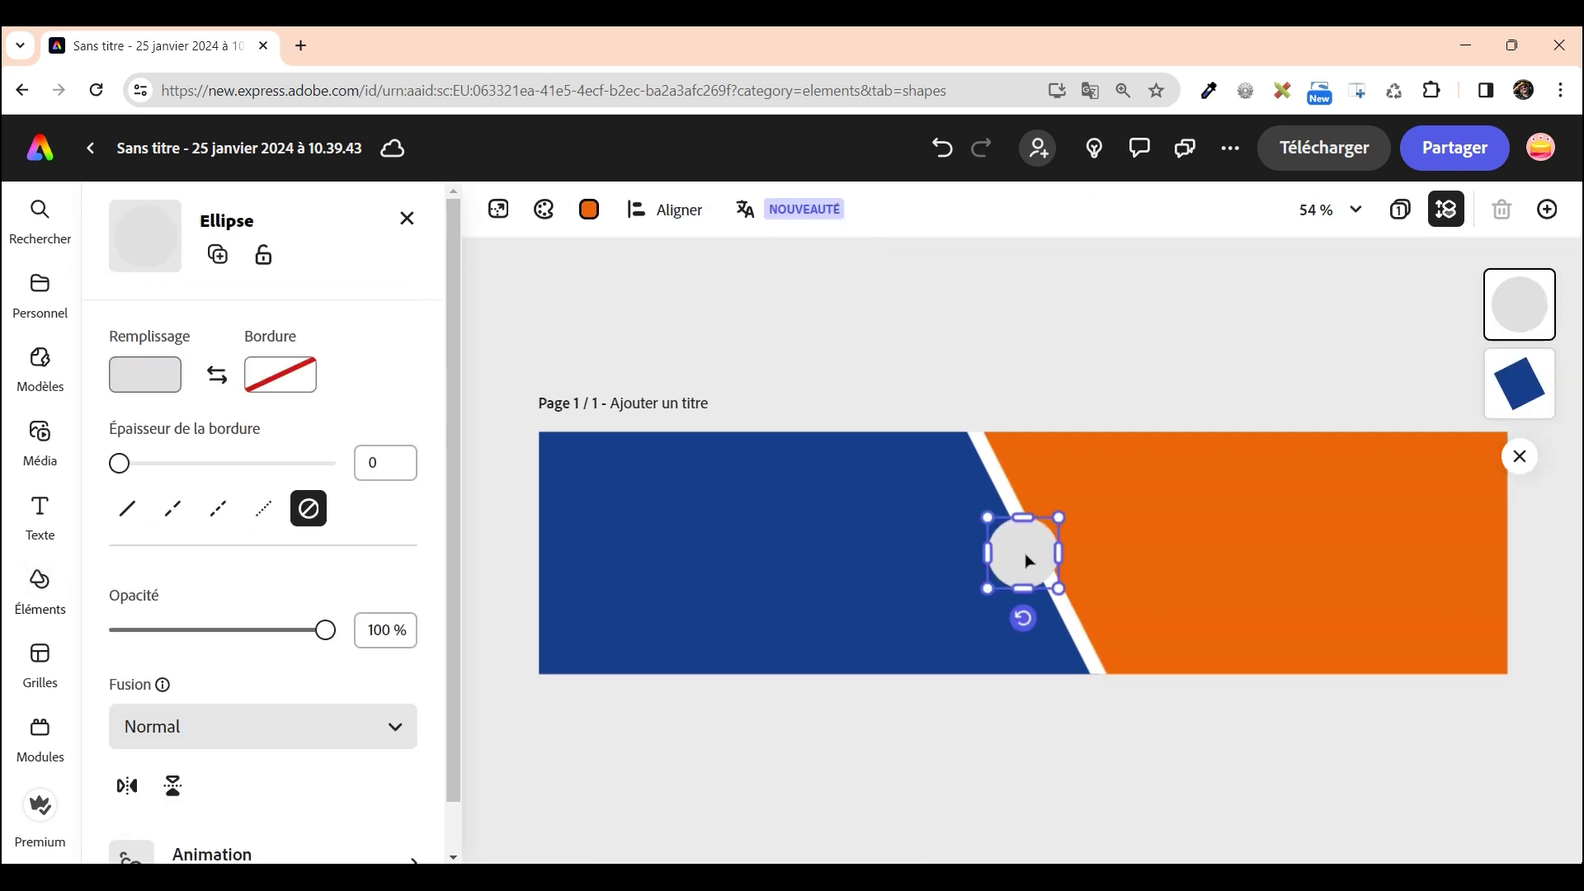
left_click_drag(1028, 561, 916, 799)
left_click_drag(778, 672, 703, 642)
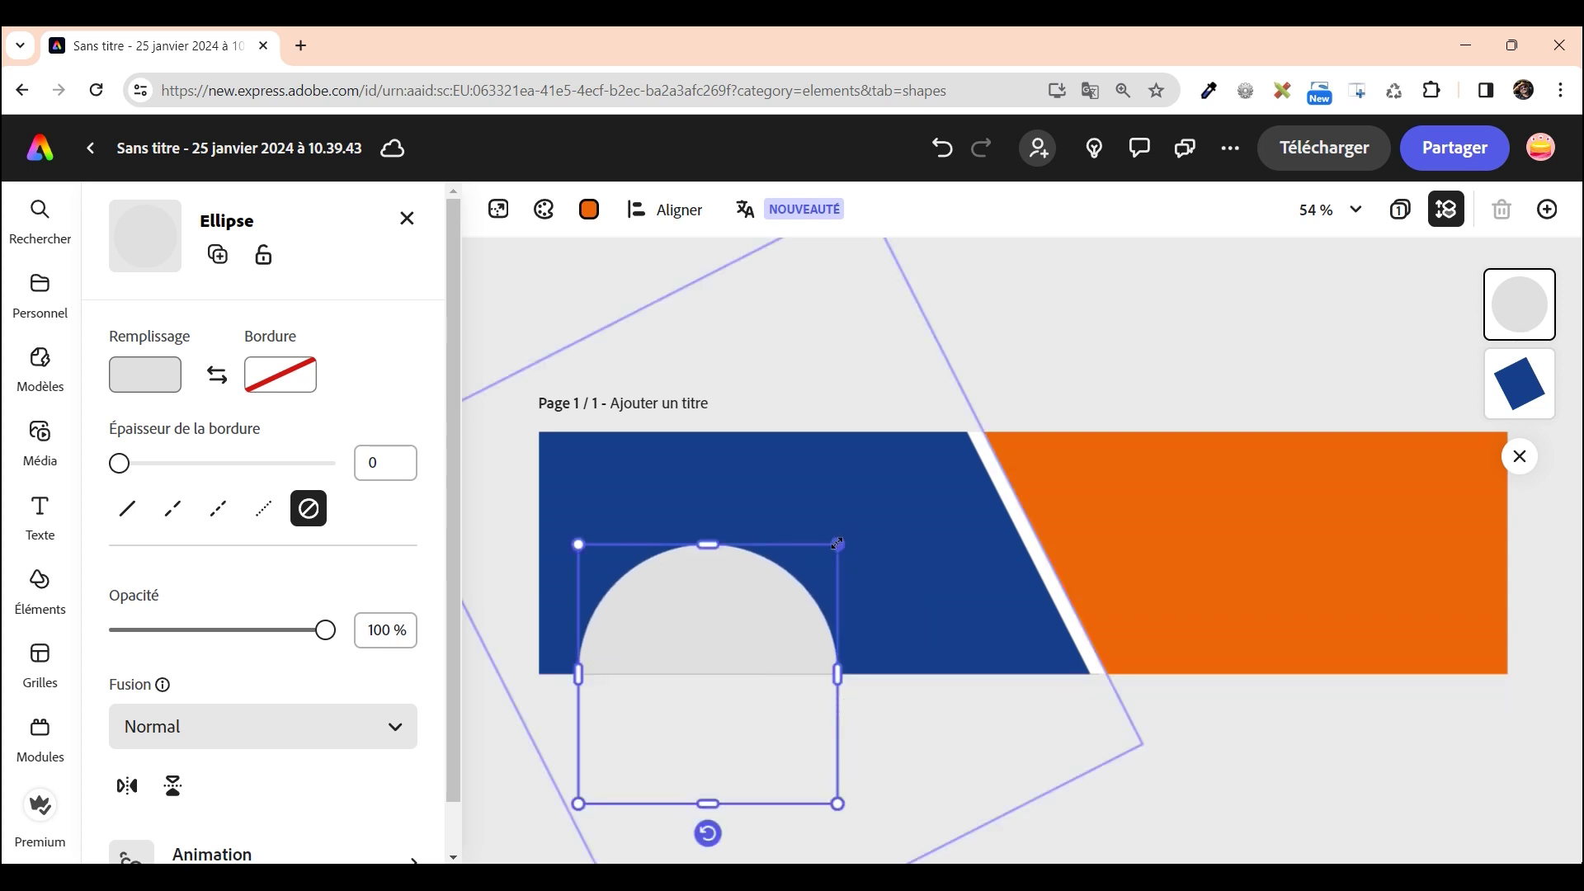
left_click_drag(837, 543, 902, 478)
left_click_drag(750, 544, 741, 591)
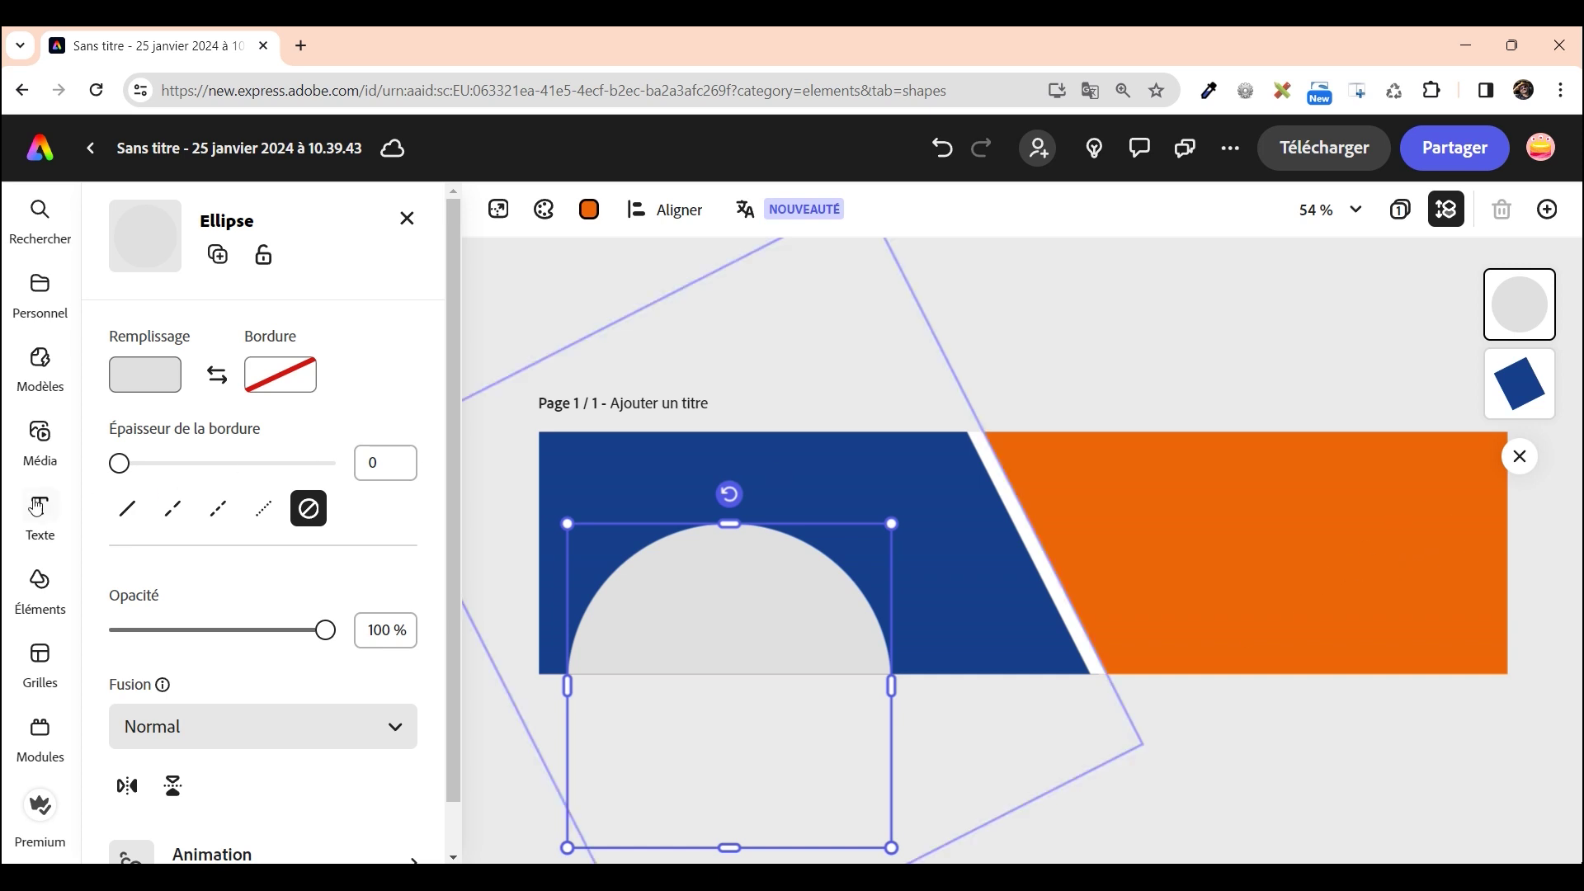
Start a square (1:1) text-to-image generation from the media library, keeping Photo as the content type
left_click(40, 437)
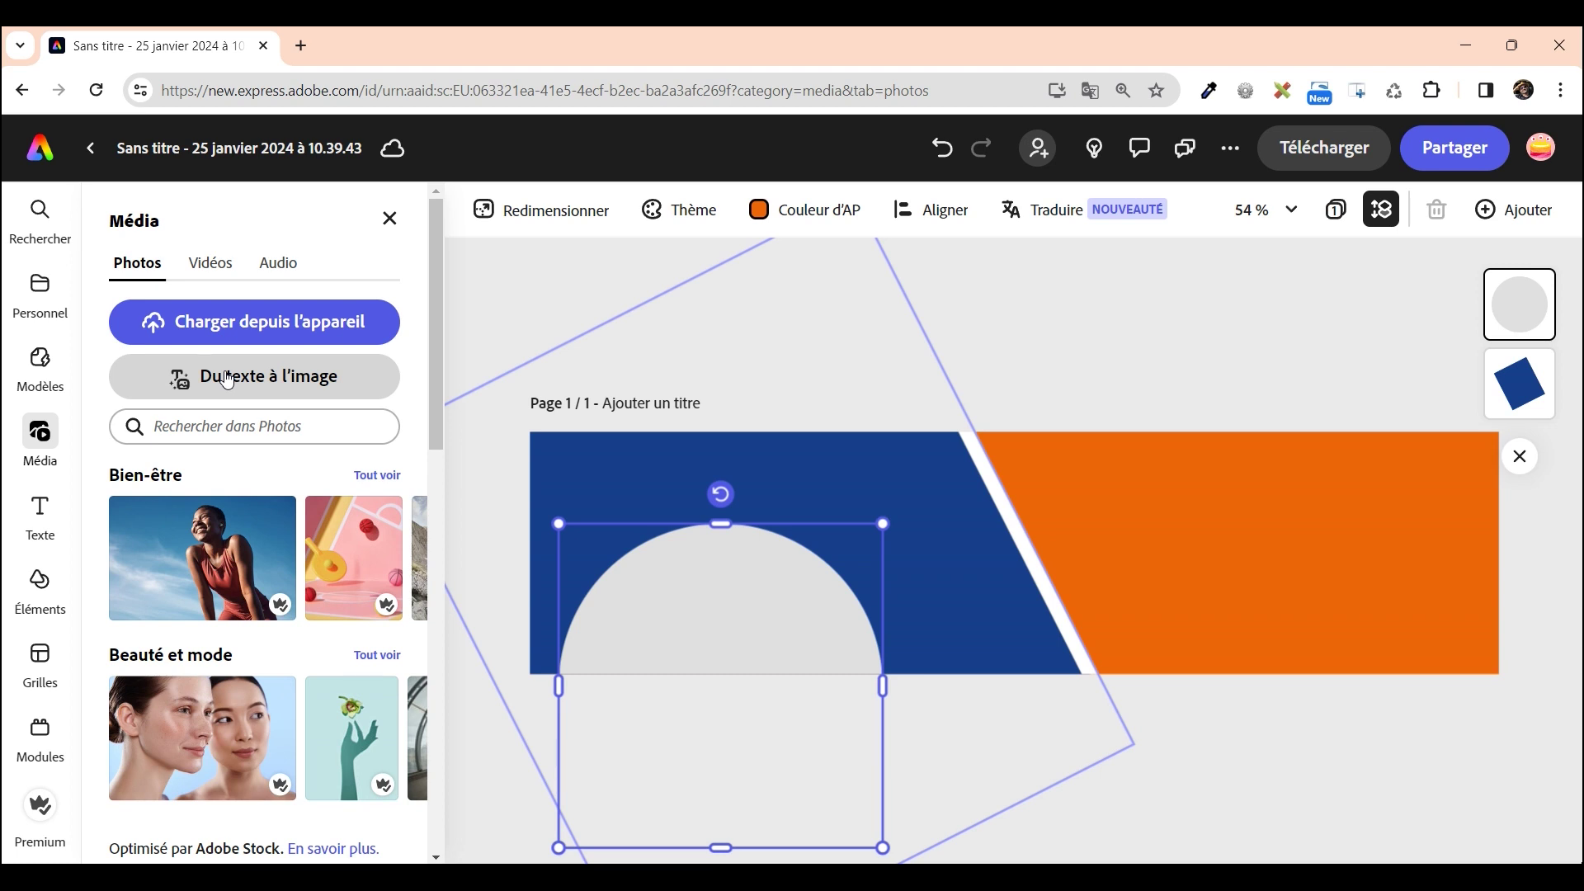
left_click(226, 378)
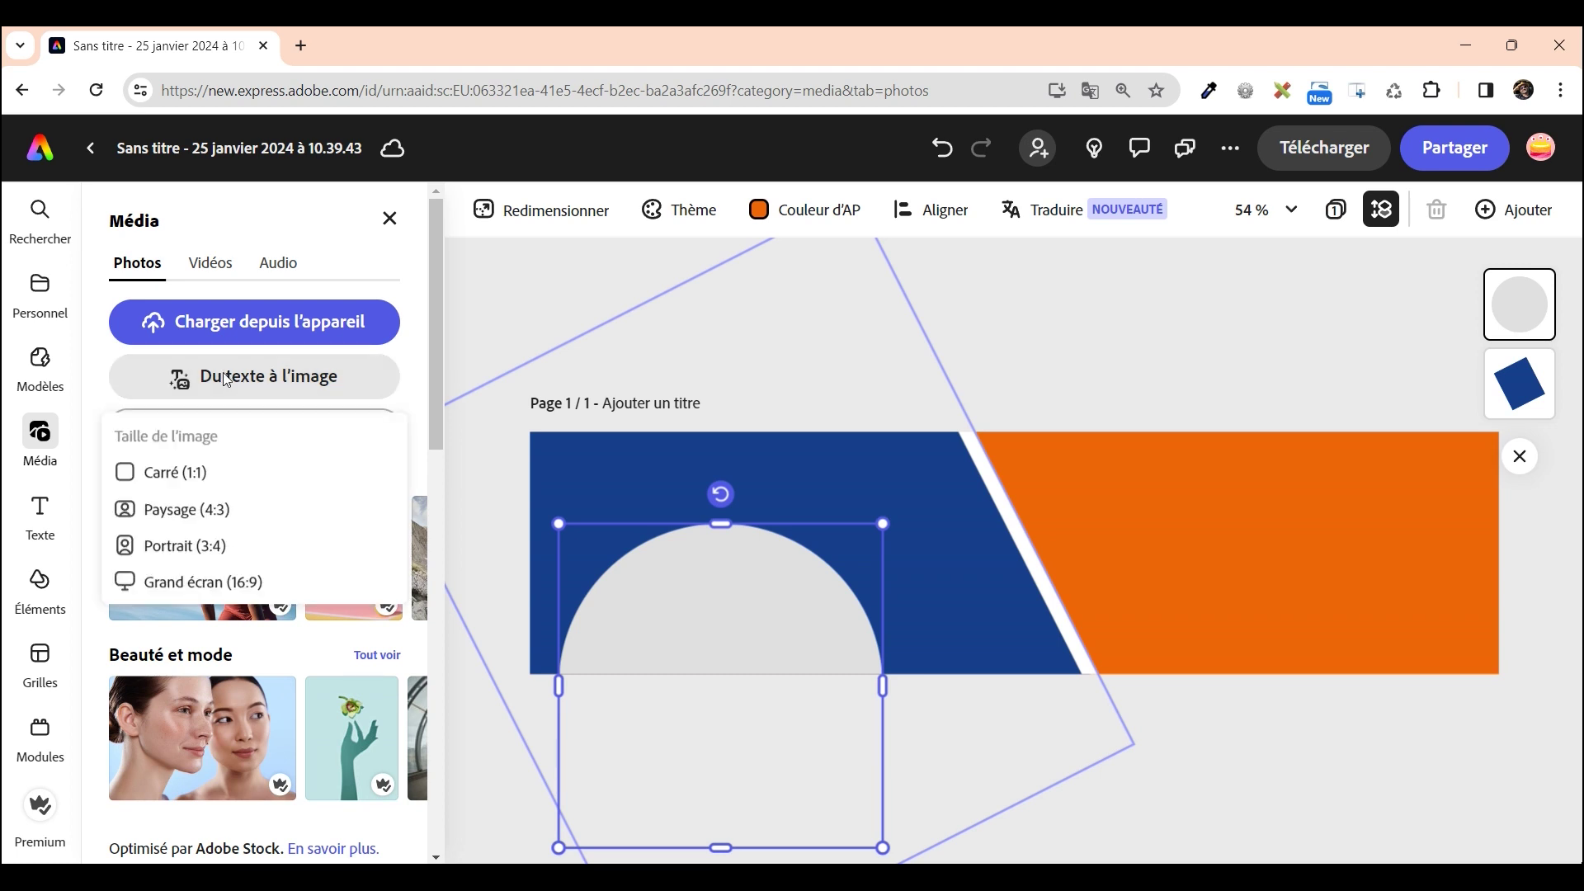
left_click(165, 473)
left_click(395, 516)
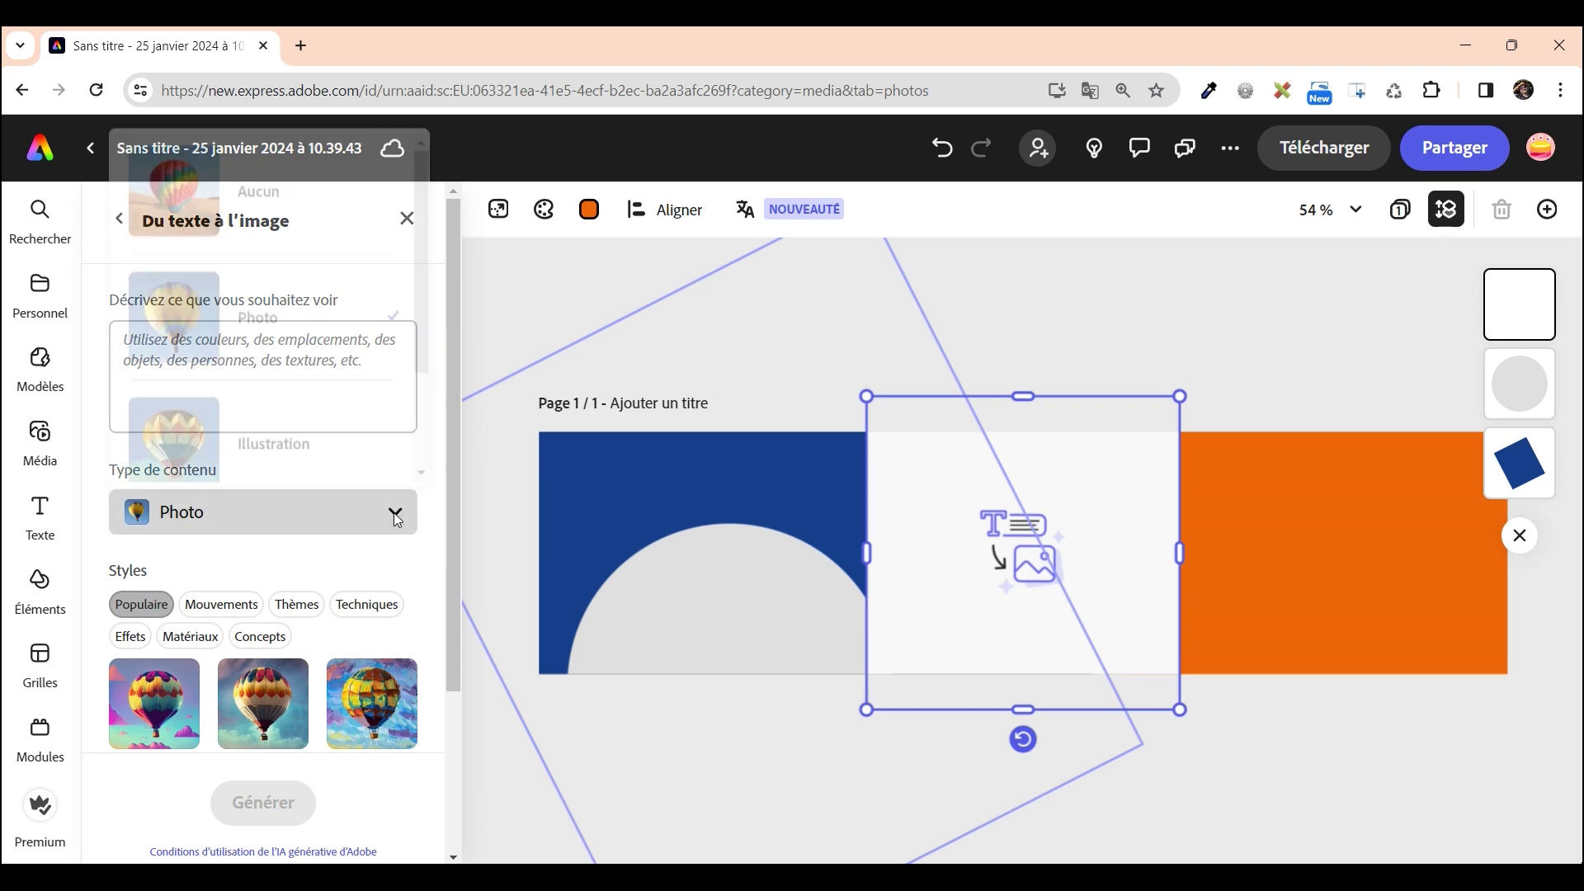
left_click(395, 517)
Generate the image from the prompt "Gros plan d'un jeune homme avec un casque de réalité virtuelle"
left_click(145, 340)
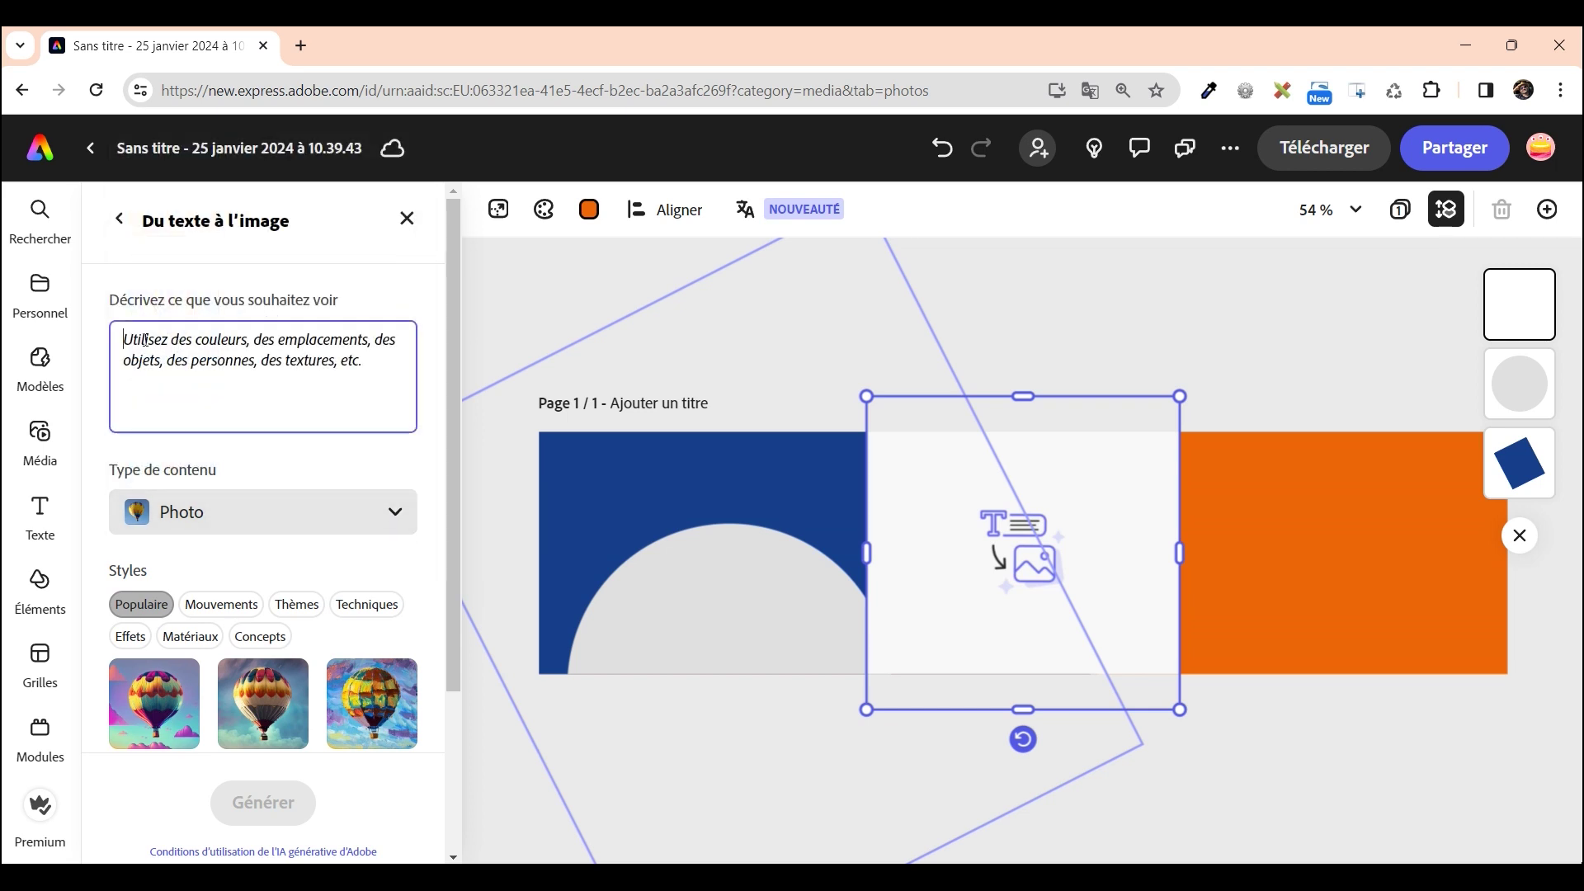
type("c")
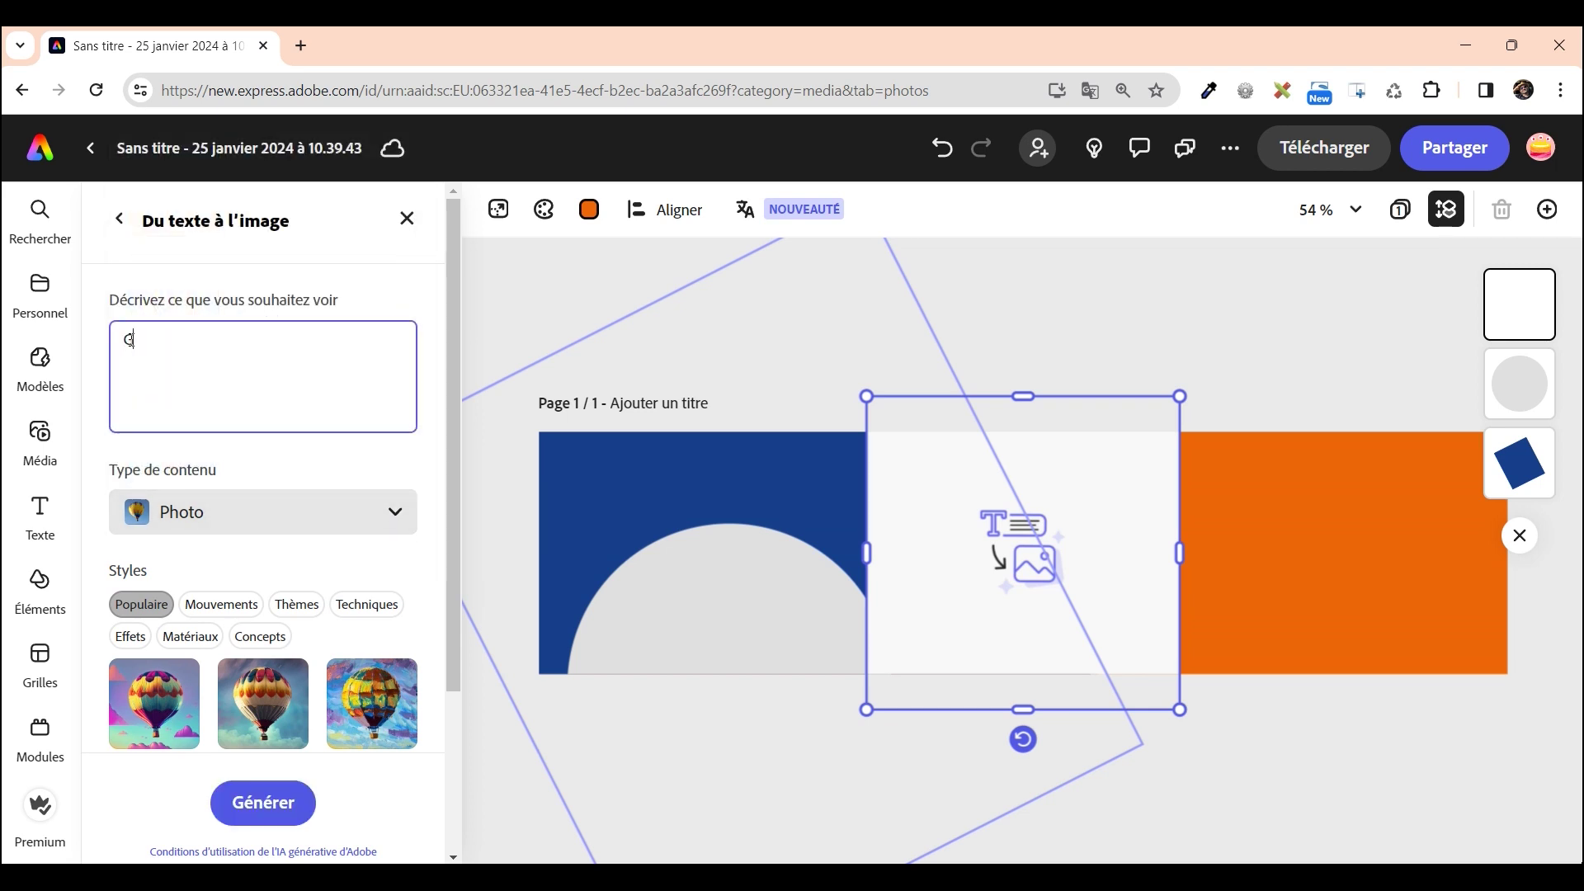
type("ros plan d'u")
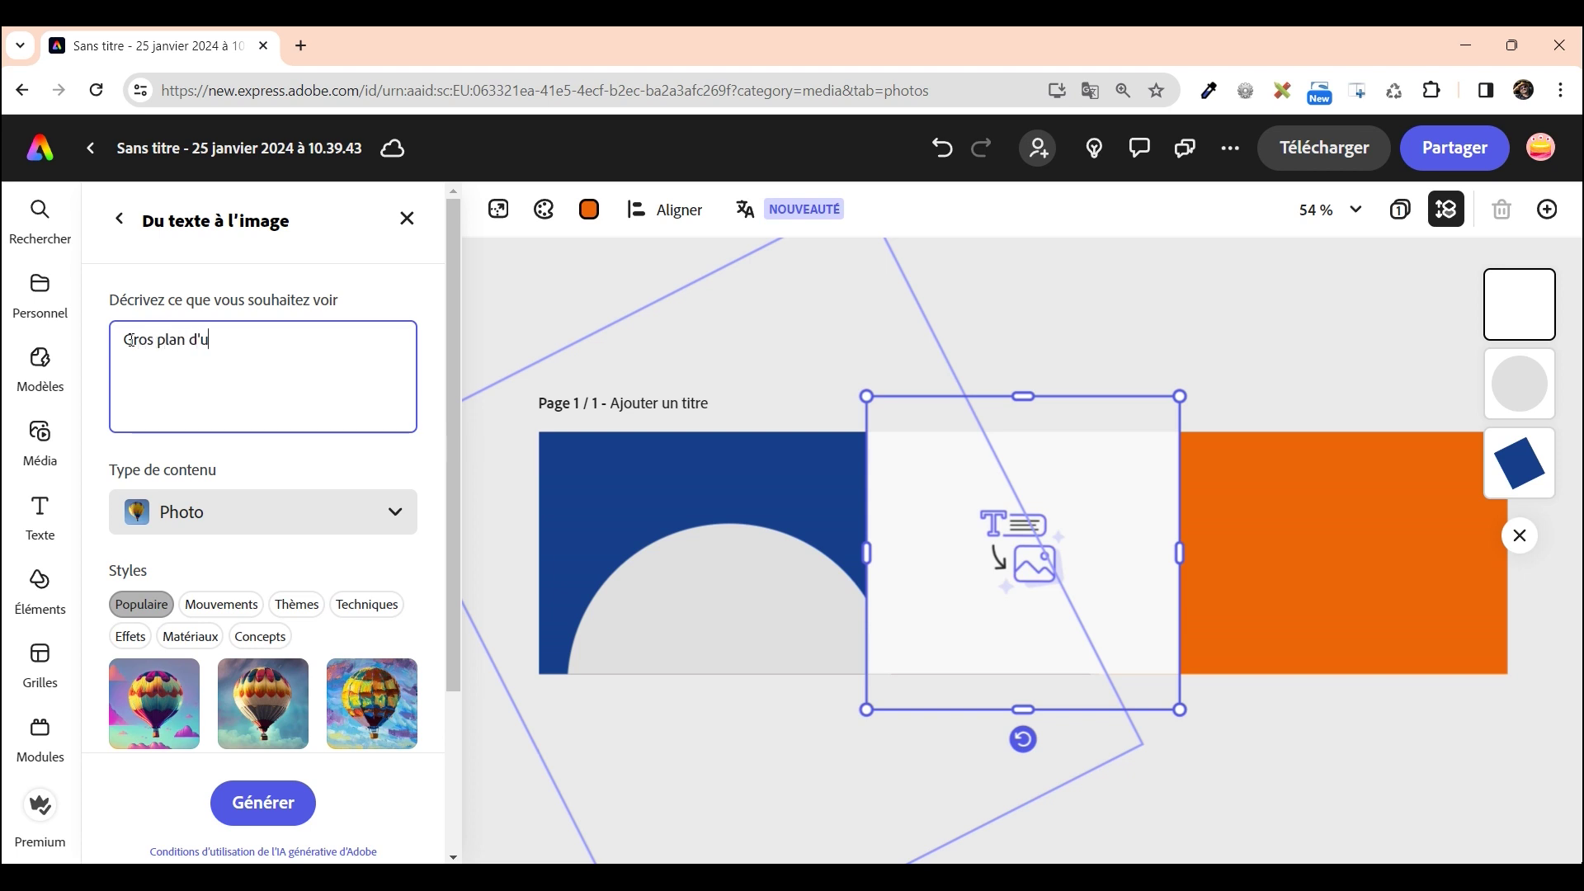
type("n jeune homme avec un")
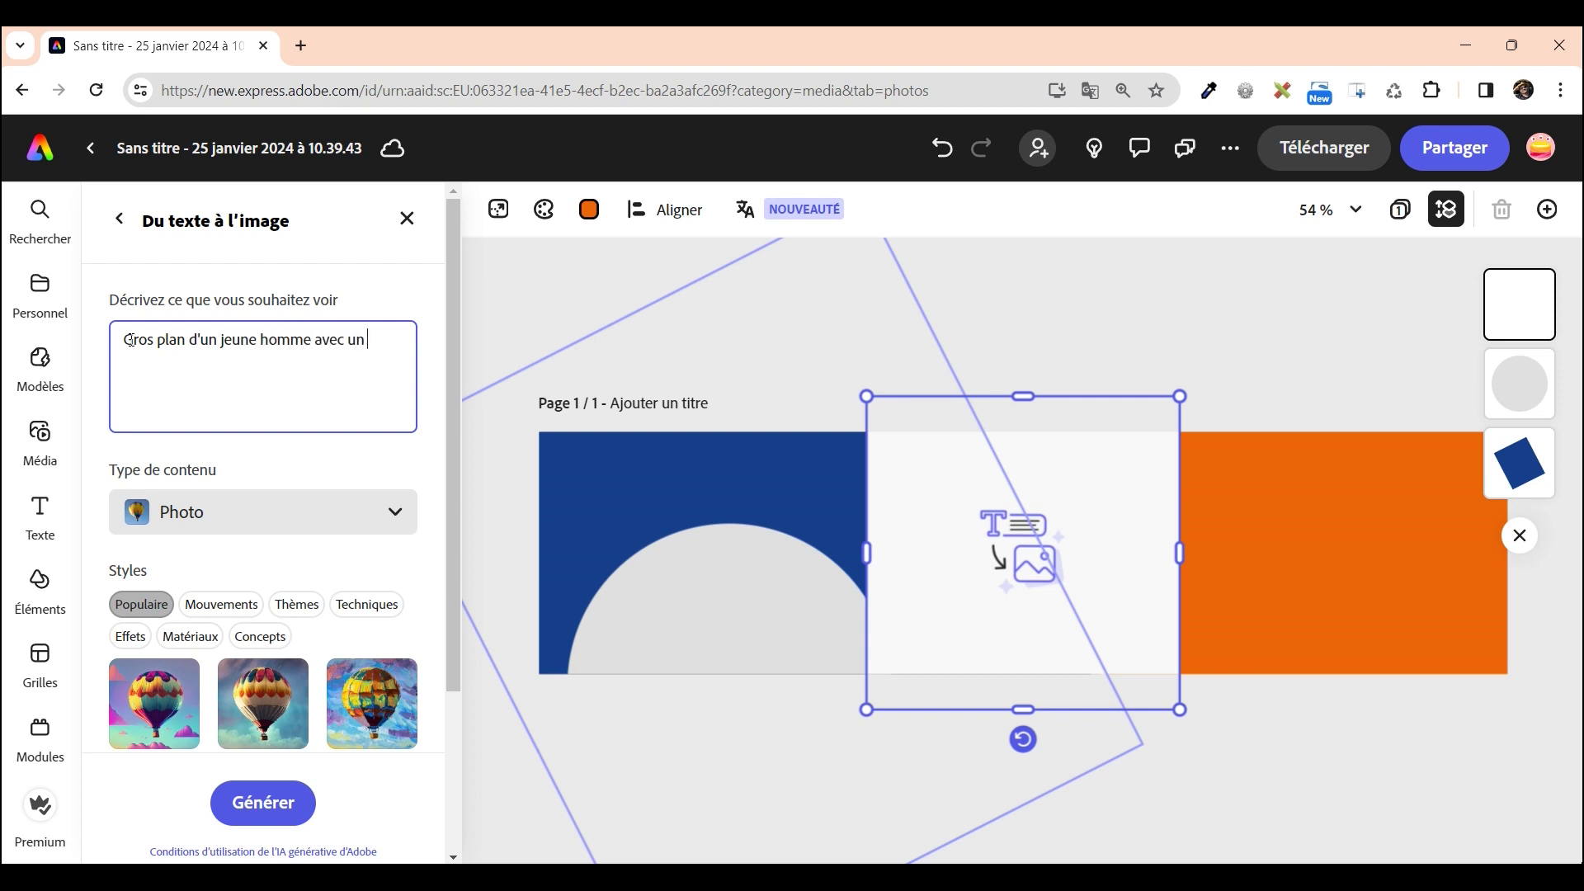
type("ue de réalité virtuelle")
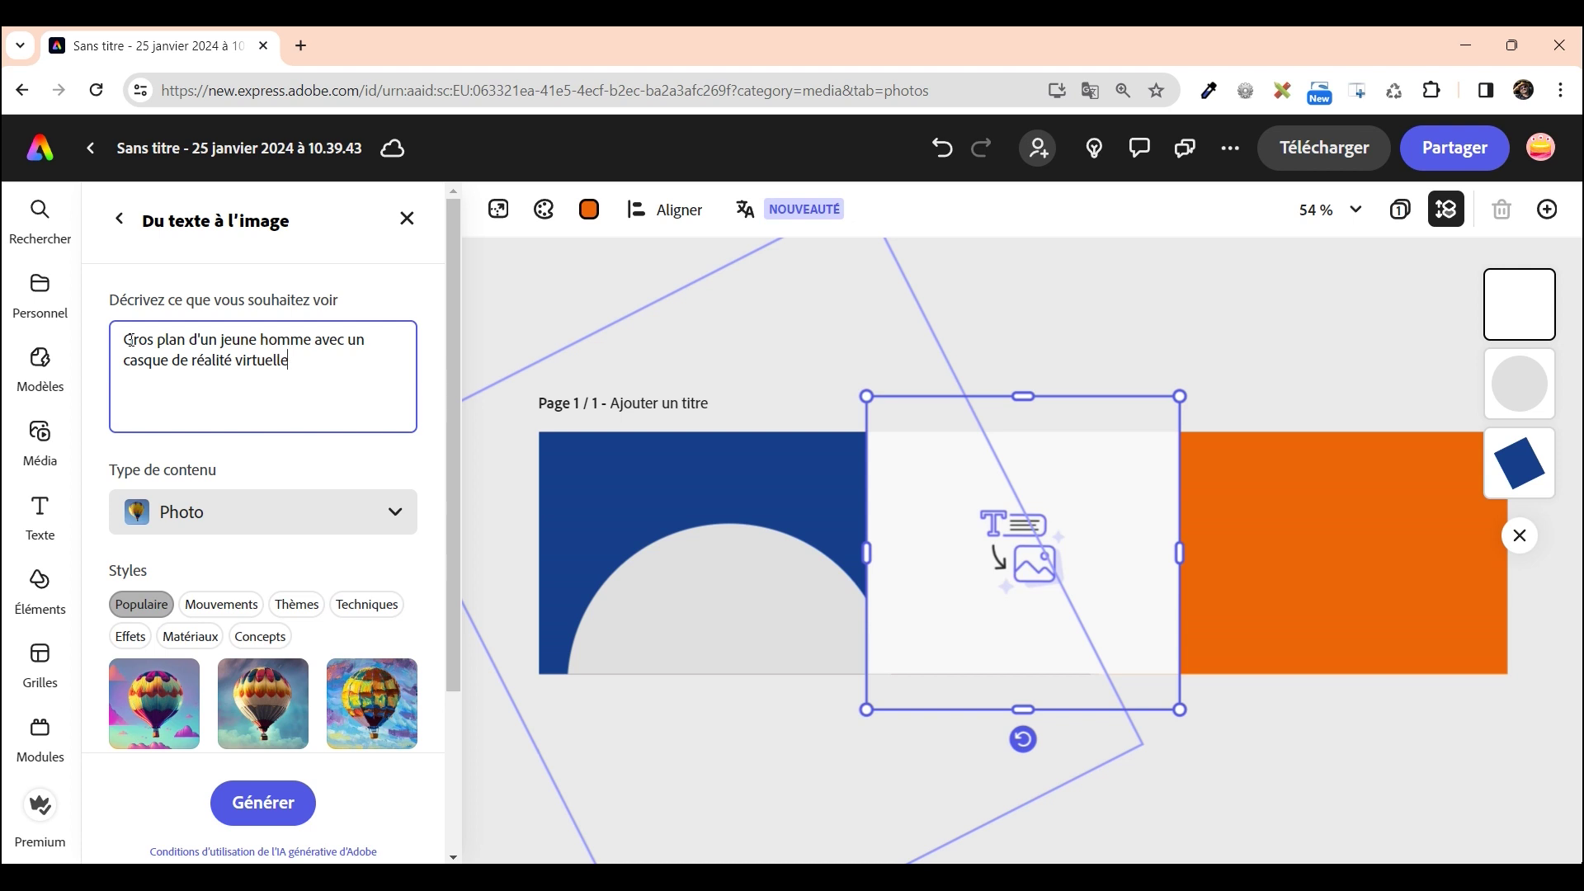
left_click(242, 802)
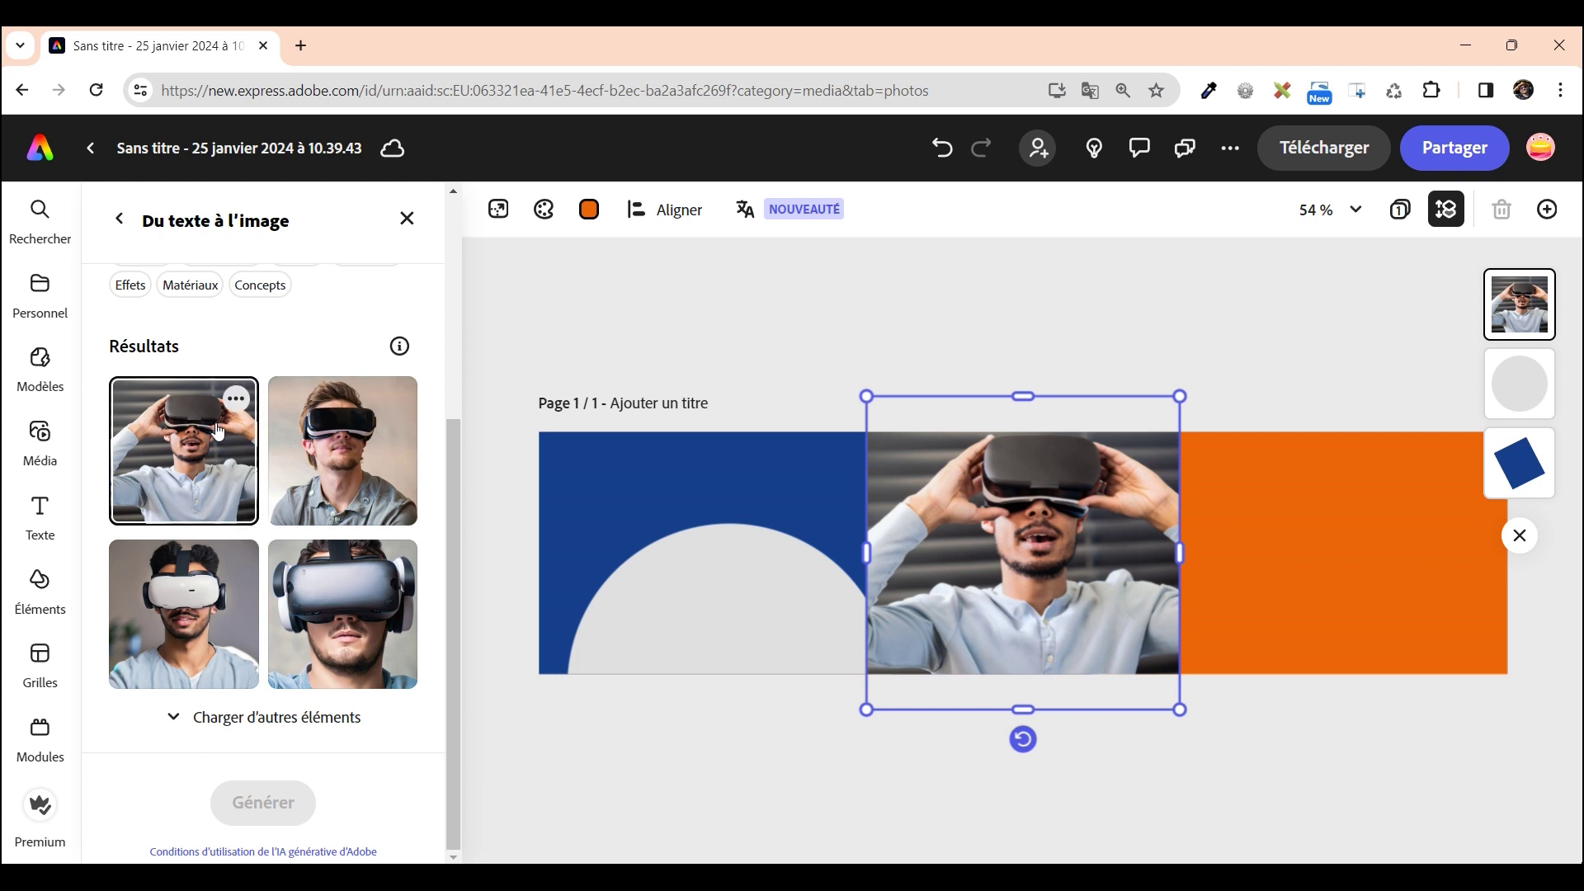
Choose the fourth generated image, the tight close-up with headset, shrink it slightly and move it partly past the cover's right edge
left_click(335, 627)
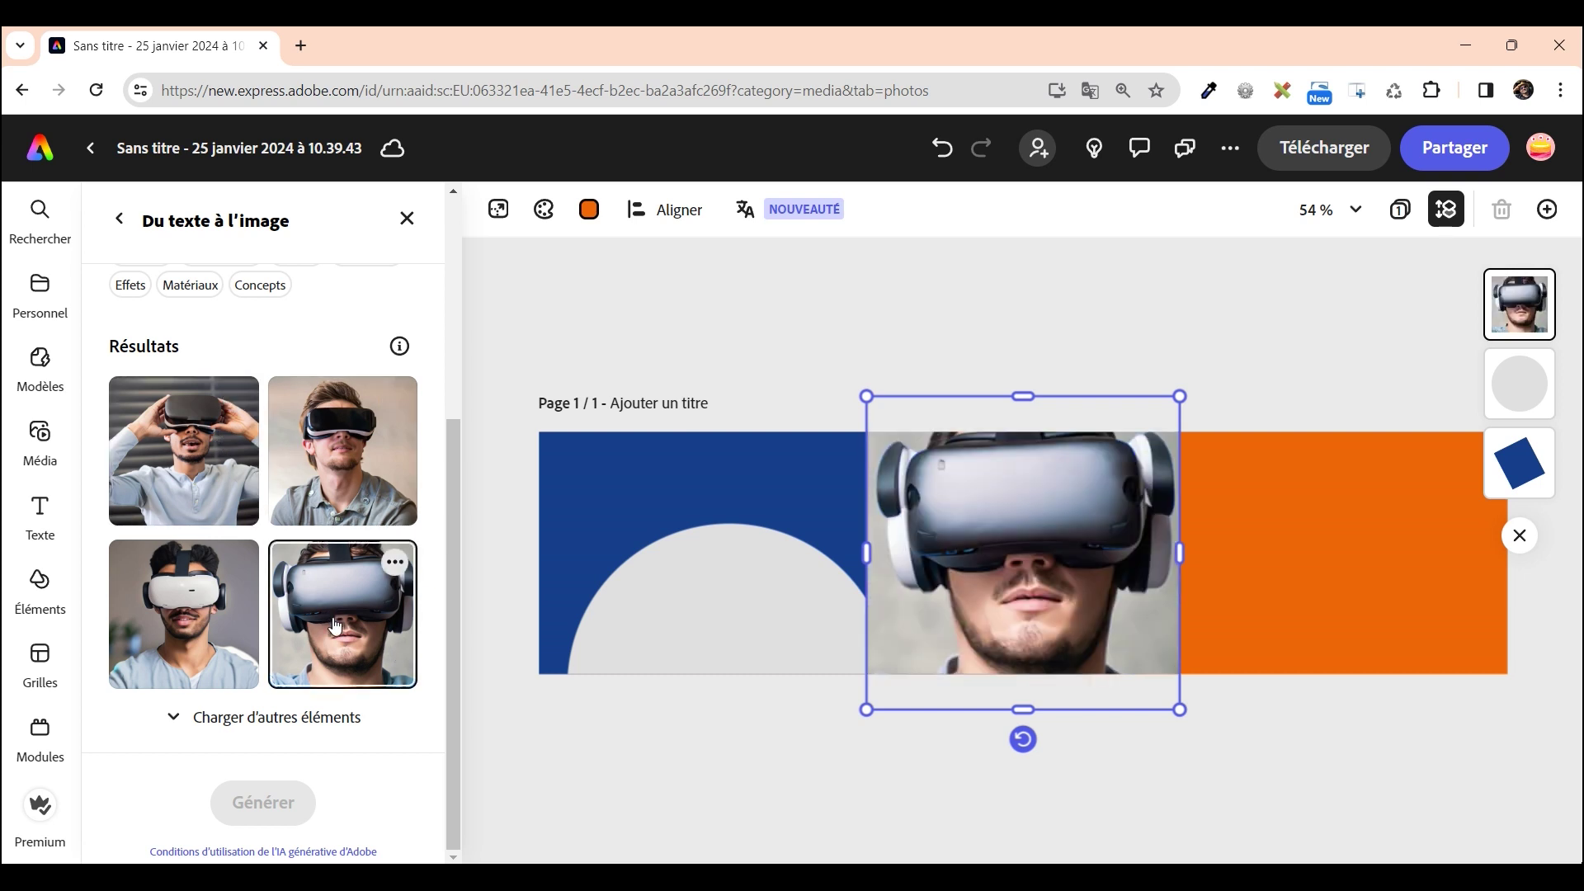
left_click_drag(866, 396, 891, 440)
left_click_drag(985, 511, 1413, 515)
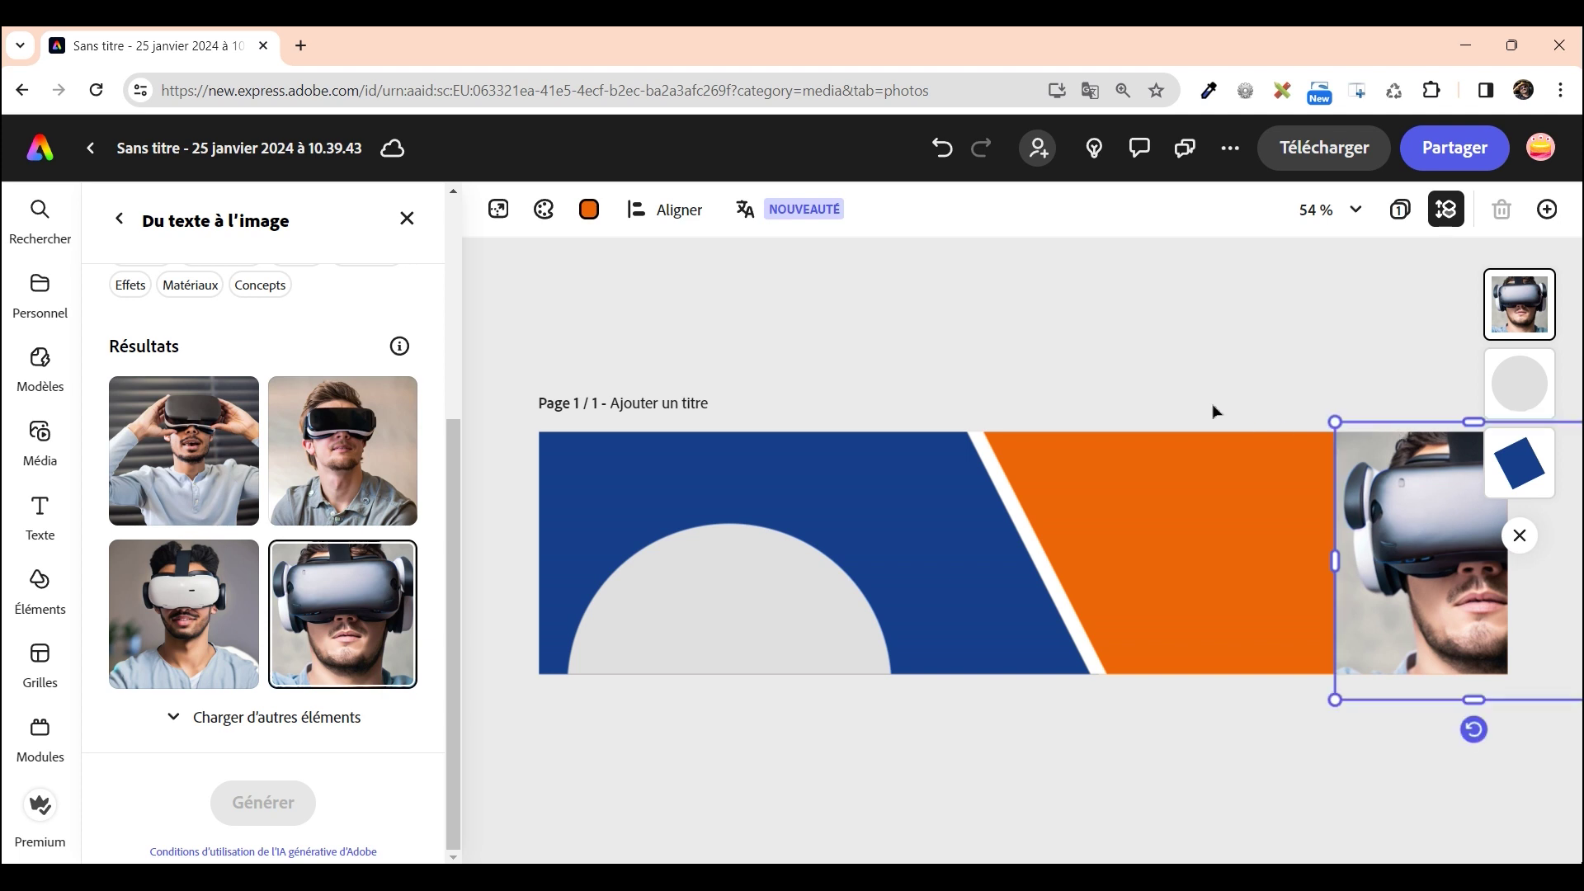
Remove the background of the headset image and lower it so its upper edge aligns with the top of the cover
left_click(1550, 371)
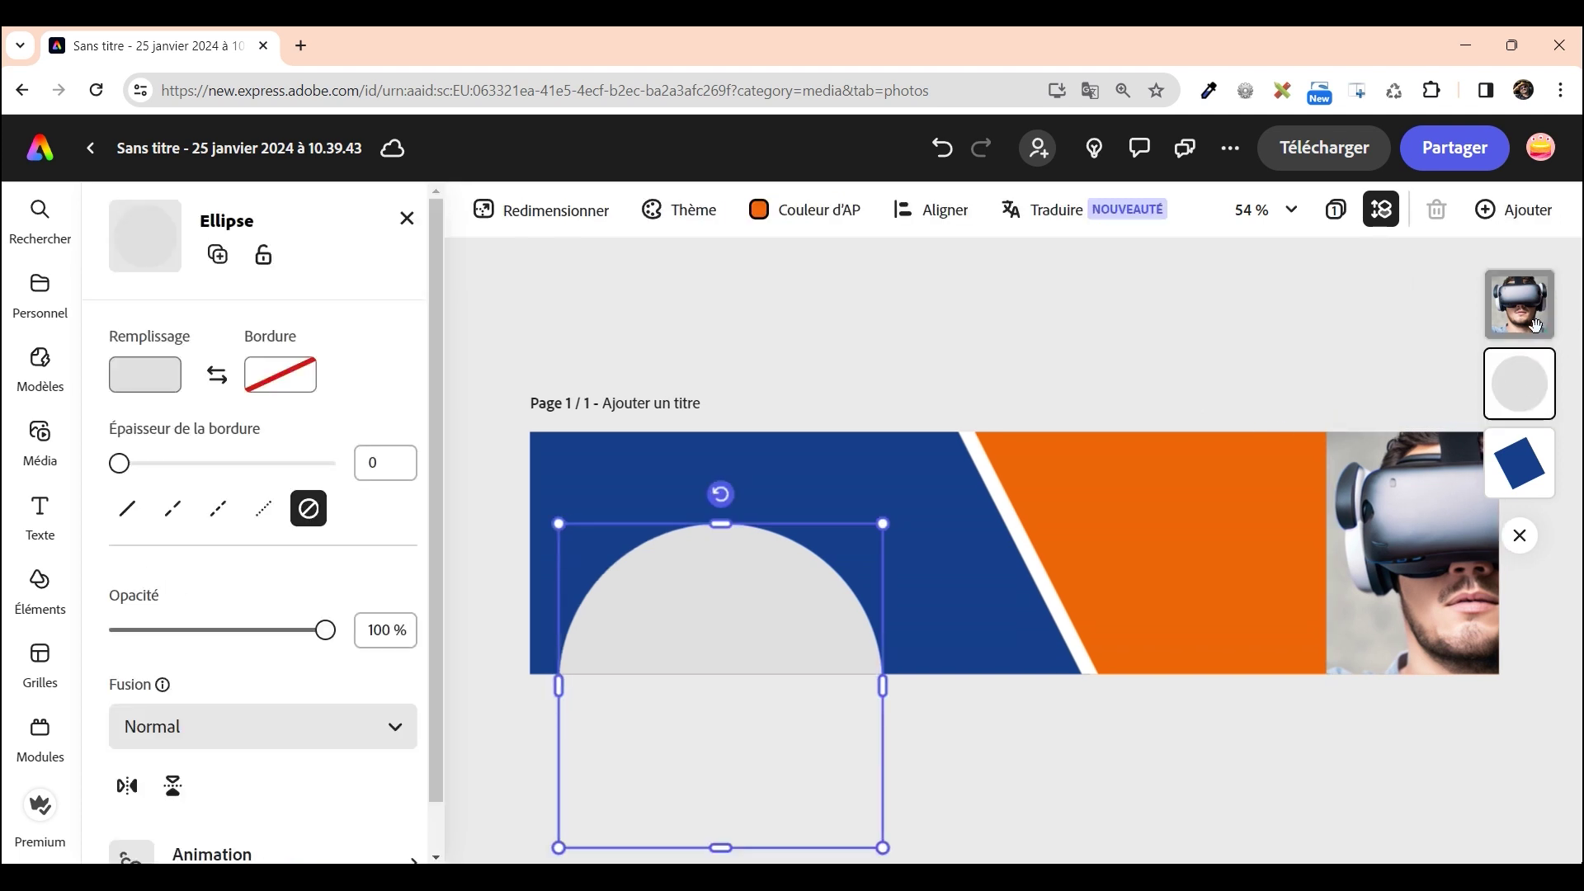
left_click(1522, 312)
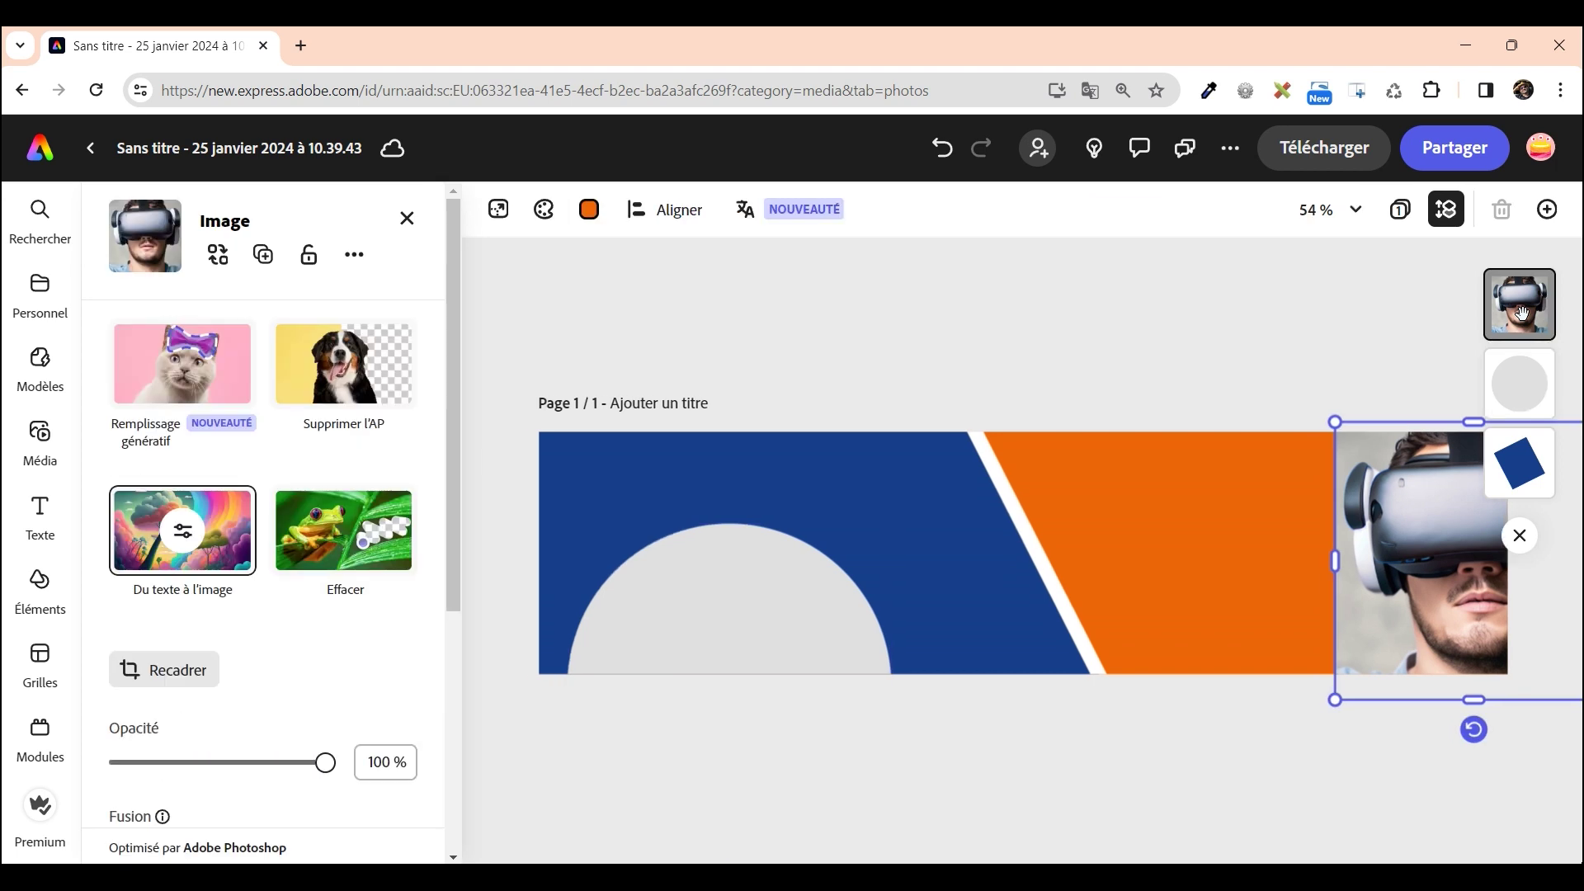
left_click(354, 368)
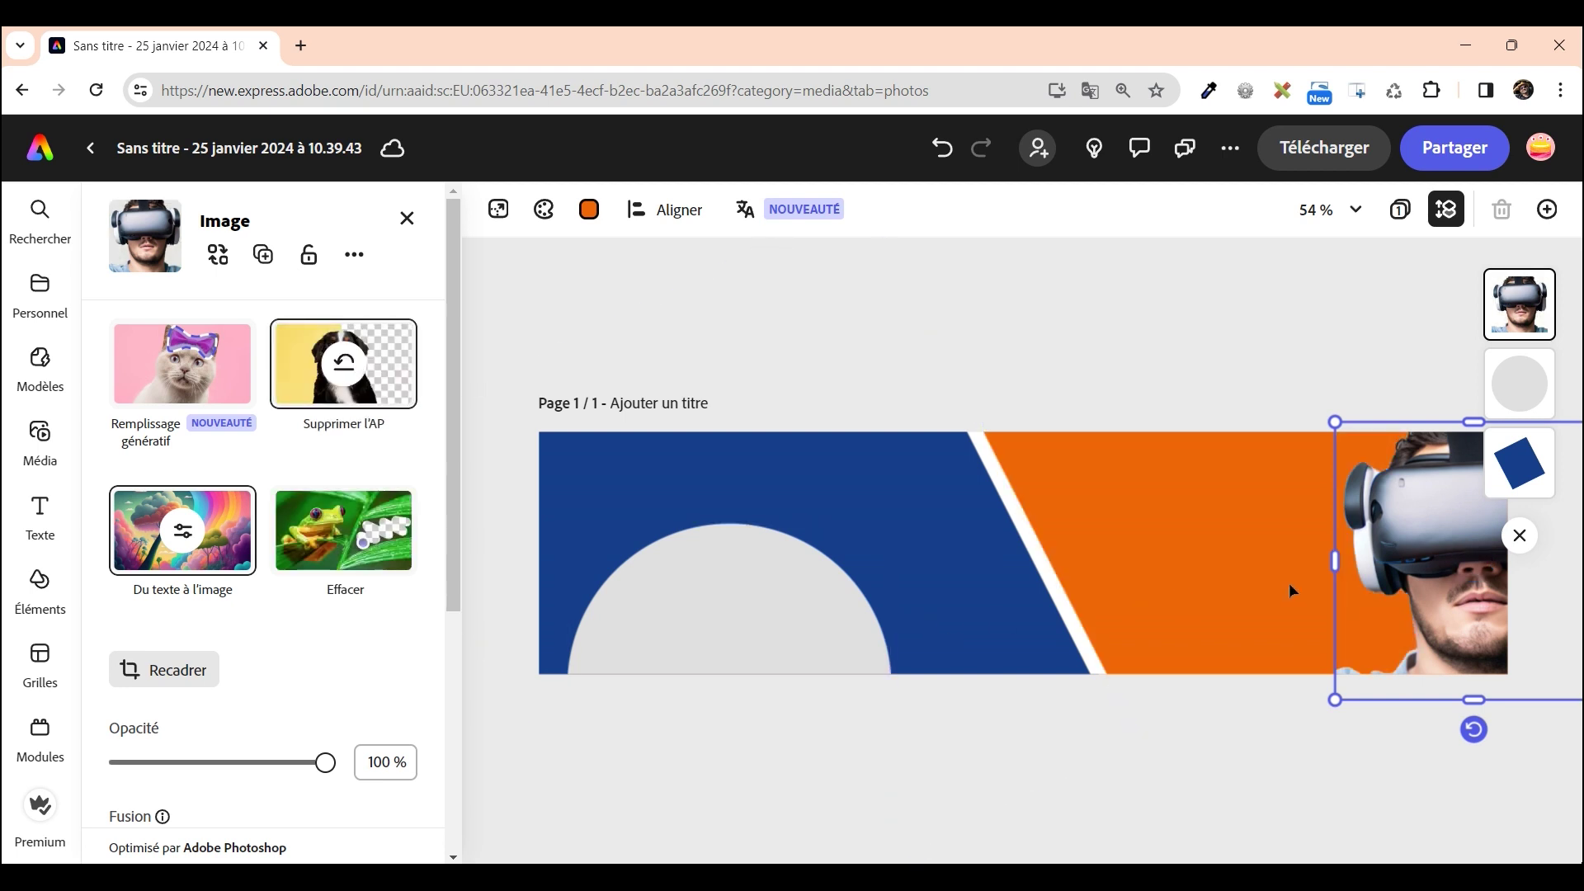
left_click_drag(1397, 557, 1395, 556)
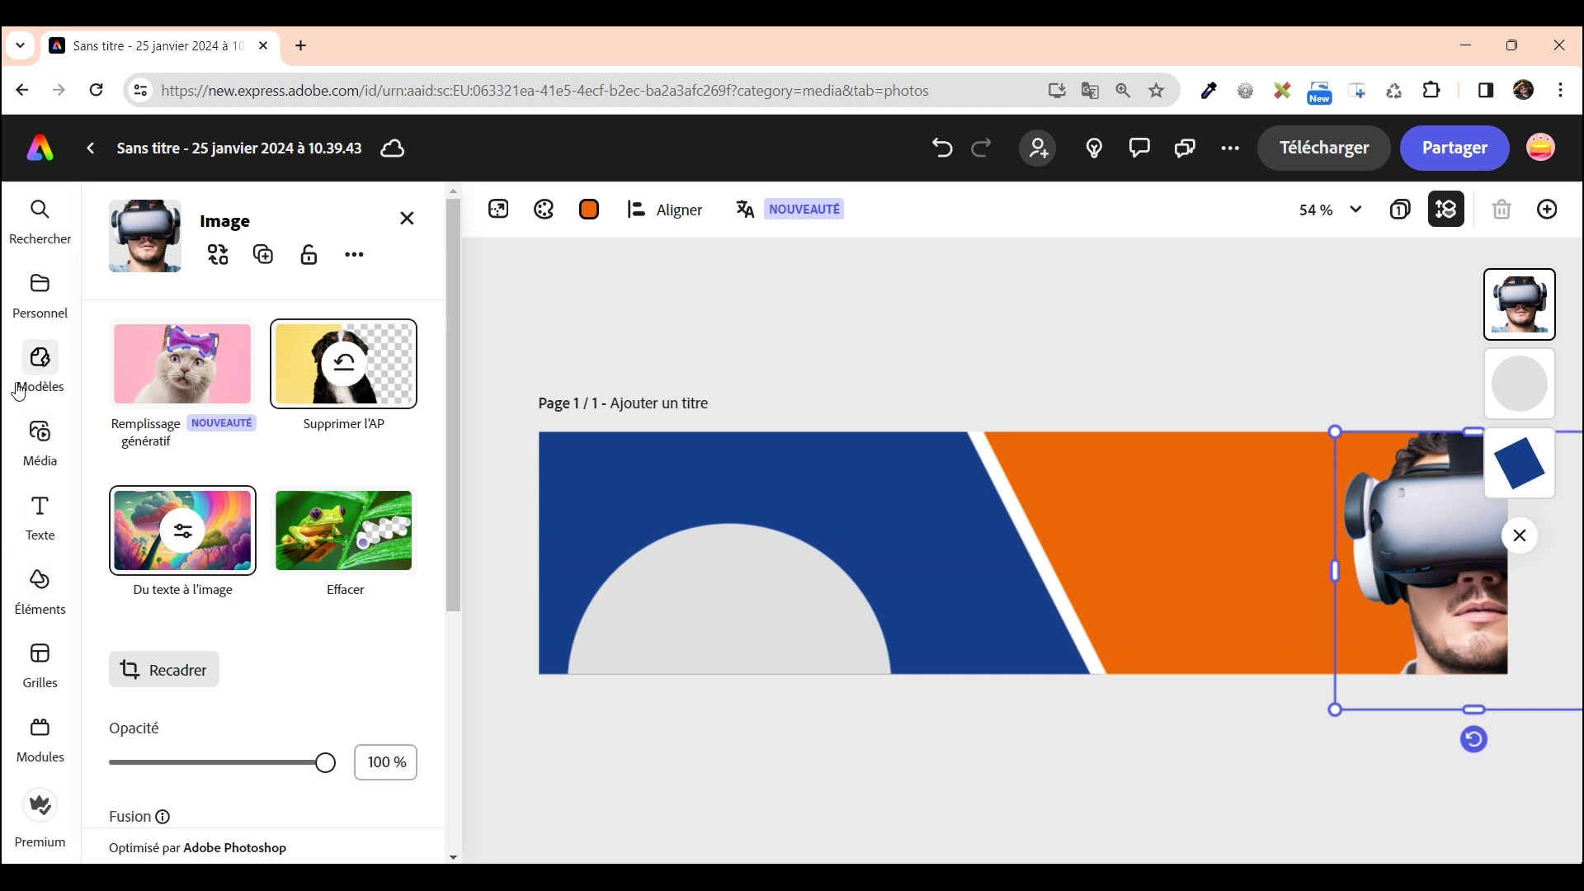
Search the icon library for "website" and add the globe icon with the WWW band to the cover
left_click(40, 582)
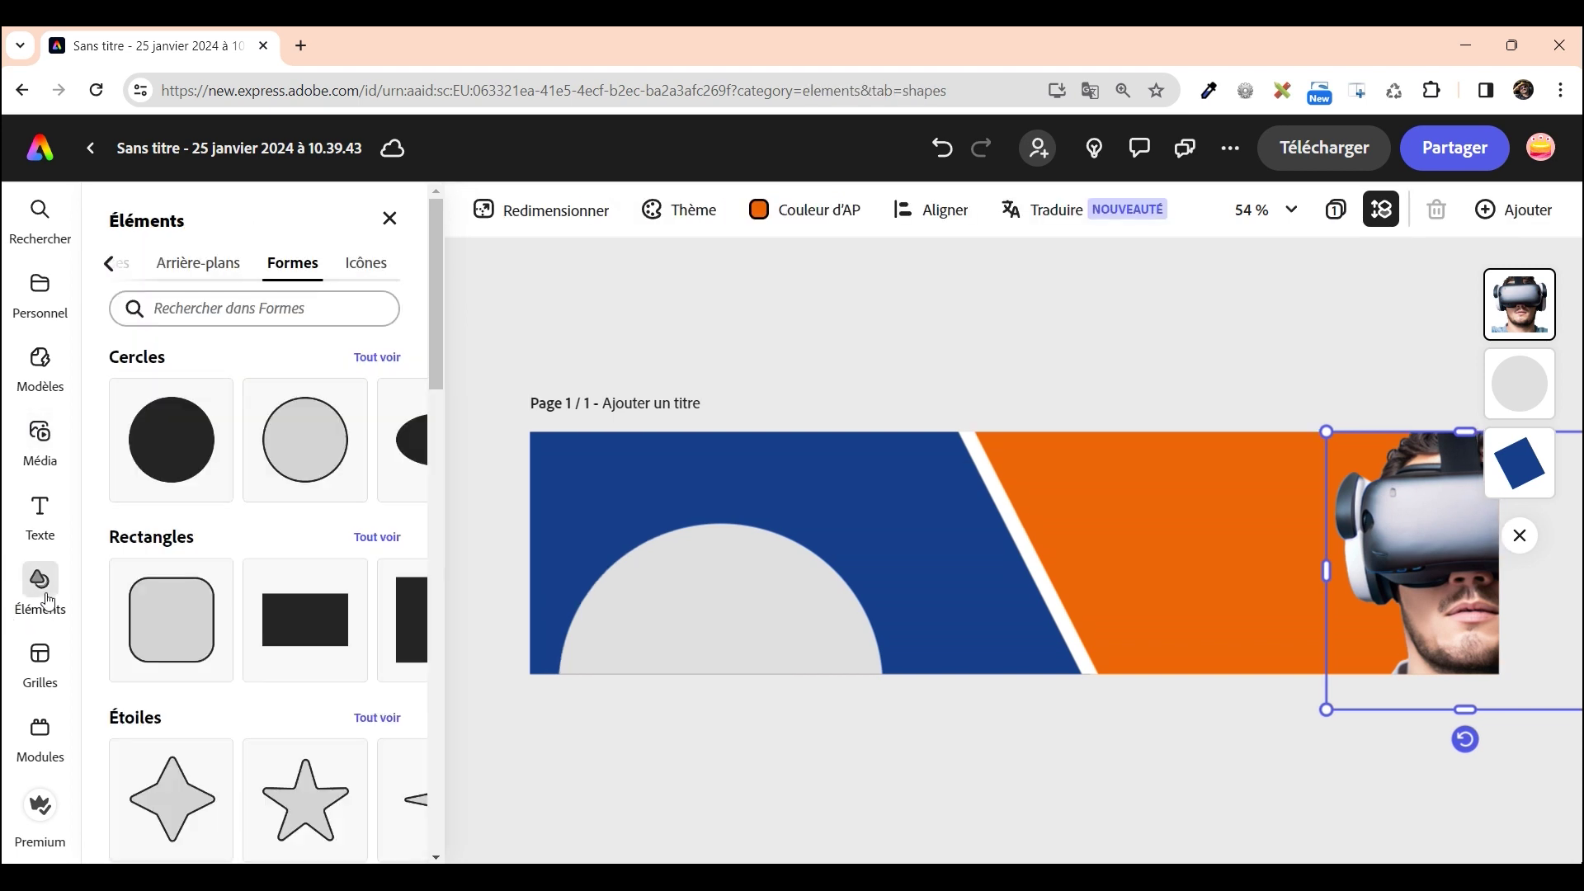
left_click(364, 262)
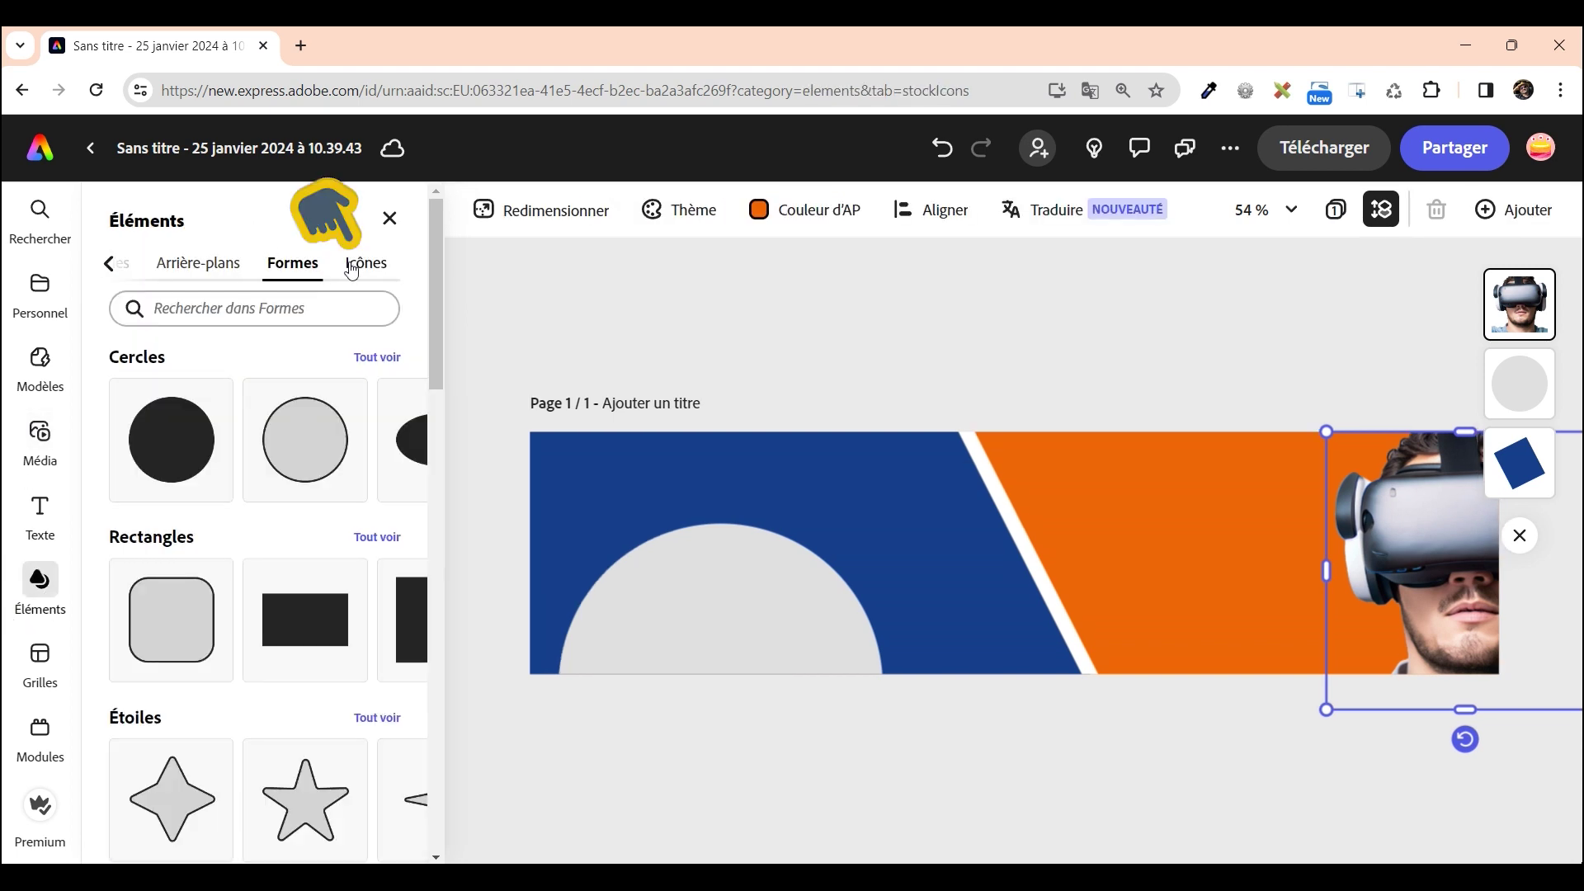
left_click(154, 307)
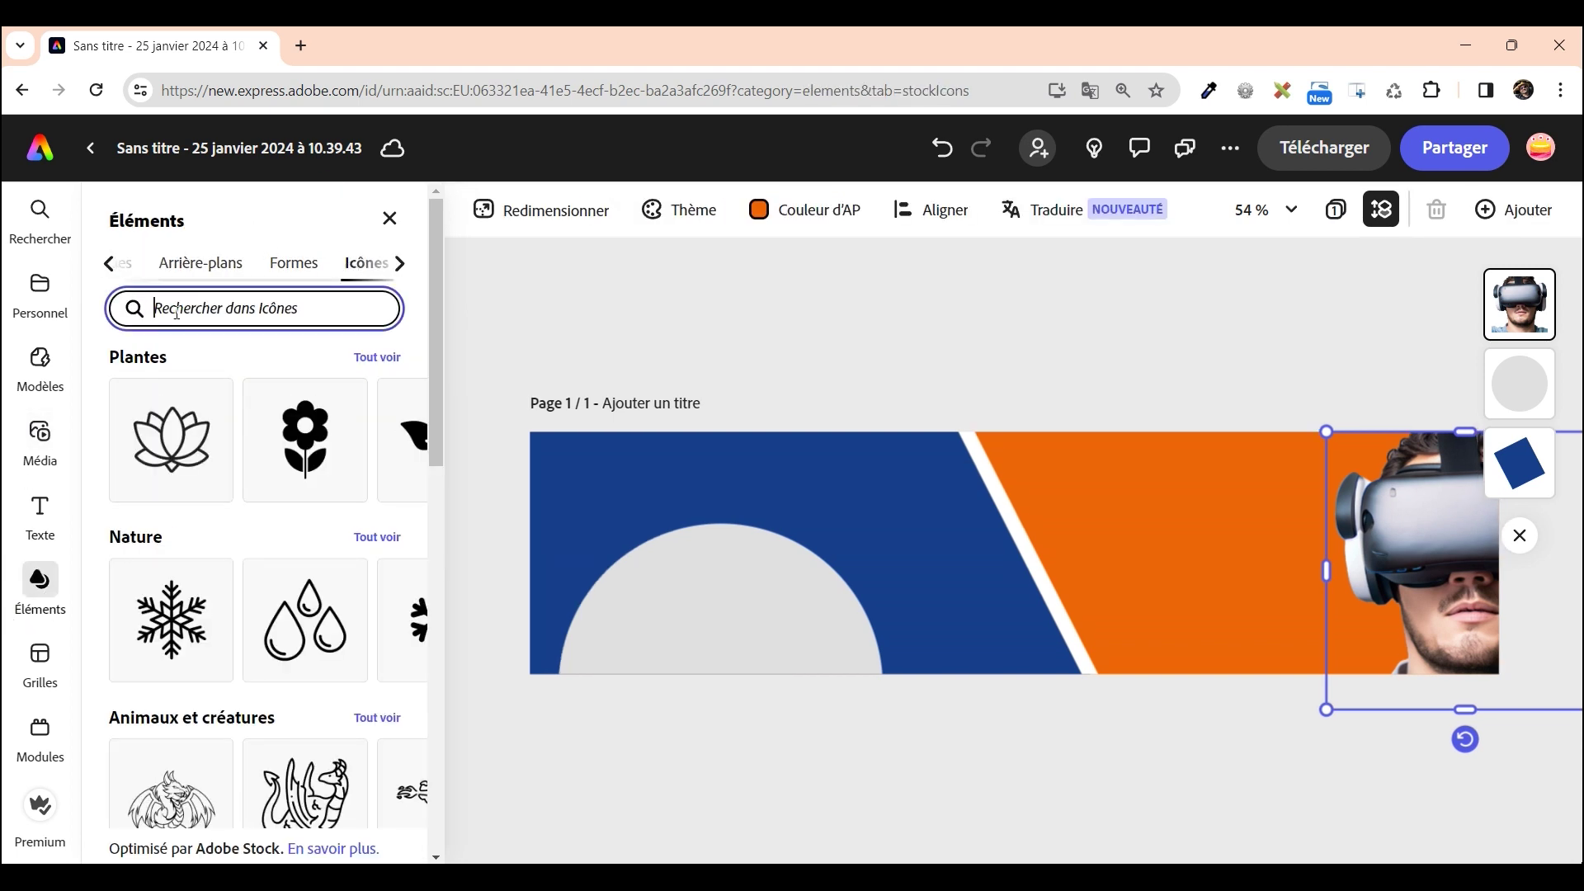
type("website")
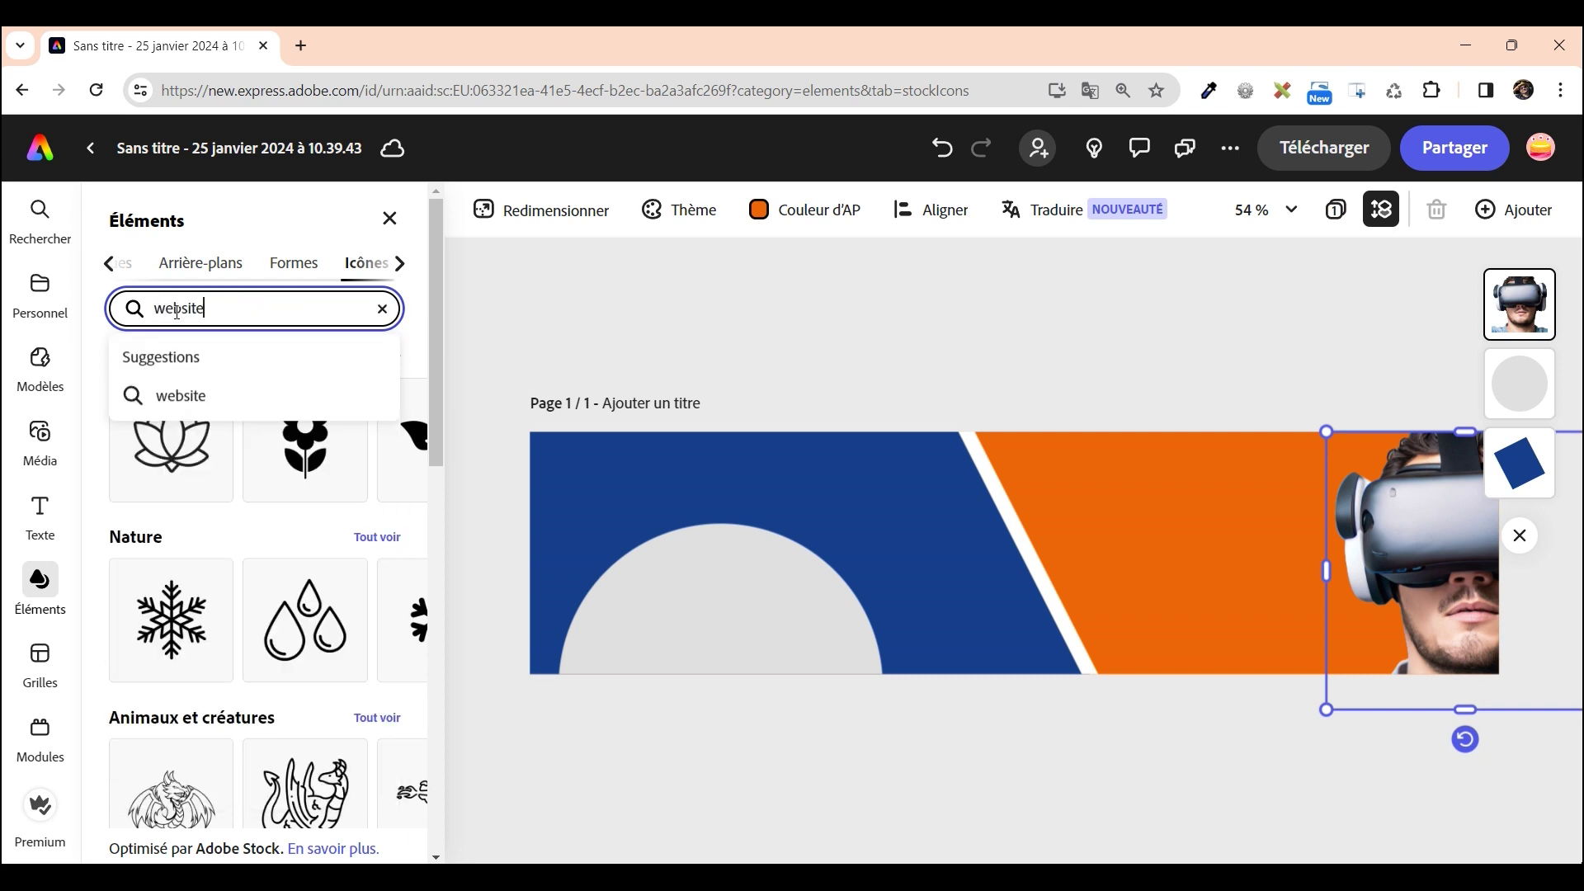
key("Return")
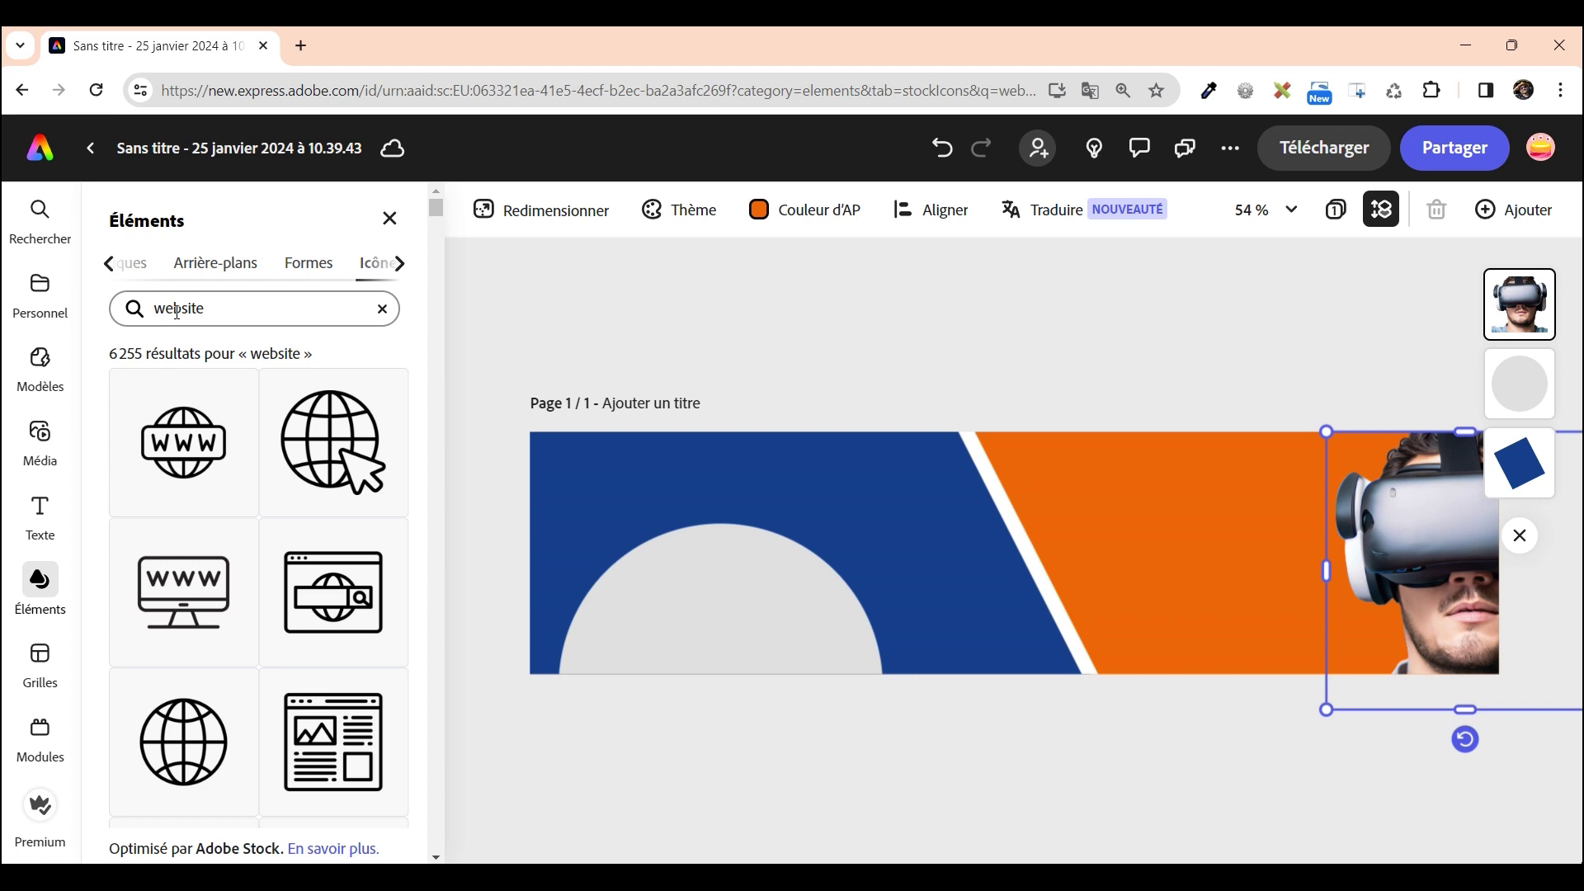
left_click(185, 450)
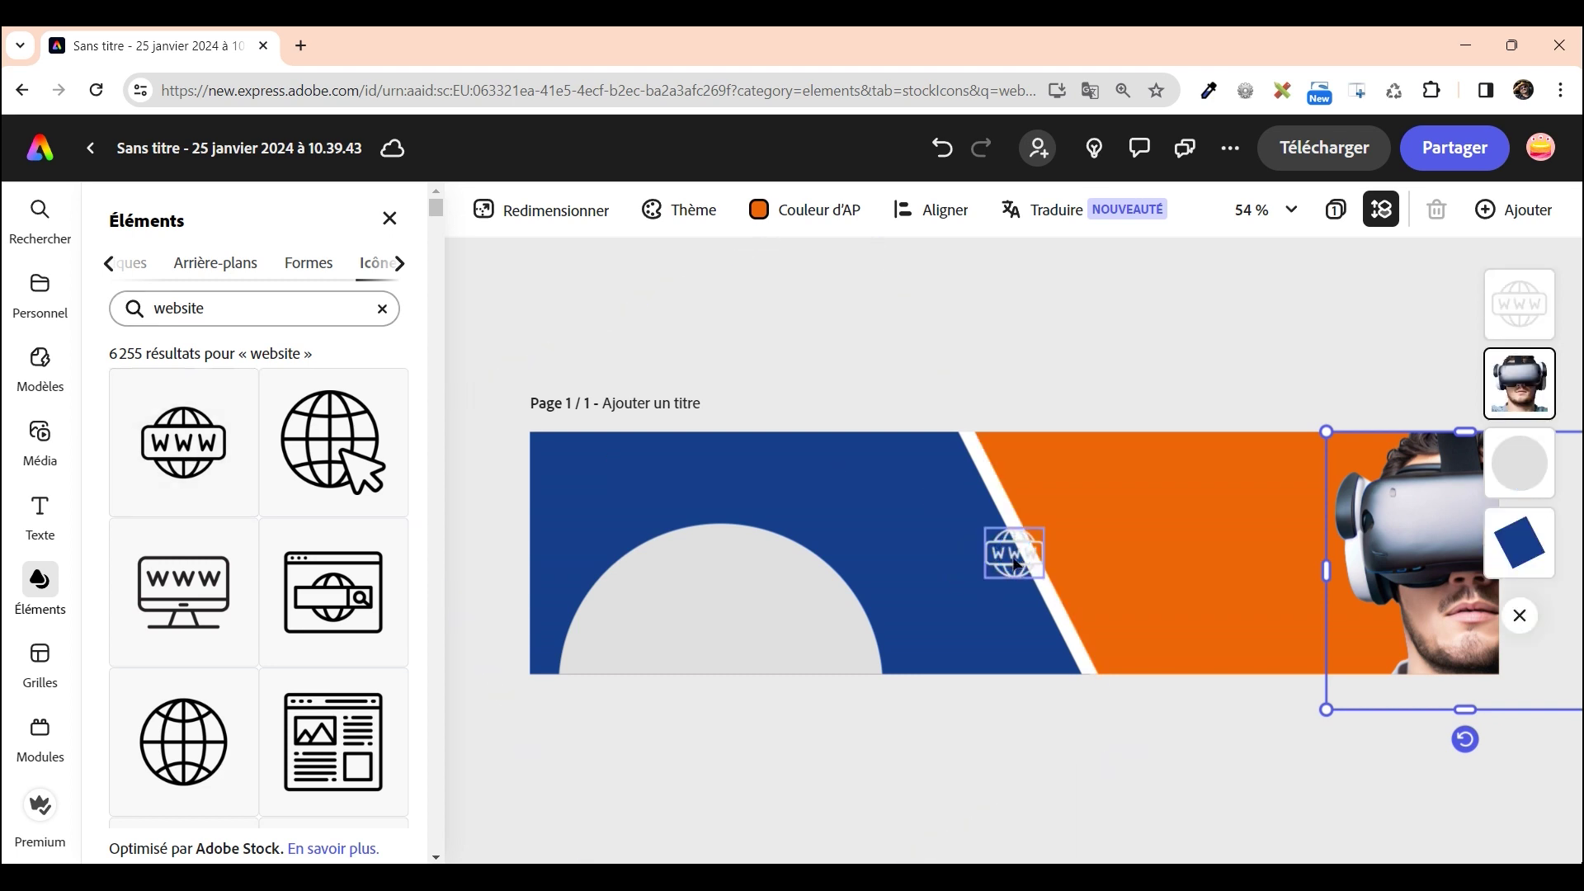
Enlarge the WWW icon on the orange area, shift the blue shape slightly left, and move the icon closer to the white stripe
left_click_drag(1016, 564, 1089, 521)
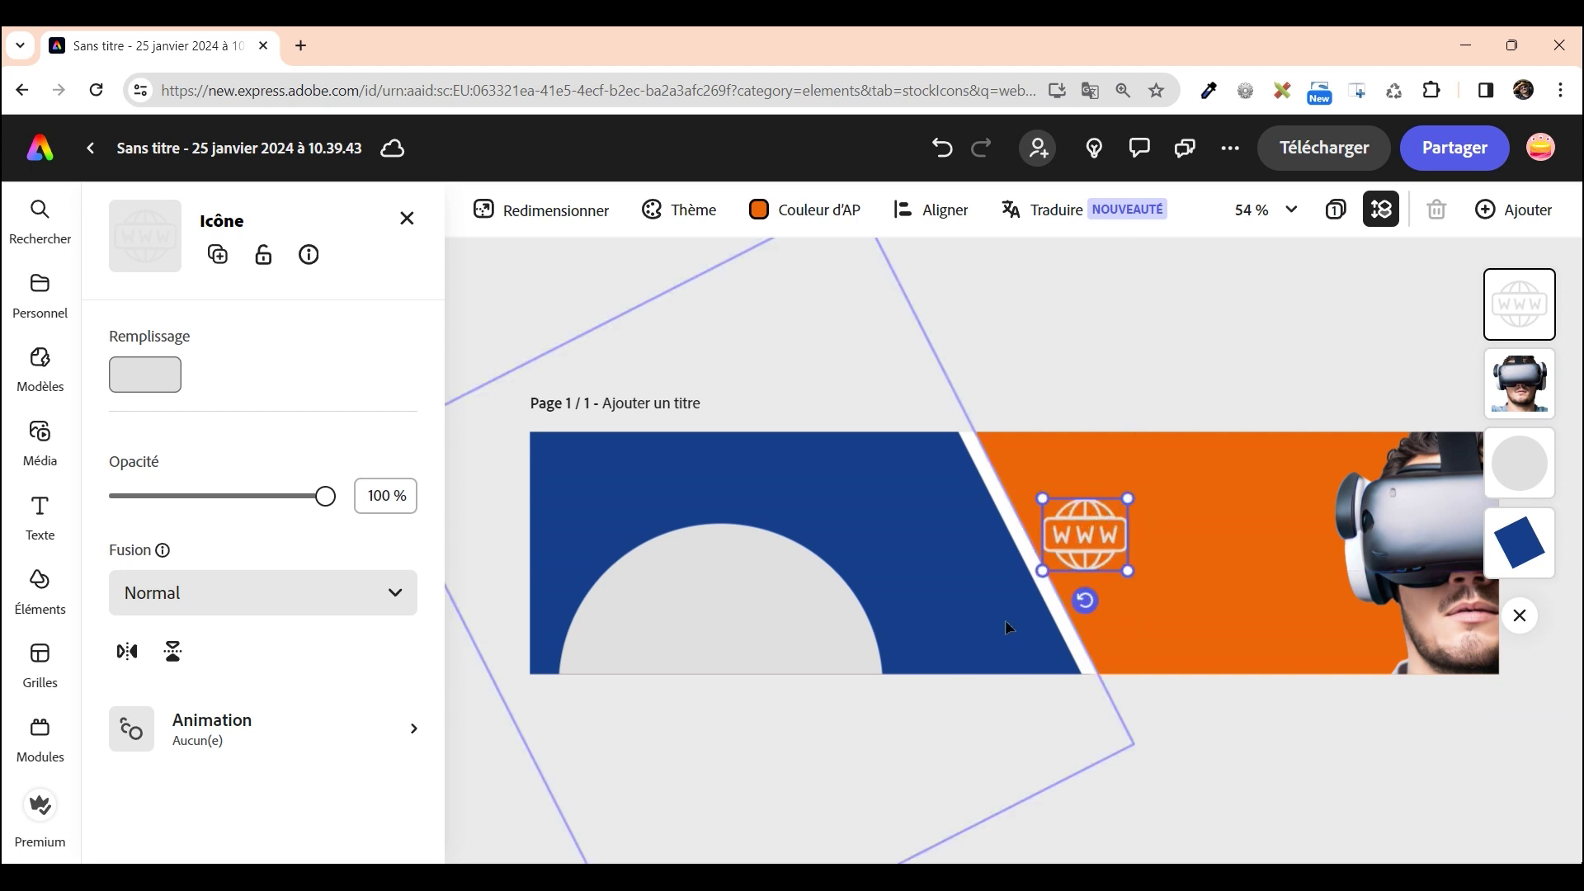
left_click_drag(1010, 628, 983, 612)
mouse_move(1072, 542)
left_mouse_down()
mouse_move(1033, 541)
mouse_move(1054, 542)
left_mouse_up()
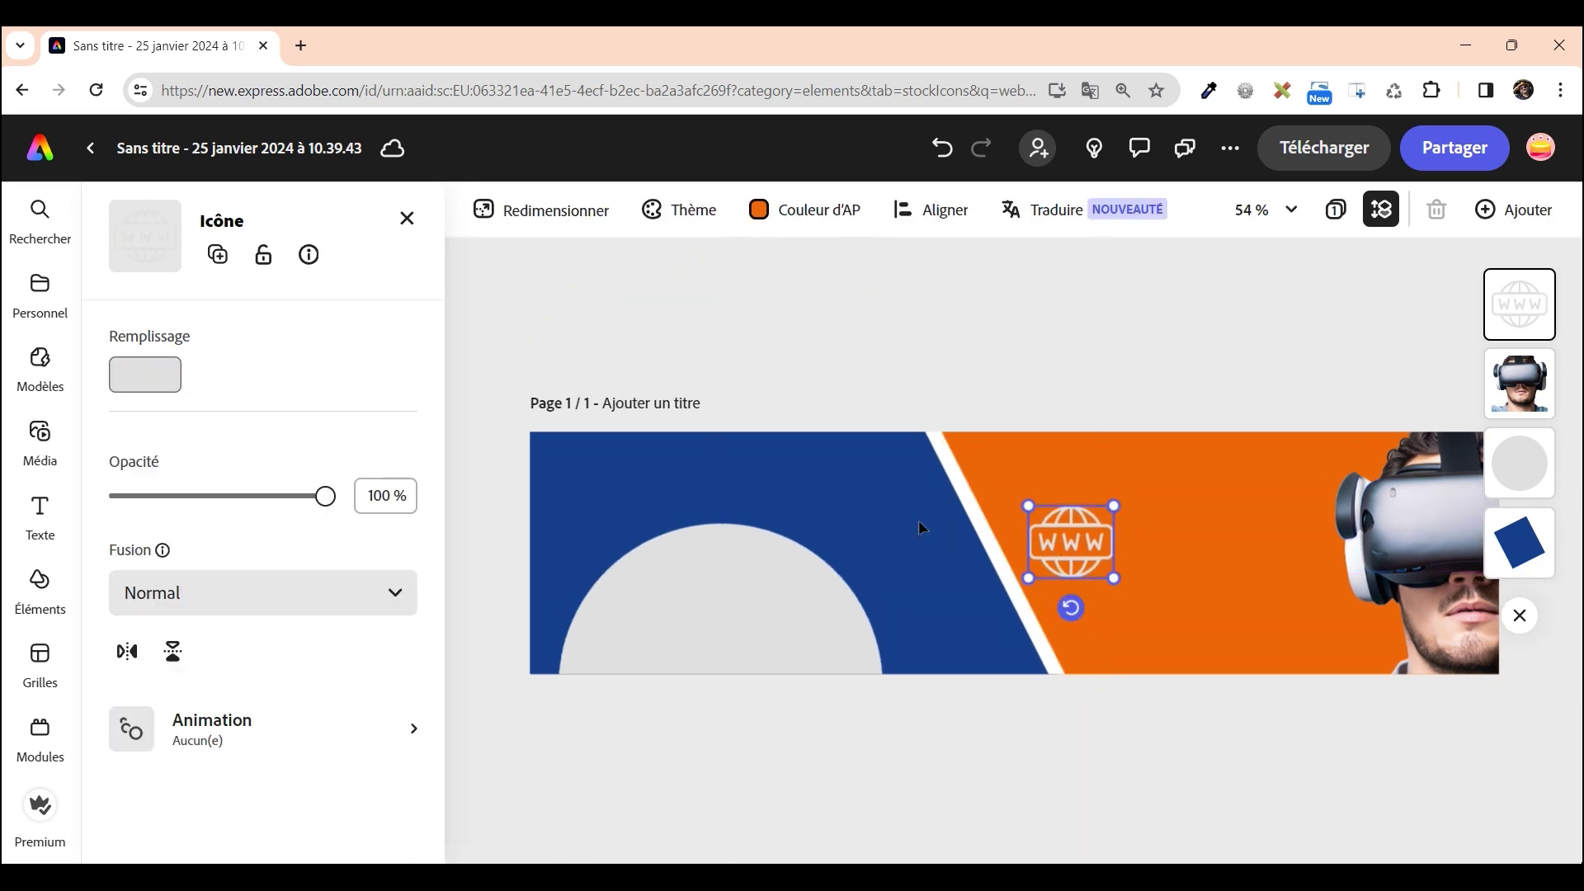
Fill the WWW icon with white, then shrink it slightly and place it just right of the white diagonal stripe
left_click(148, 377)
left_click_drag(237, 327, 227, 302)
left_click(1095, 540)
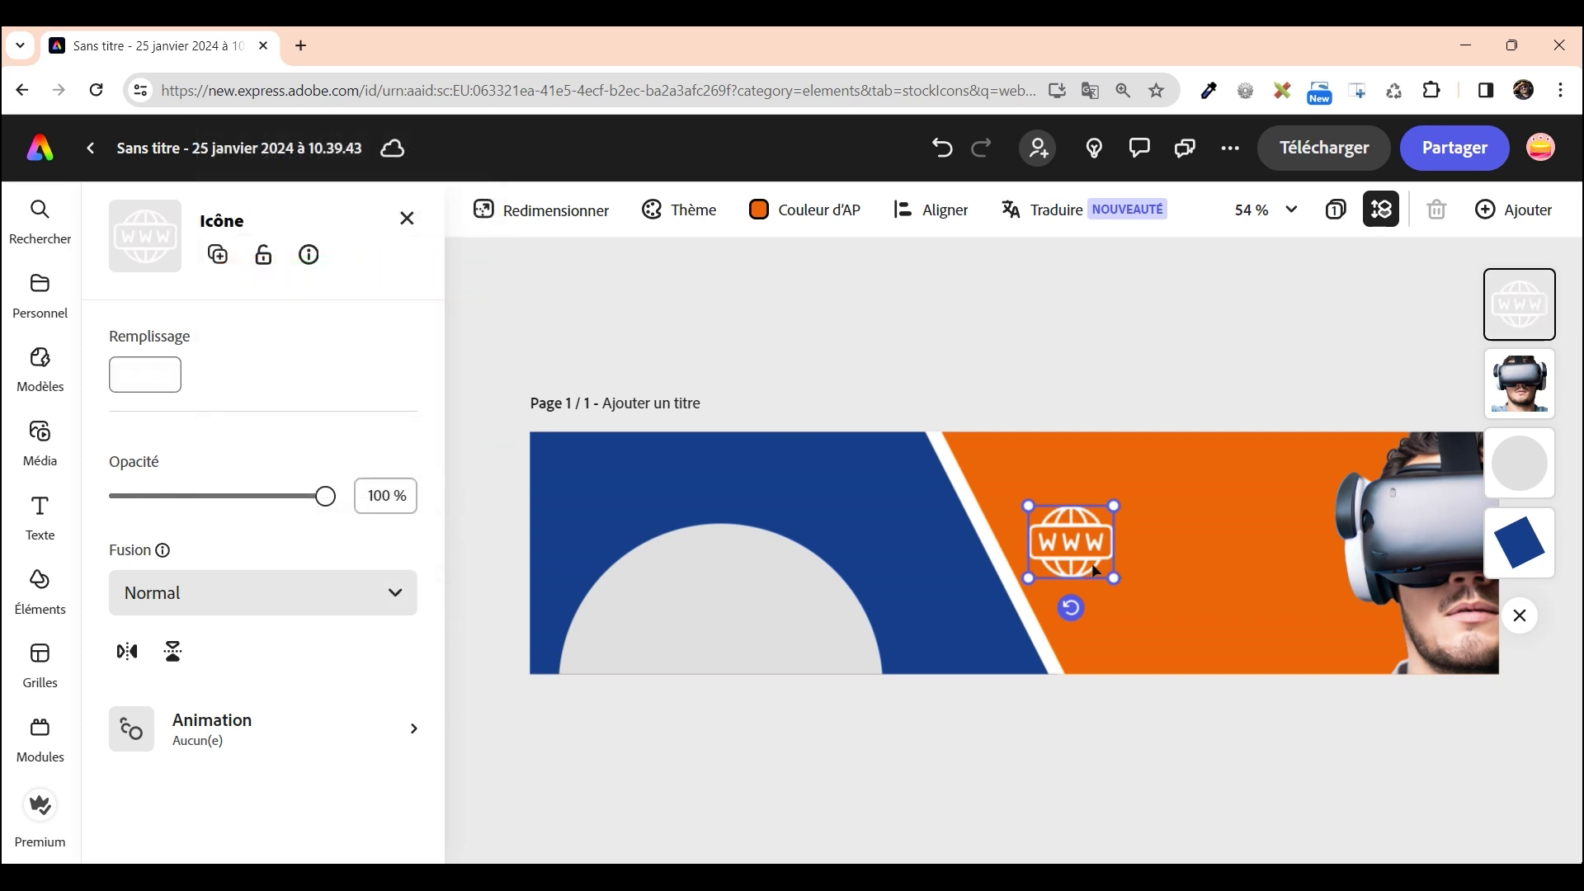
left_click_drag(1114, 582, 1055, 541)
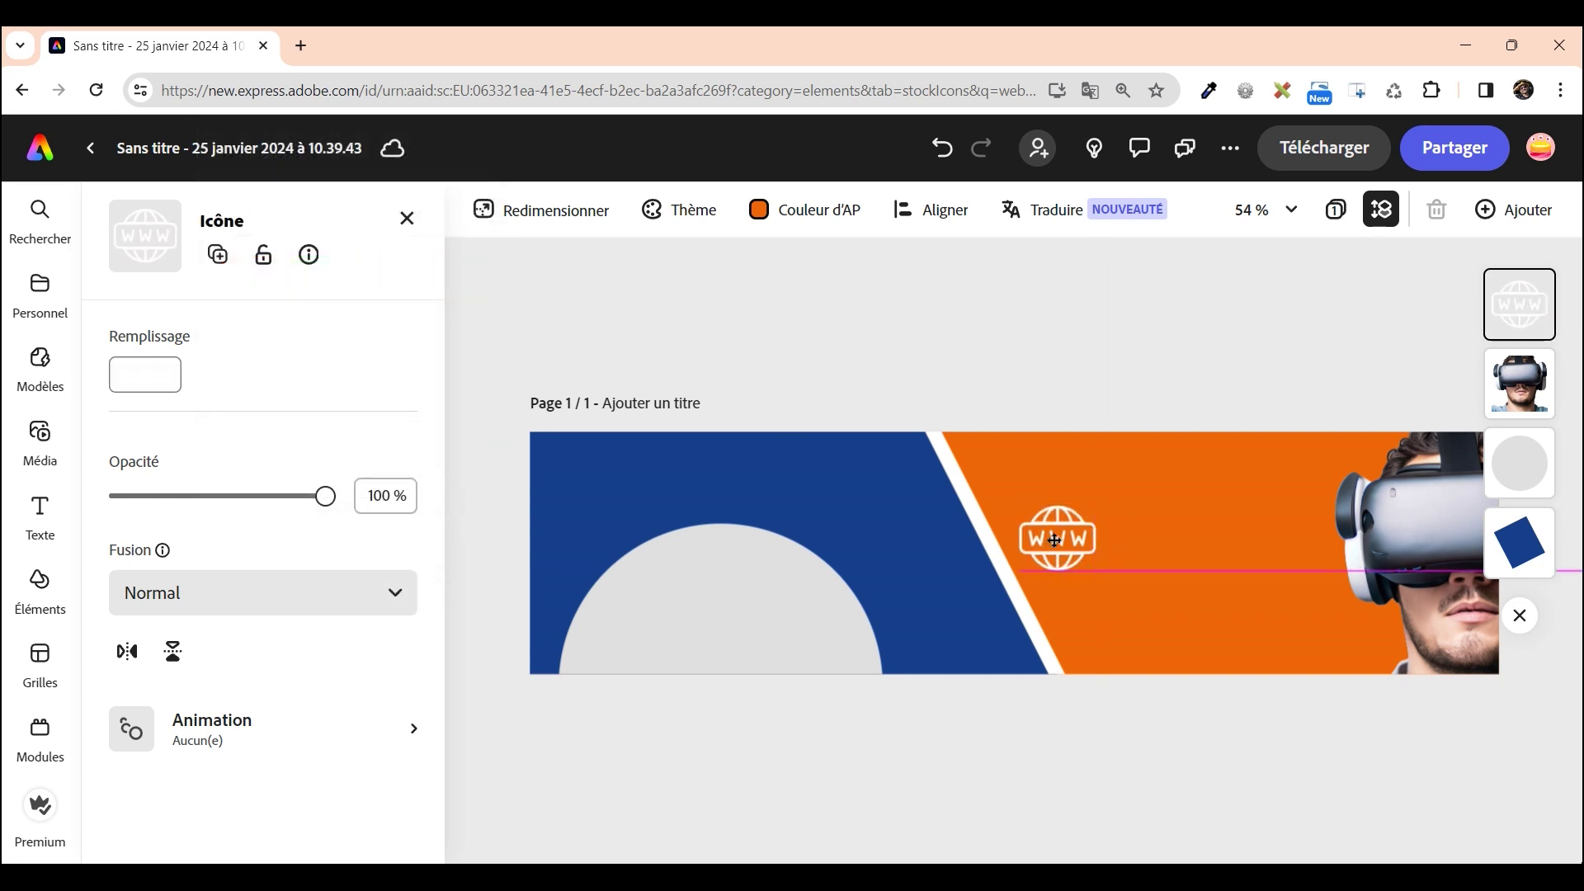
Add the text "monsiteweb.com" and place it directly right of the WWW icon
left_click(39, 516)
left_click(272, 267)
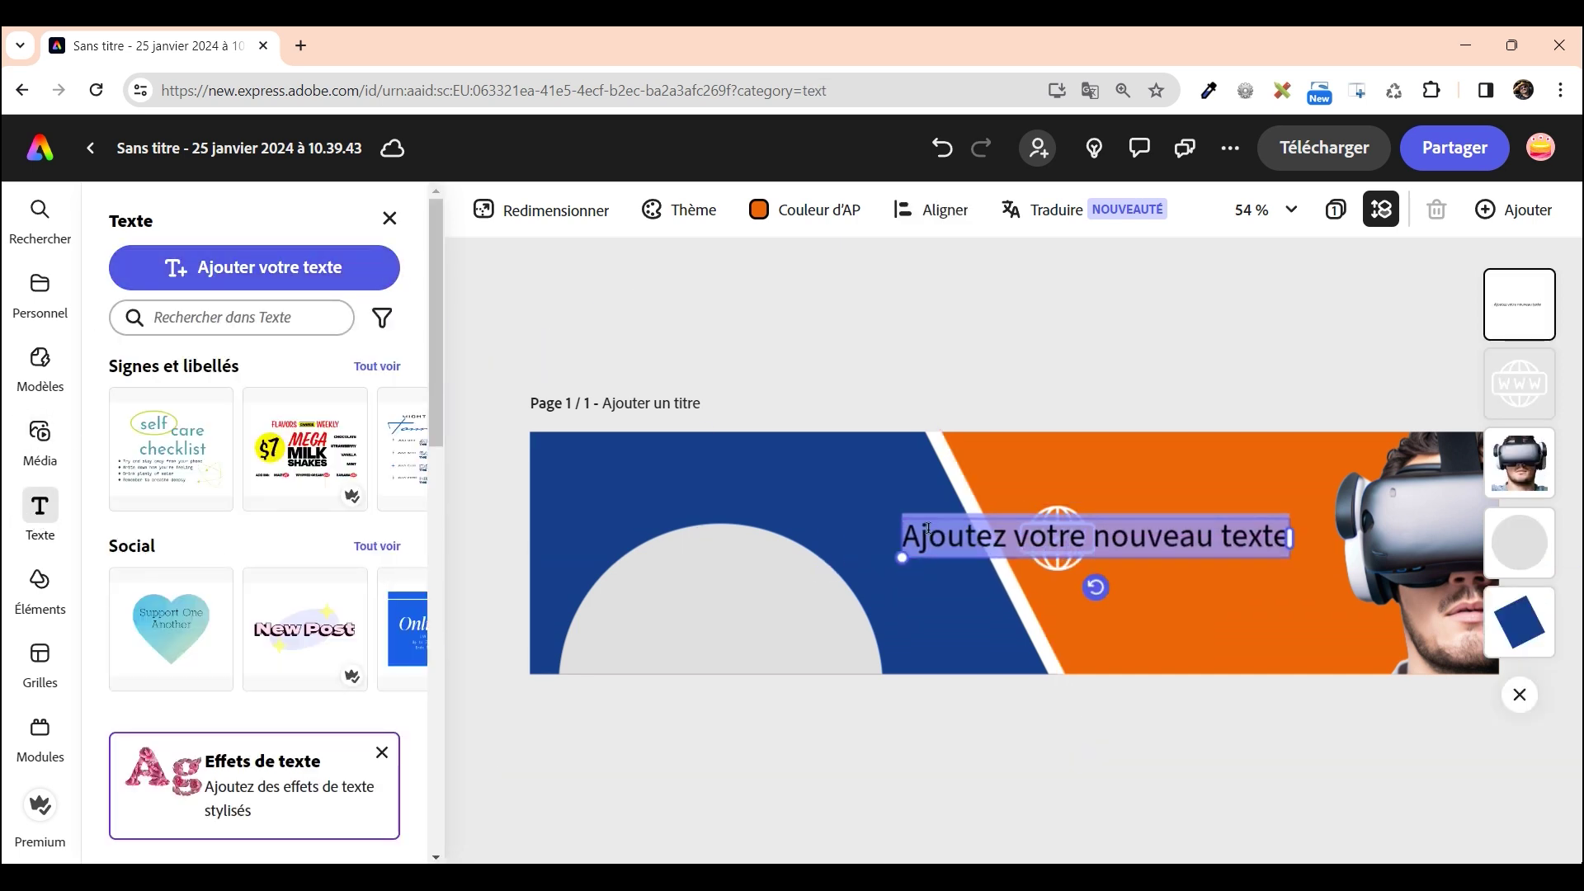
left_click_drag(907, 531, 1336, 542)
type("monsite")
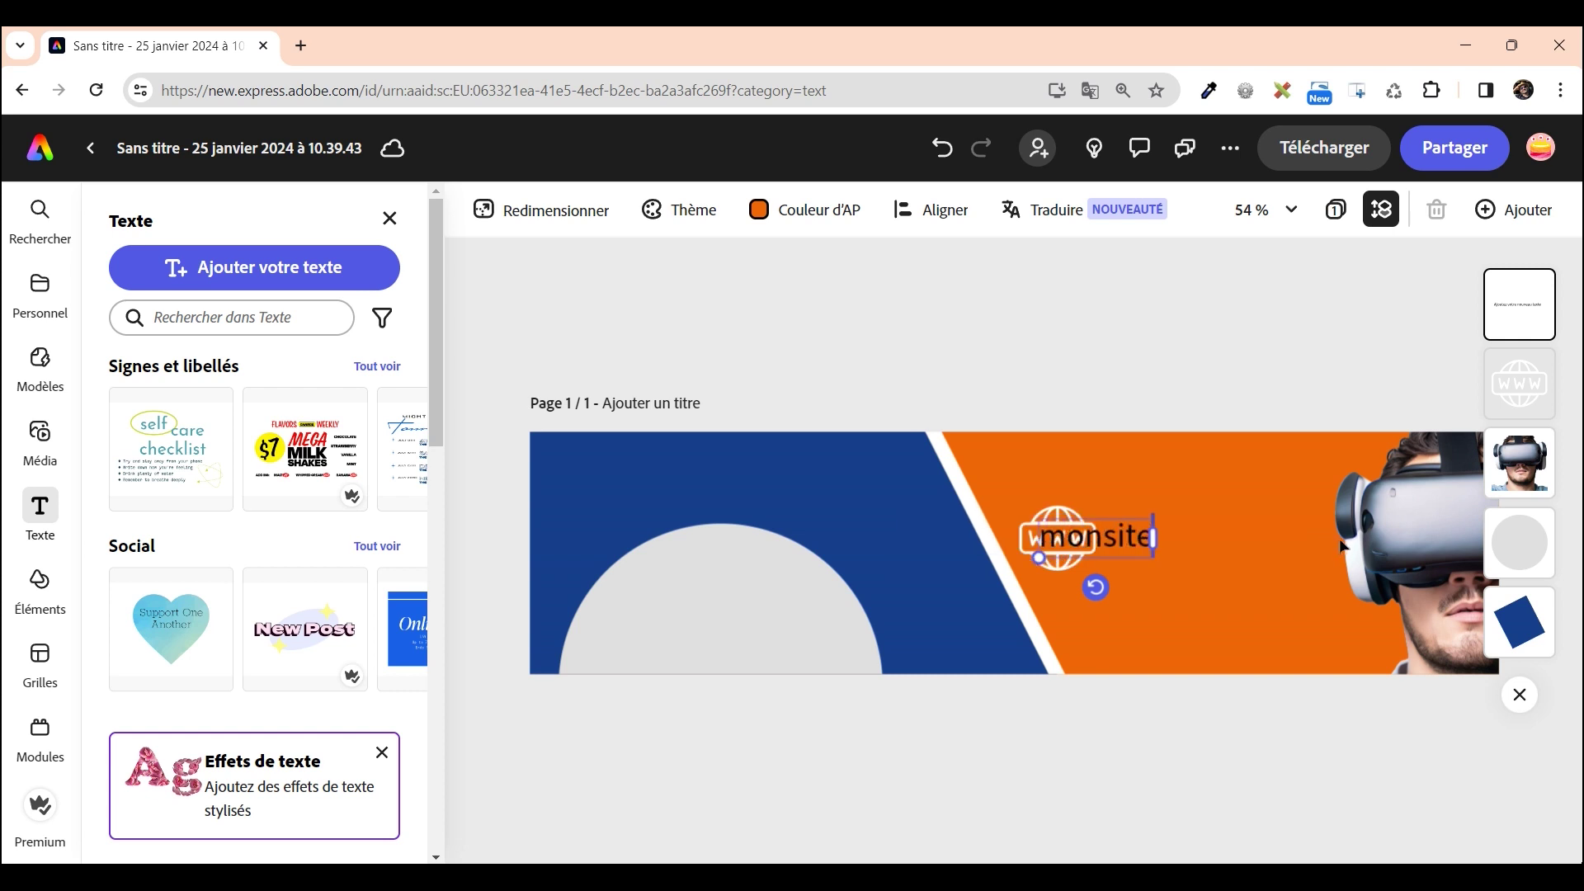
type("web.com")
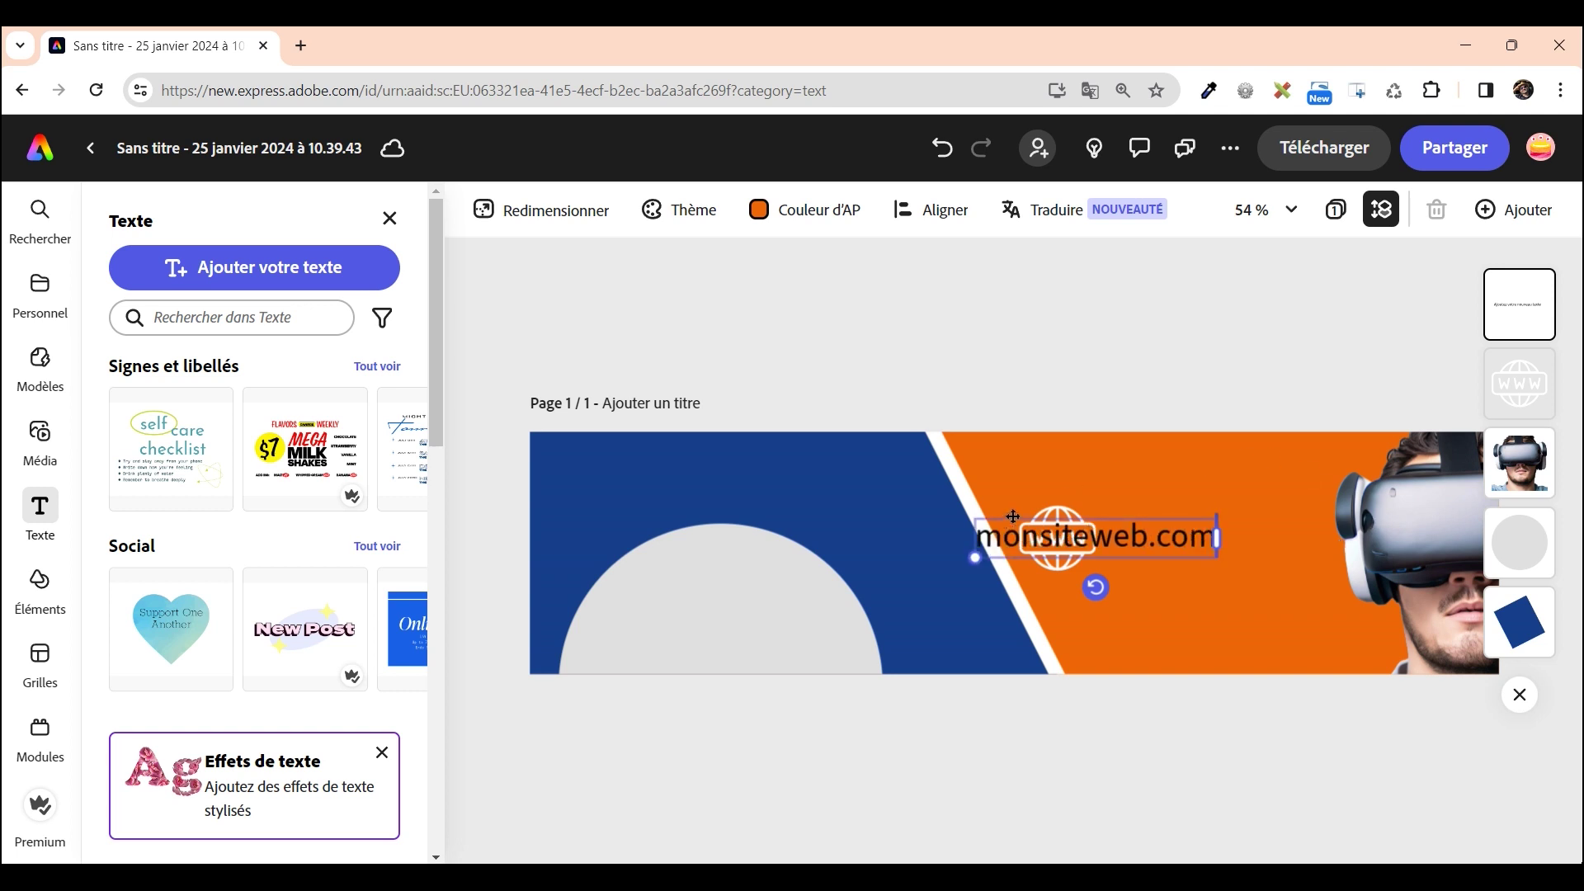
left_click_drag(1011, 518, 1143, 516)
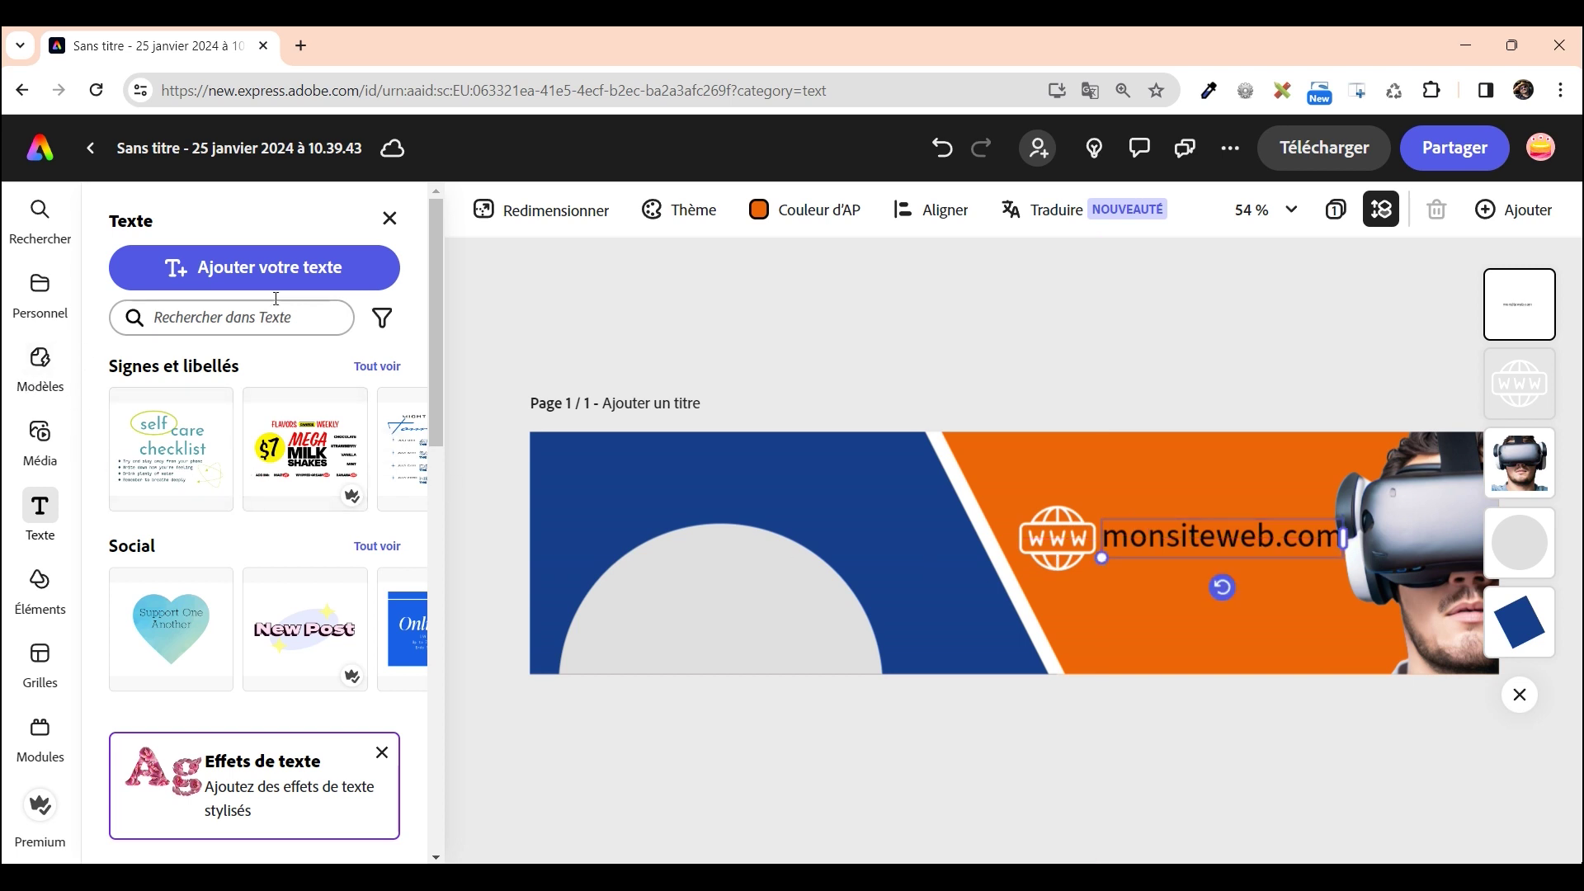
Set the website address text to size 50 and move it back against the WWW icon
left_click(1535, 382)
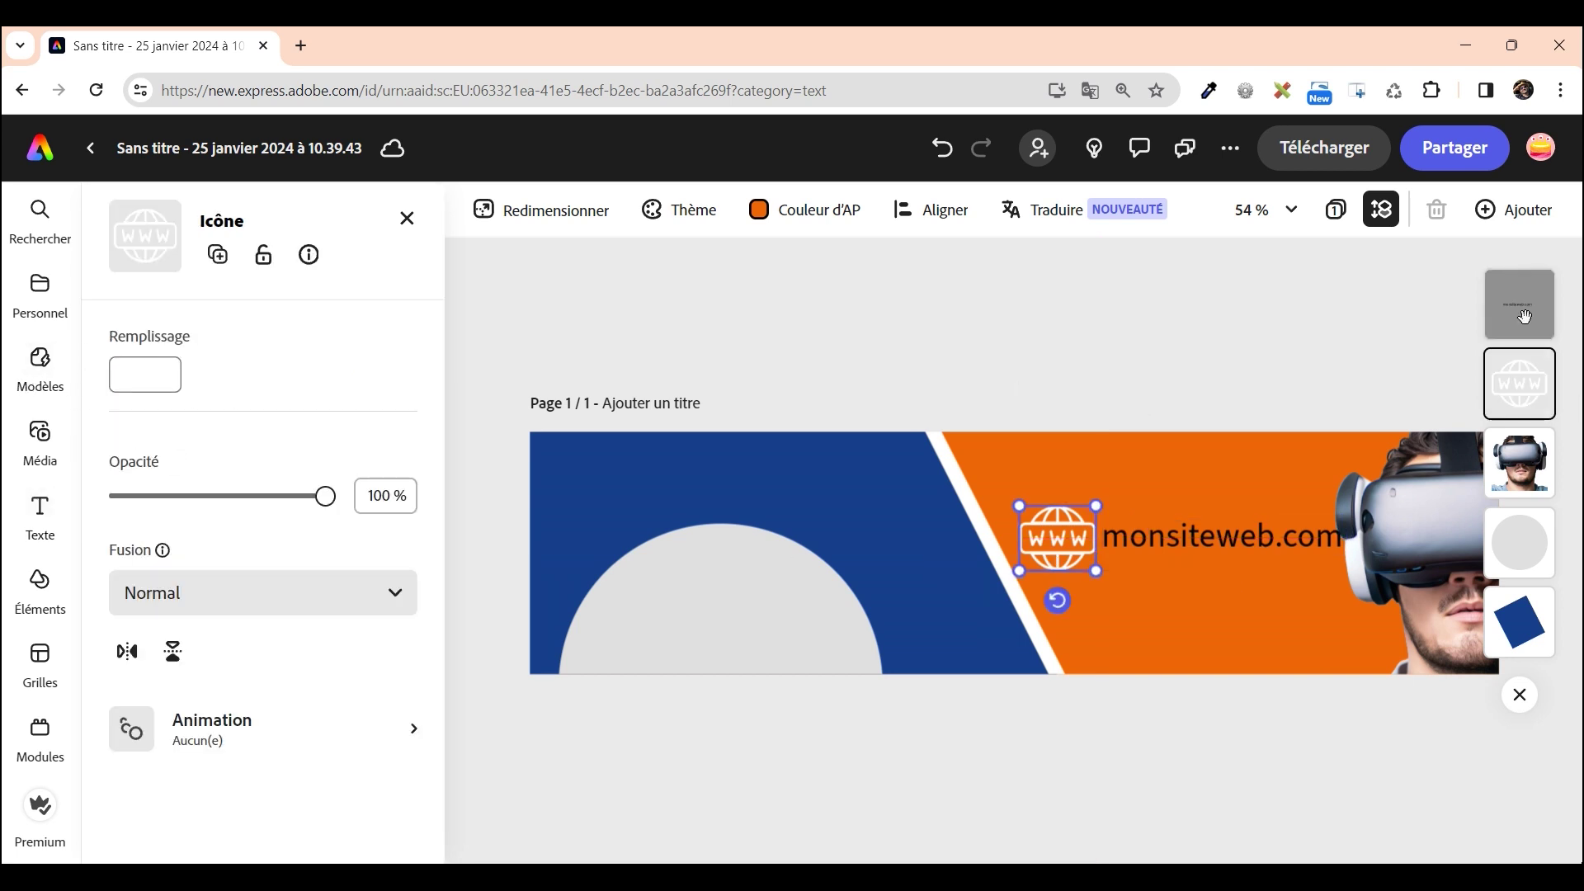
left_click(1525, 317)
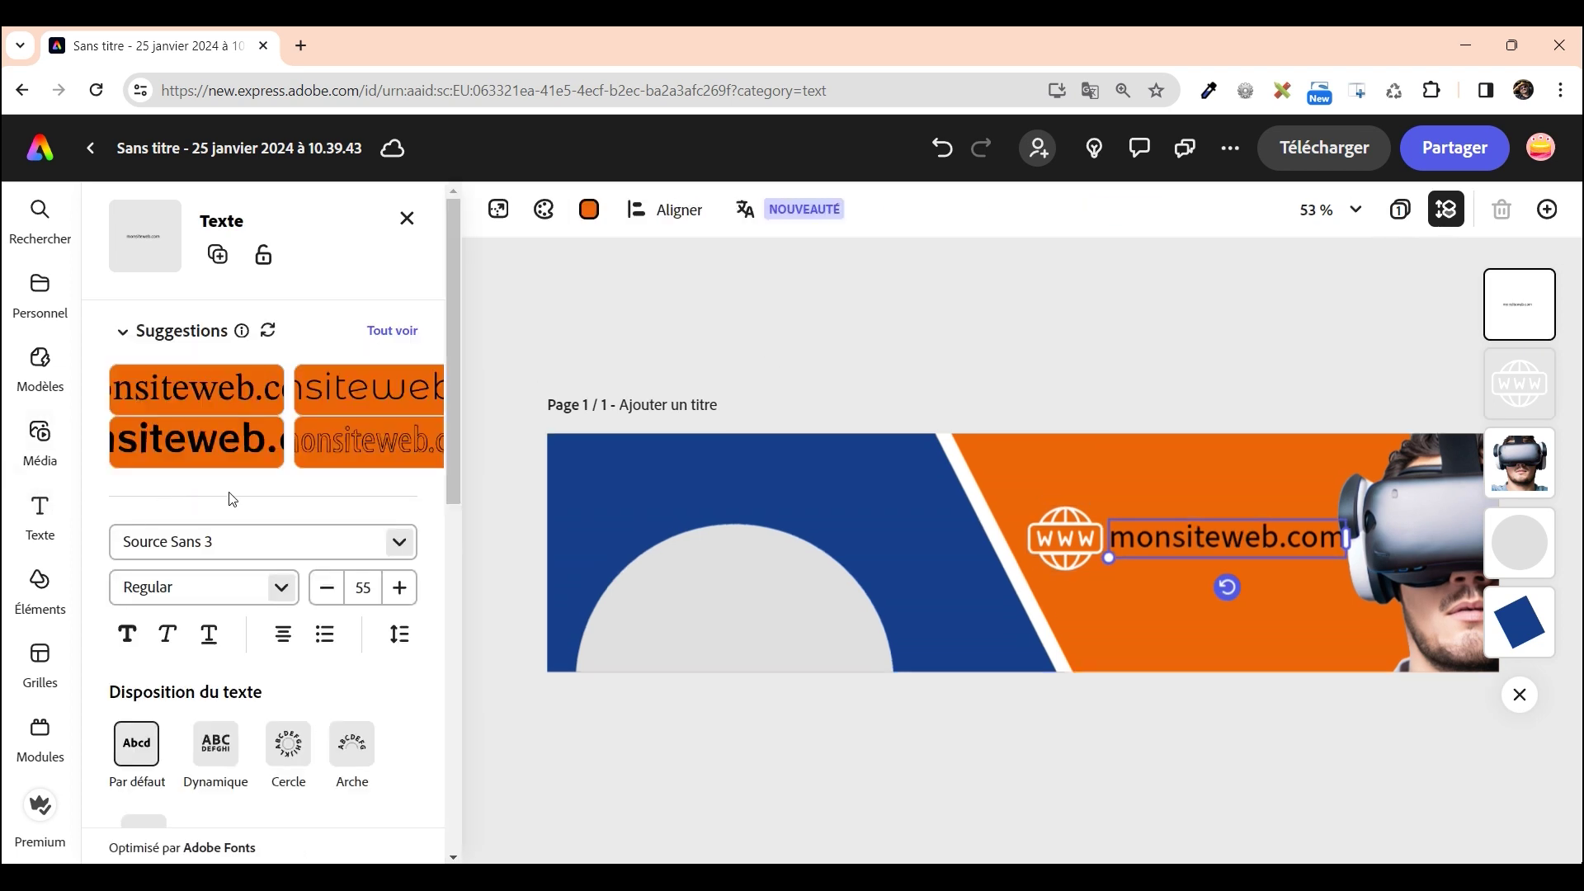
scroll(336, 601, "down", 1)
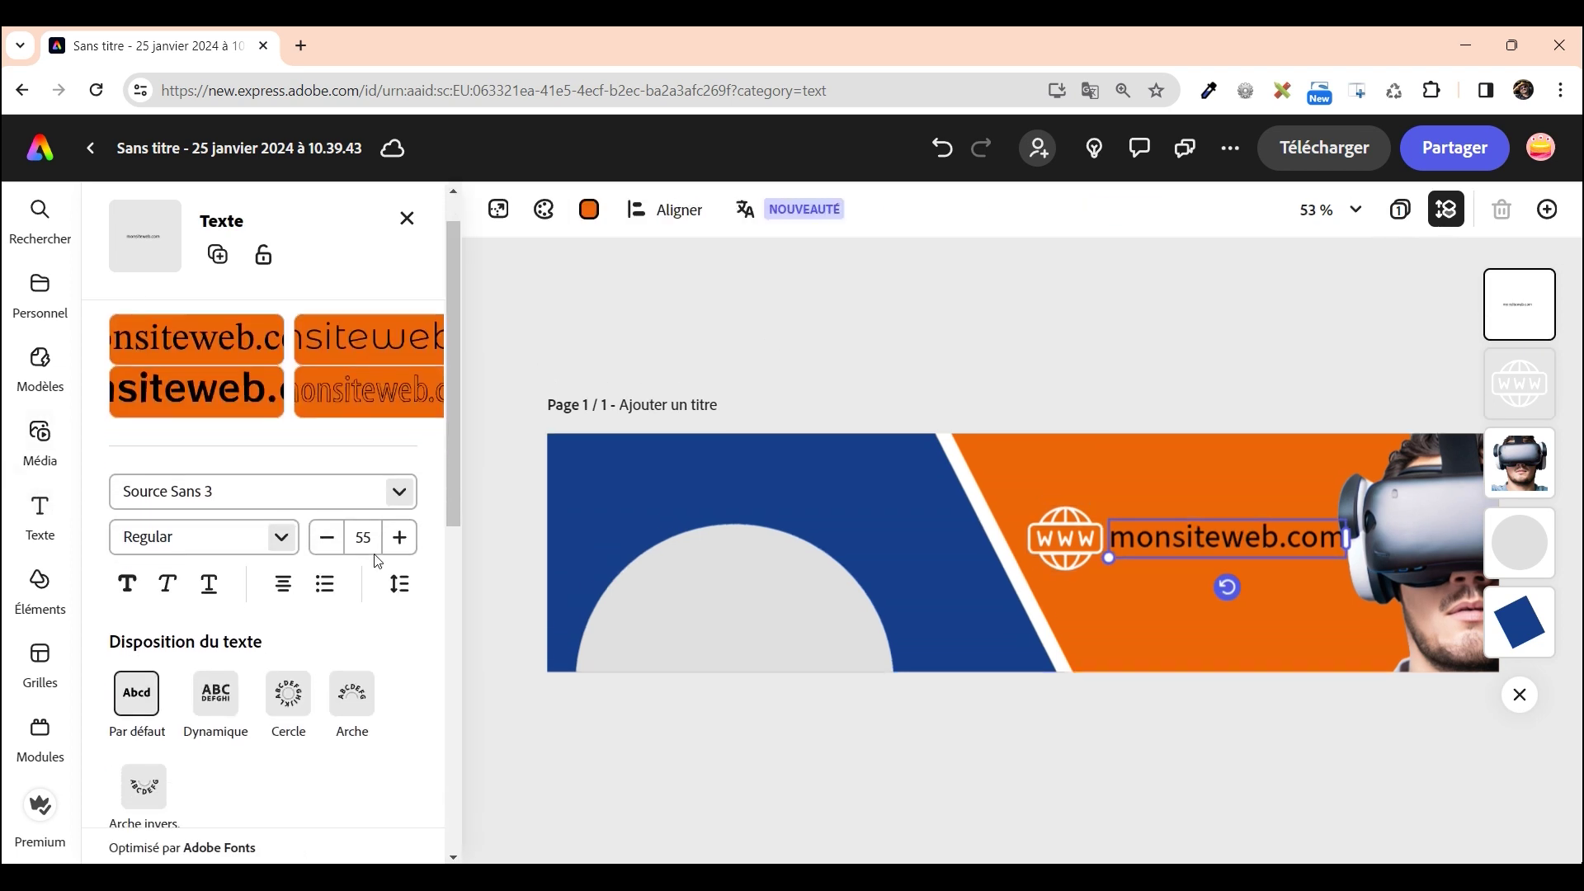
double_click(363, 537)
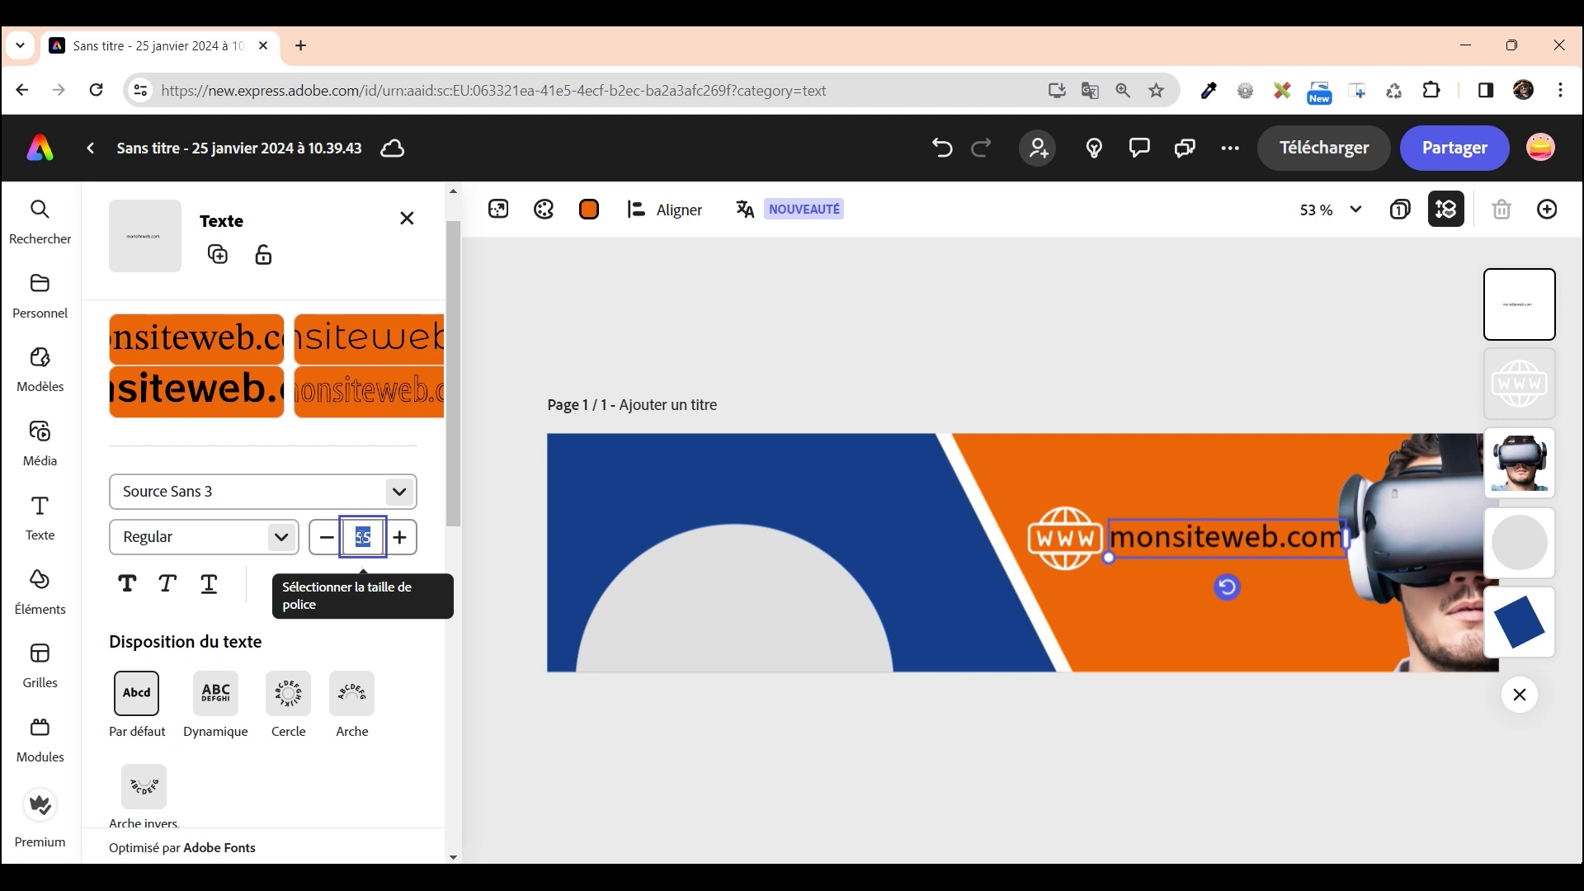
type("50")
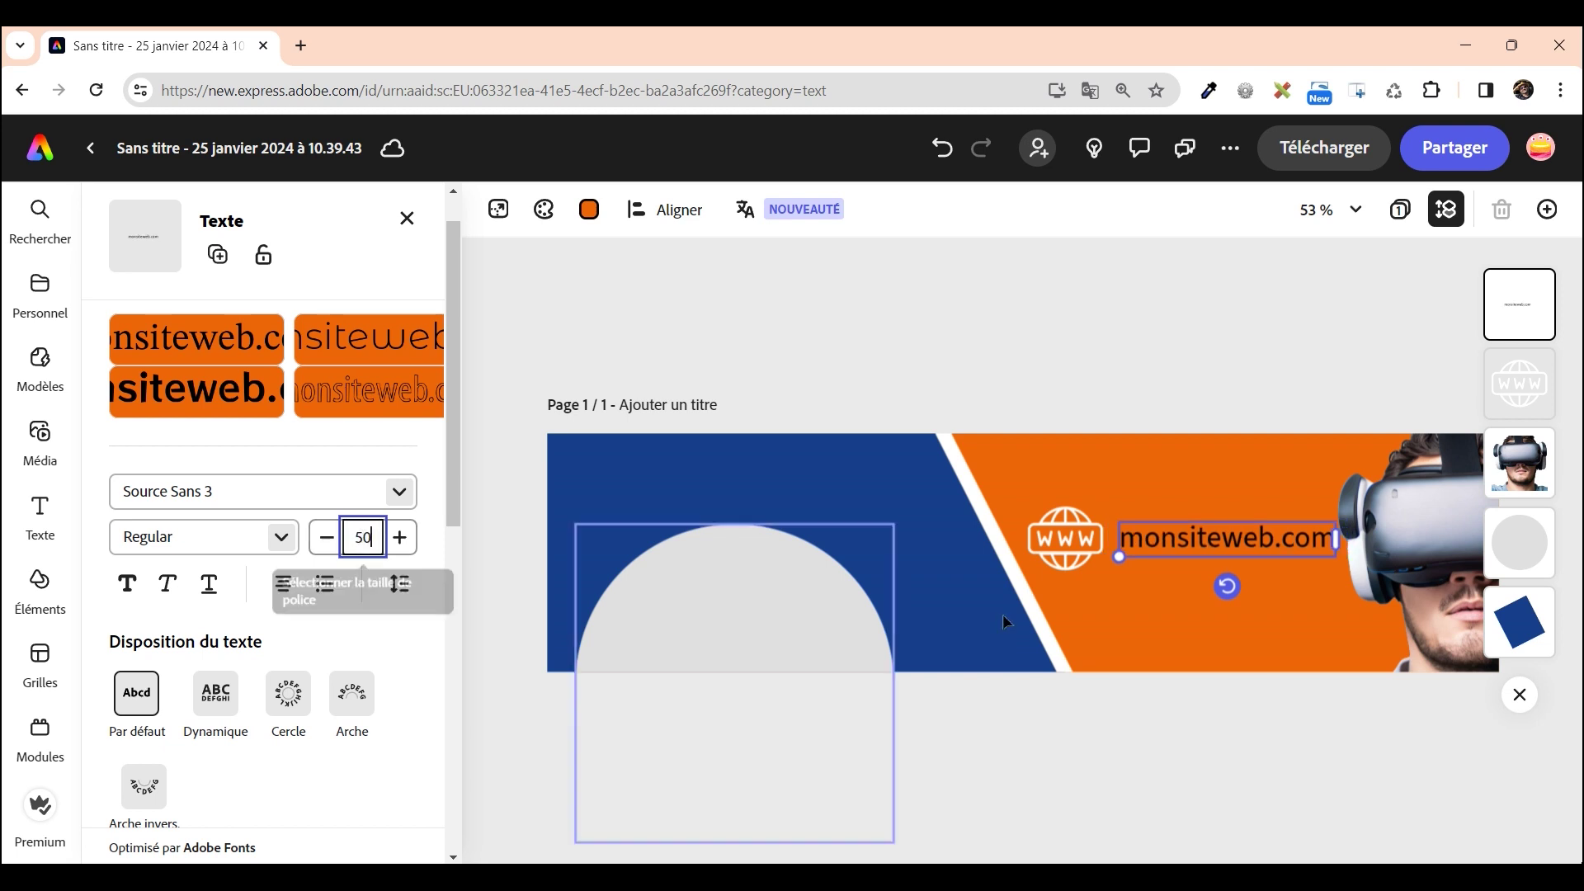
left_click_drag(1188, 529, 1178, 532)
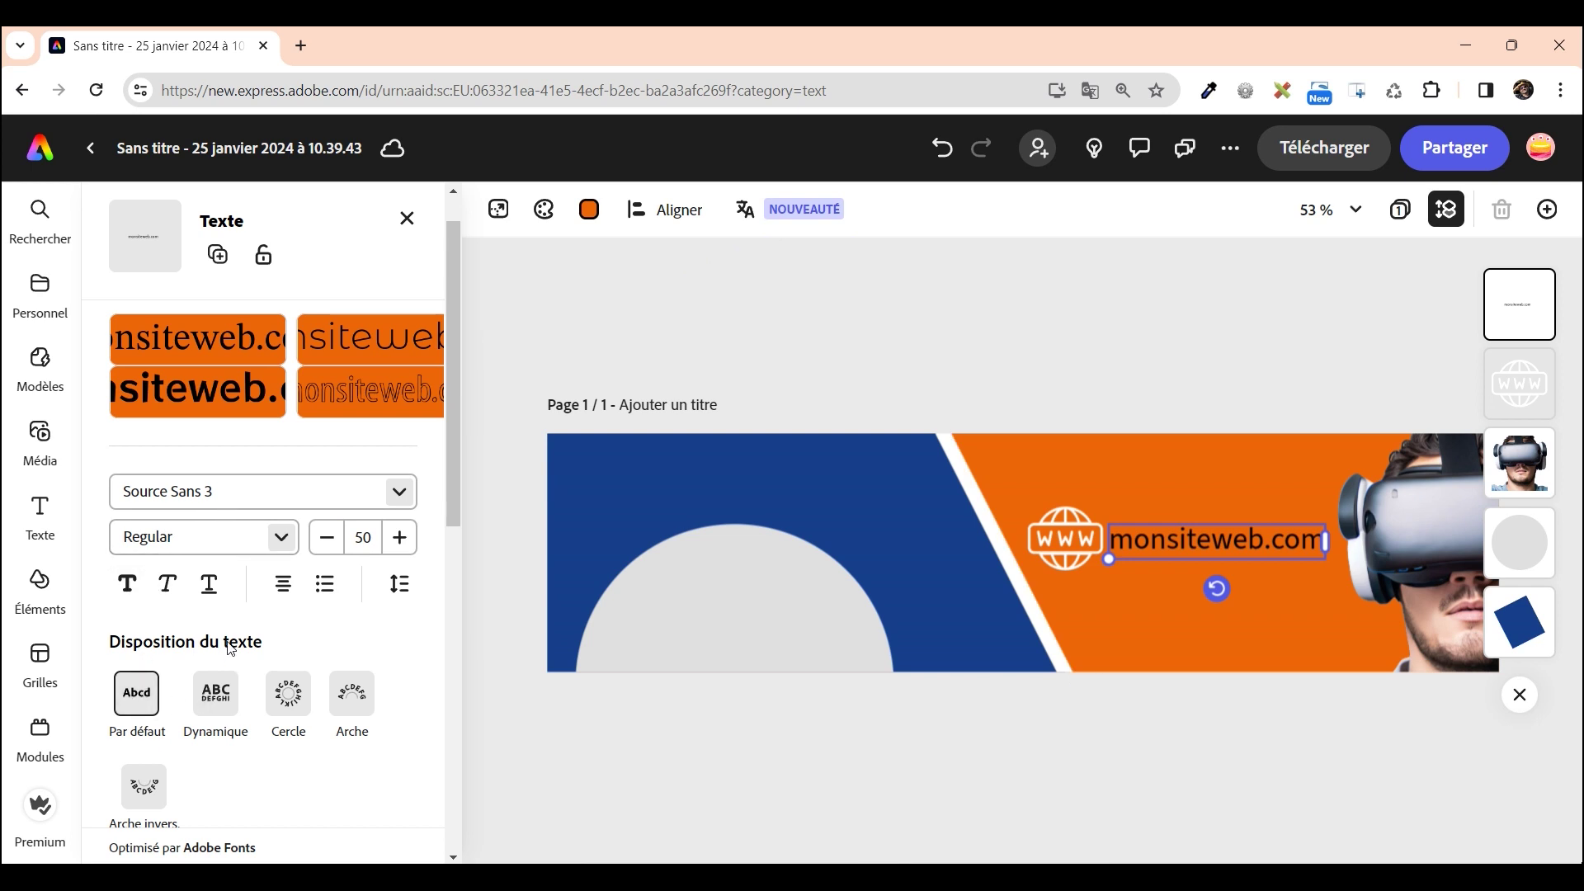
Set the fill colour of the website address text to white (#FFFFFF)
scroll(231, 631, "down", 3)
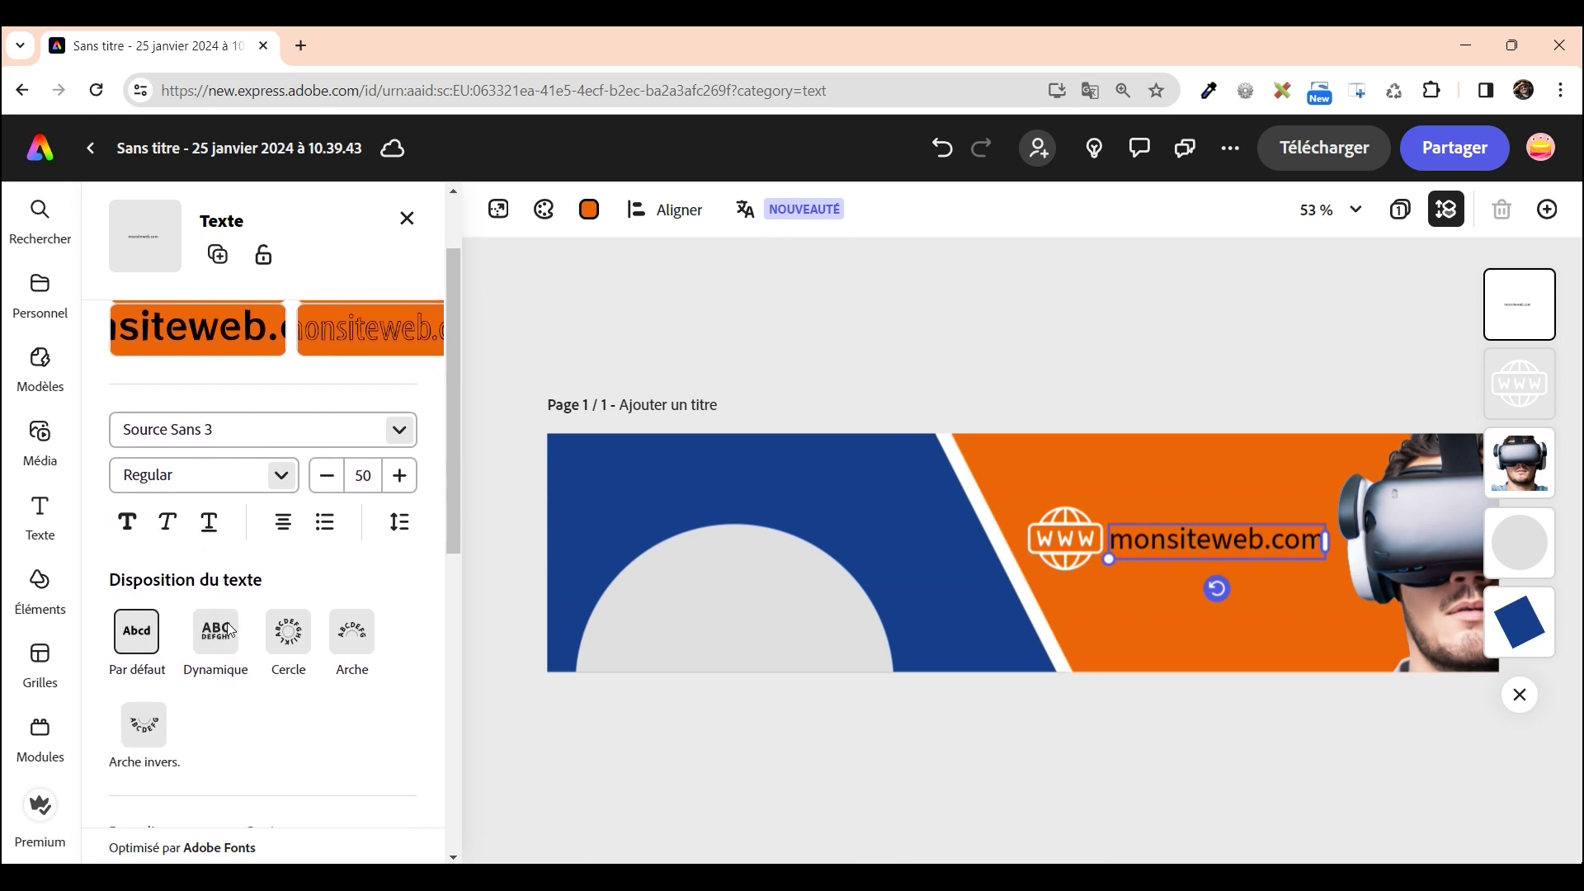
scroll(435, 519, "up", 3)
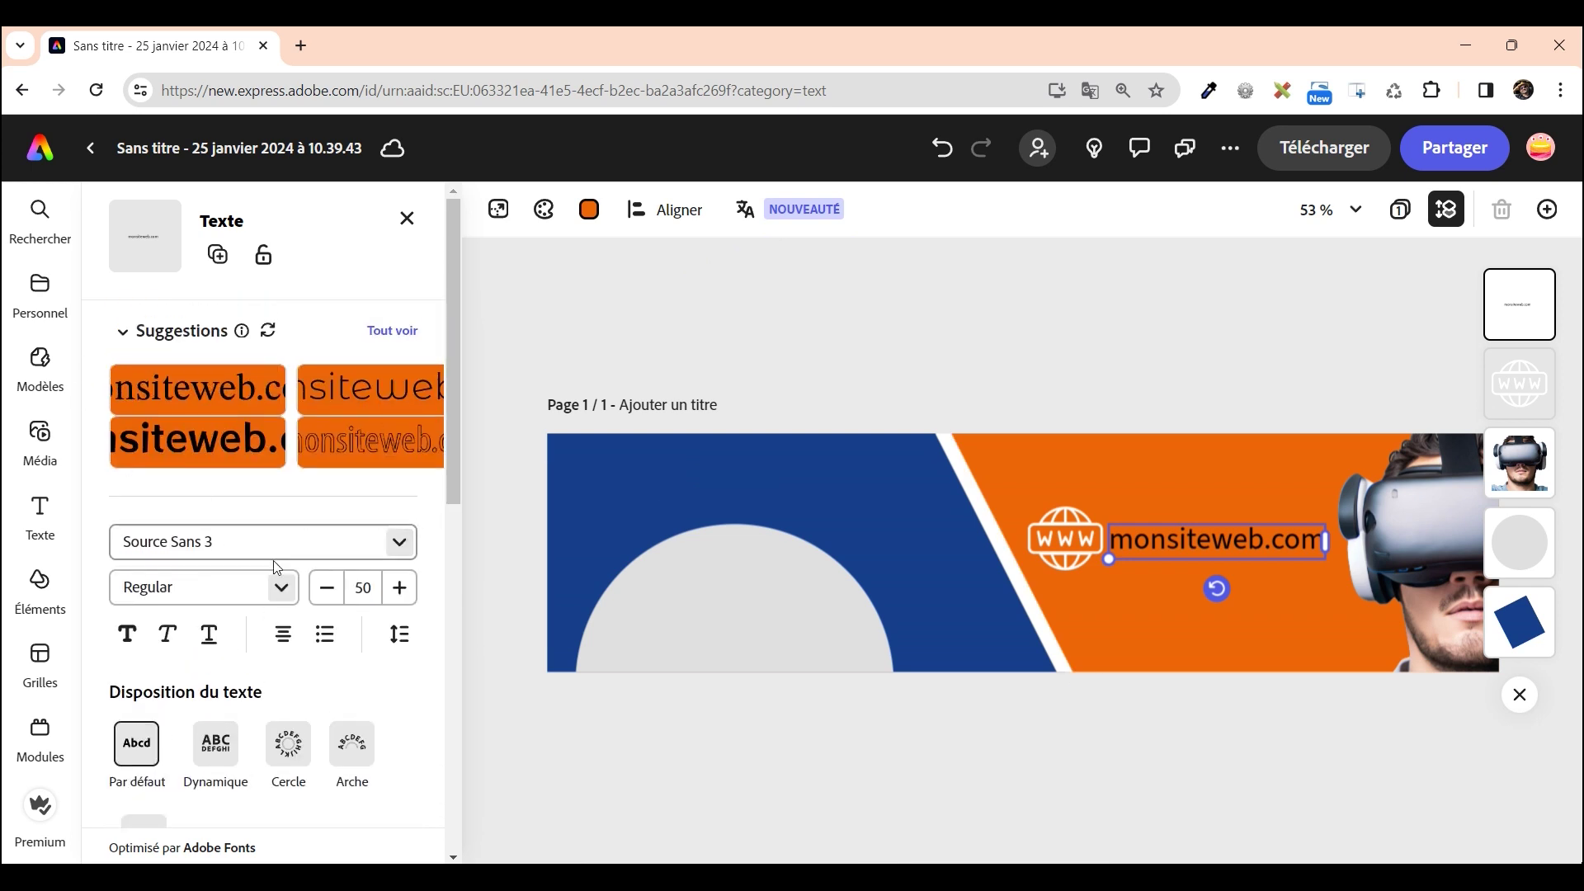
scroll(274, 561, "down", 6)
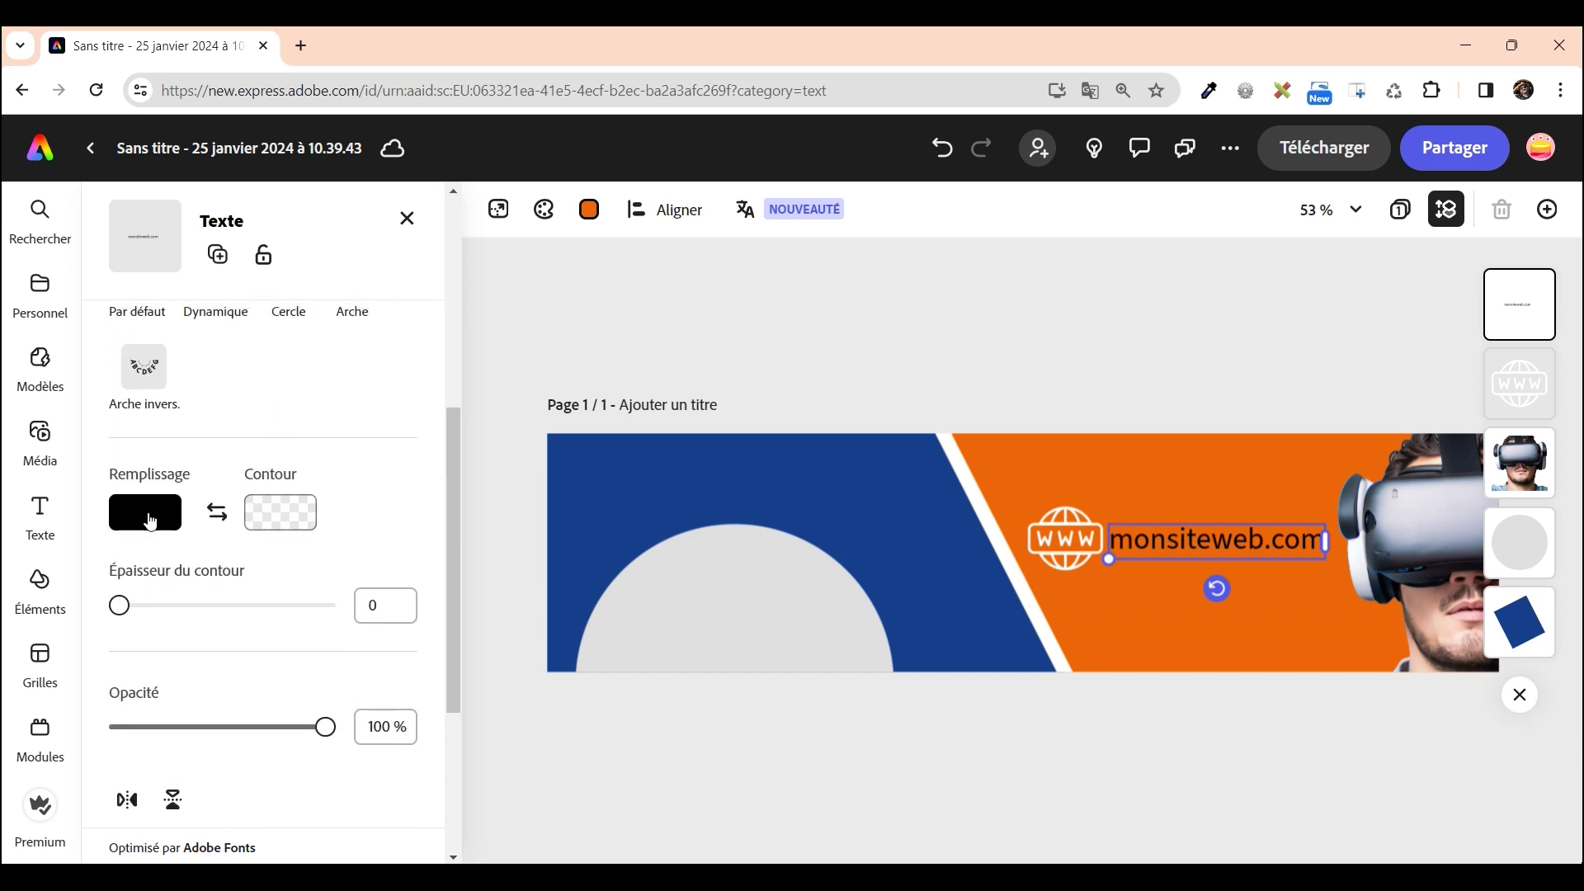
left_click(150, 518)
left_click_drag(233, 609, 232, 439)
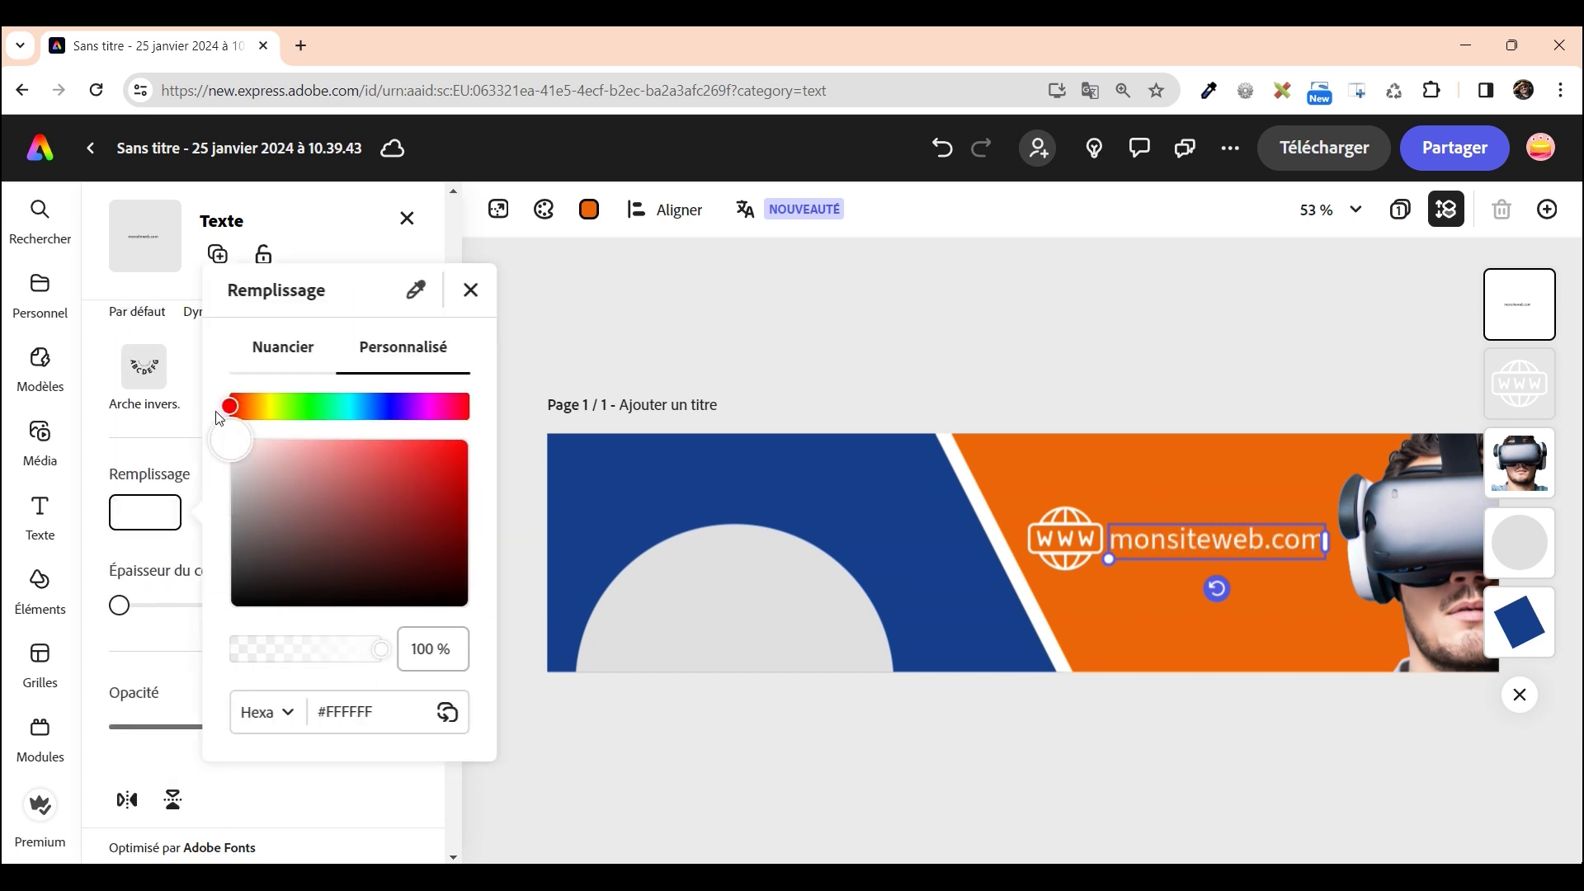
left_click(508, 475)
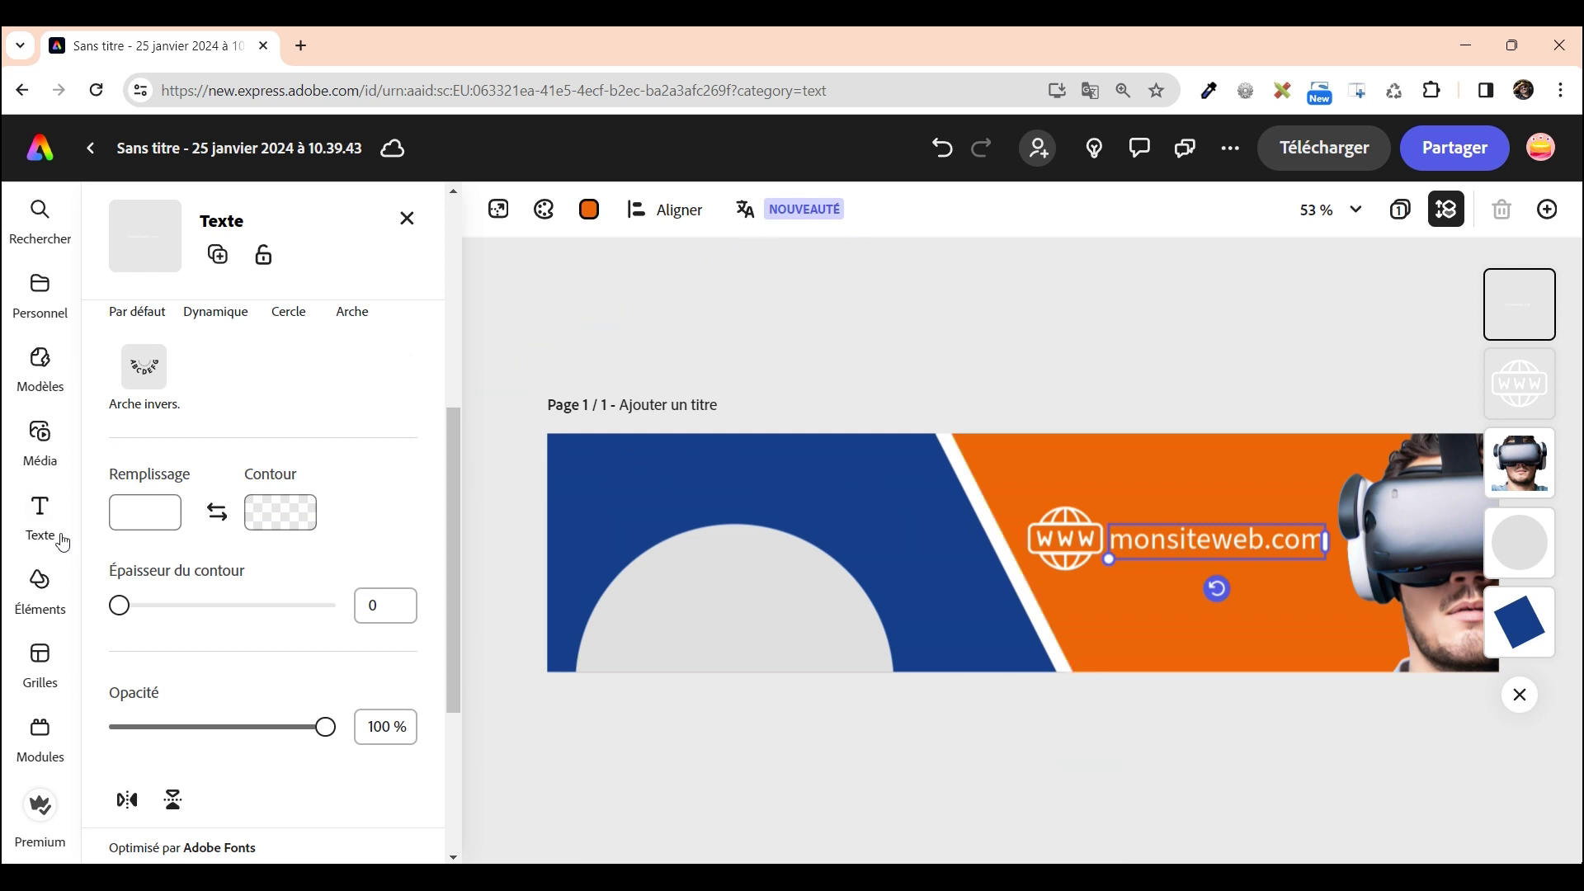
Add the quoted tagline "Mon texte d'accroche" on the blue area and centre it above the grey circle
left_click(40, 512)
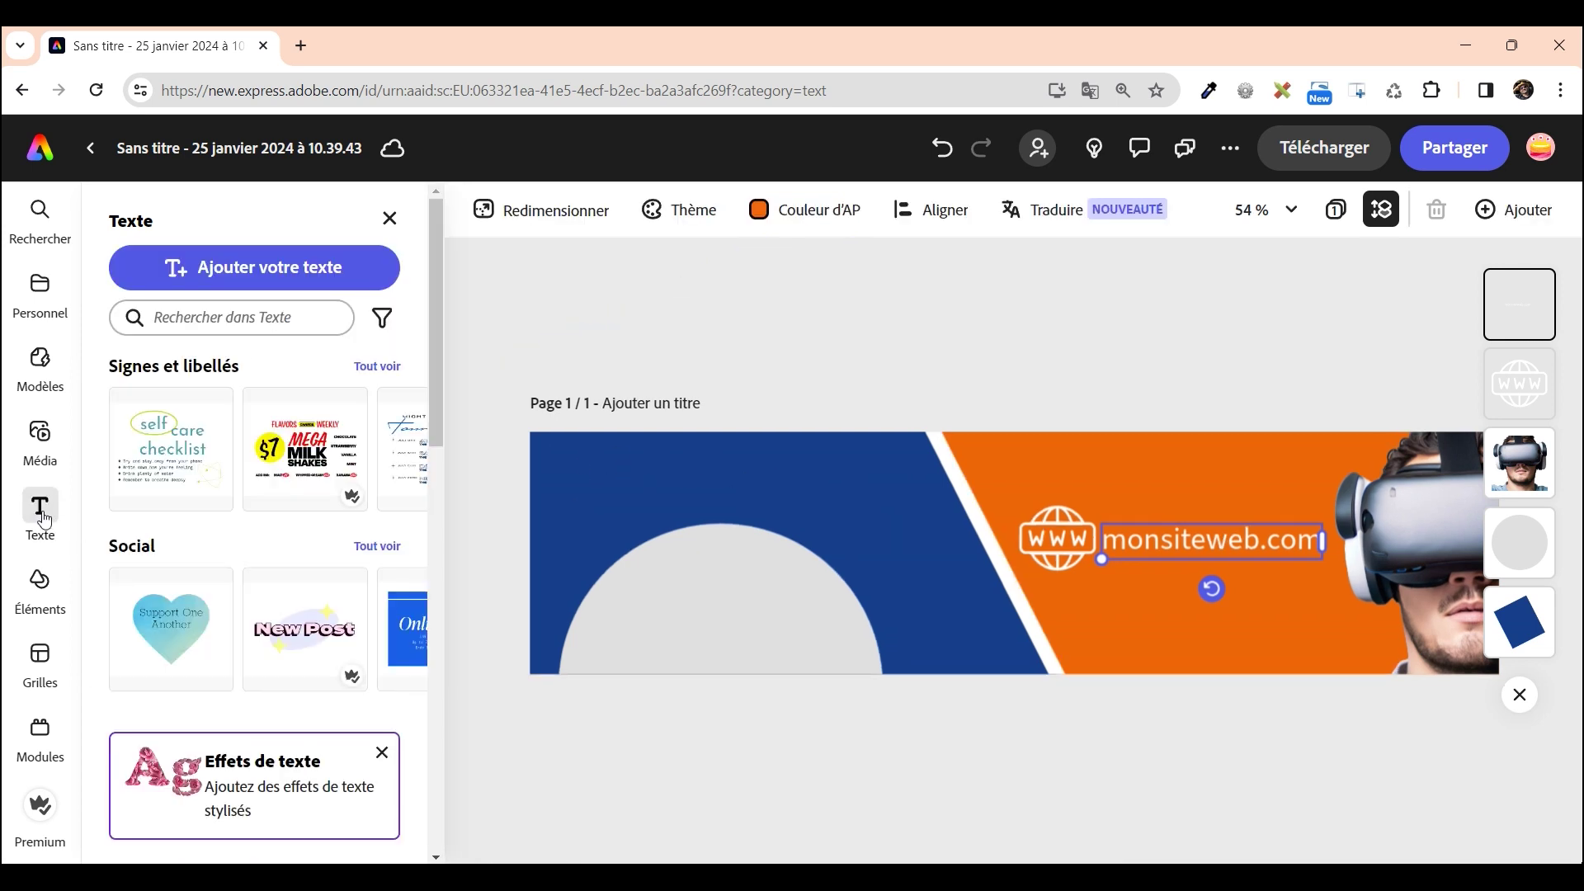
left_click(254, 267)
left_click_drag(1121, 557, 969, 472)
left_click(558, 467)
type("\"")
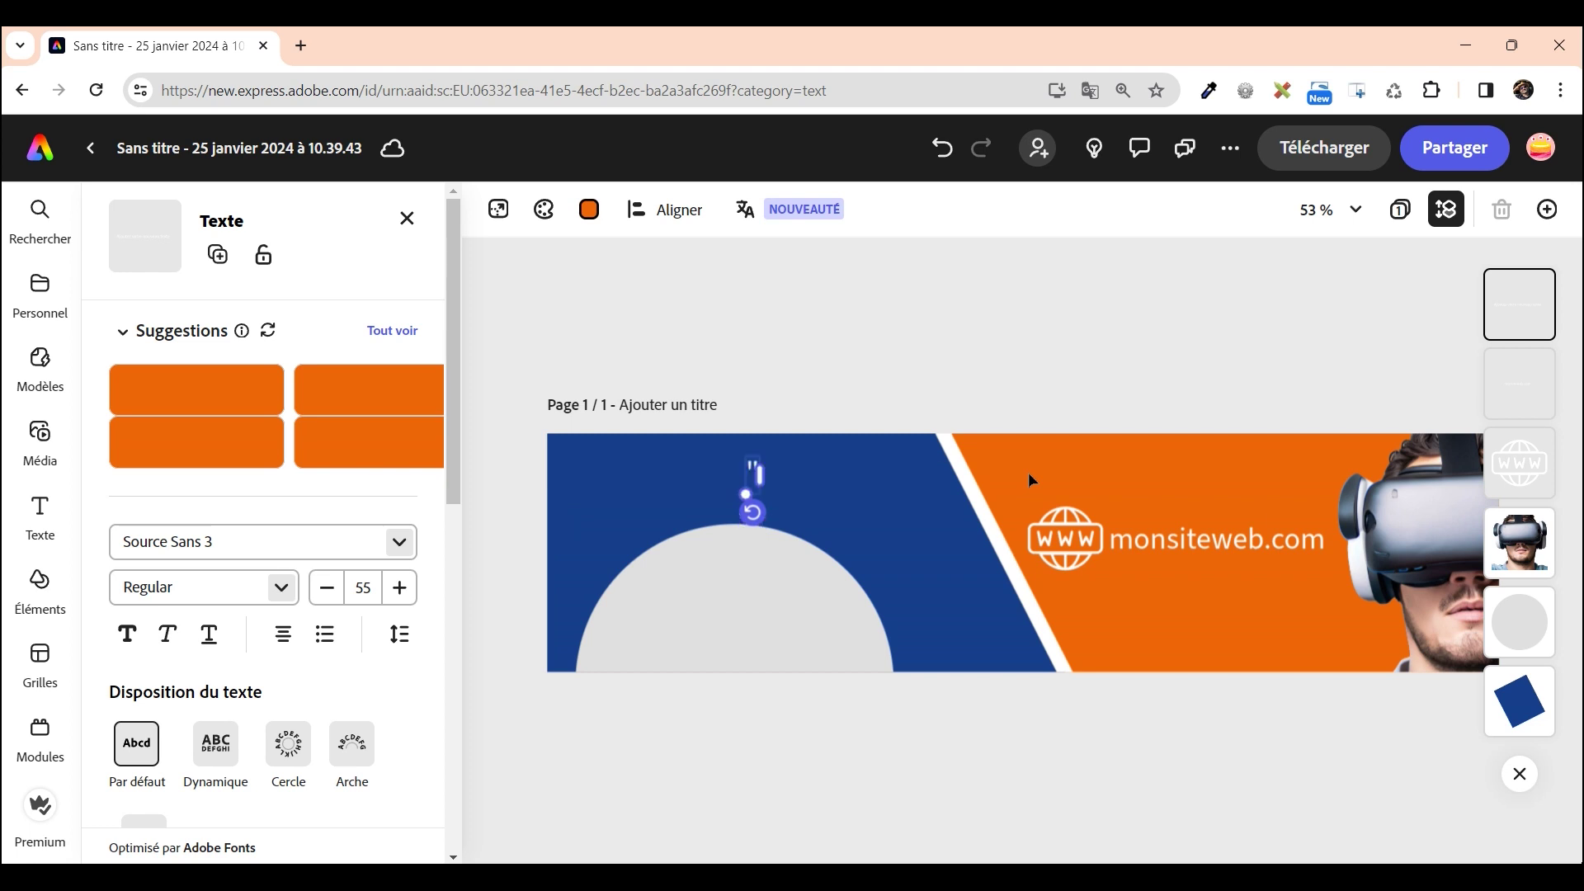
type("Mon tex")
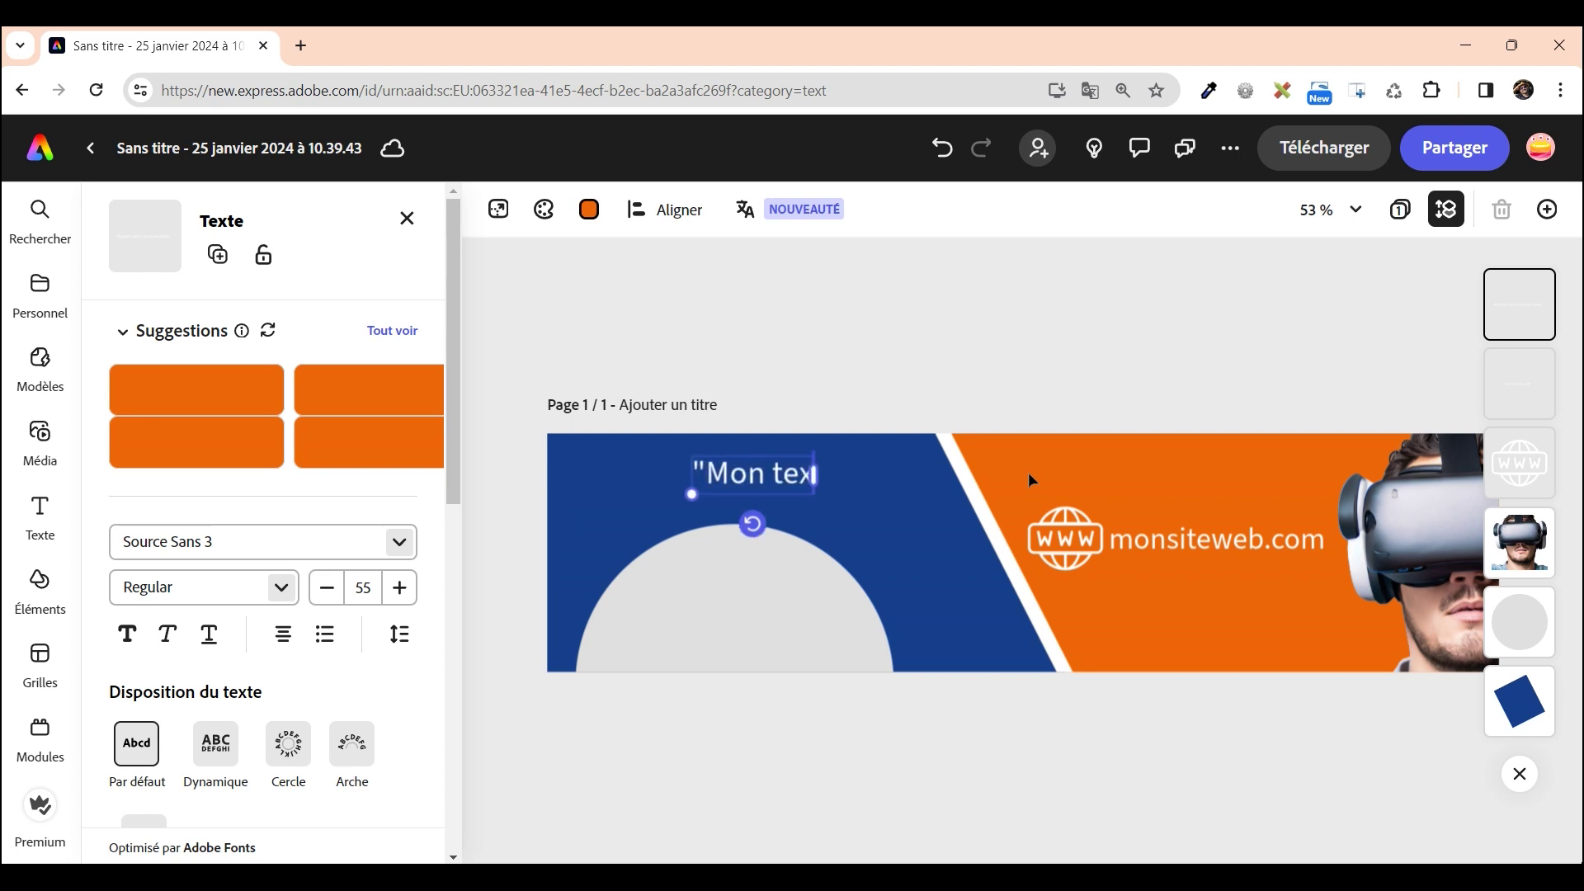
type("te d'accroche\"")
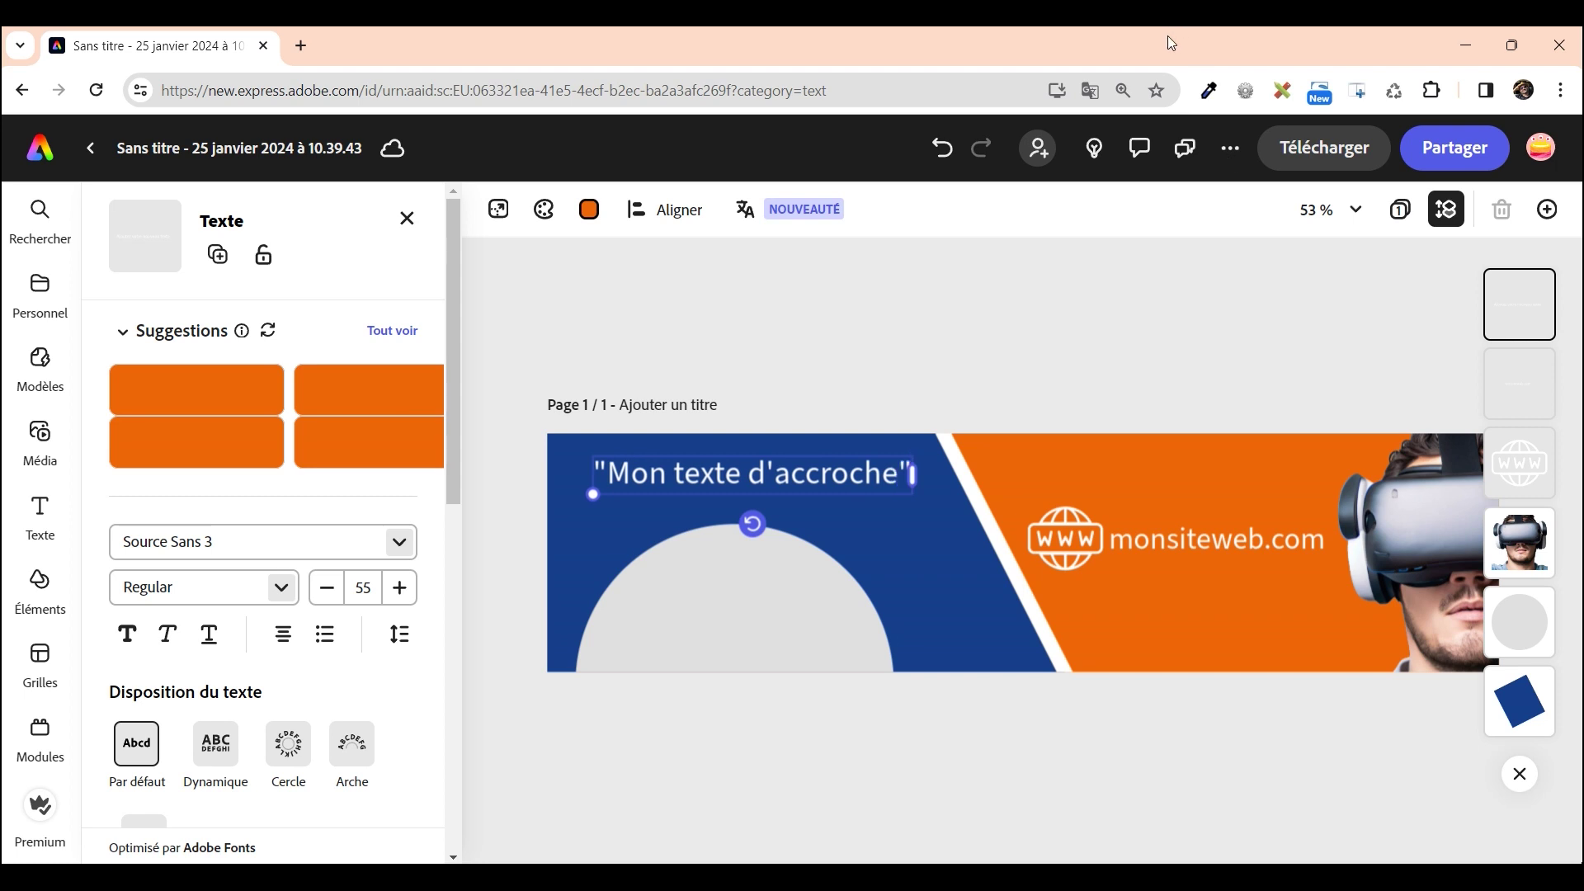
left_click_drag(749, 452, 725, 452)
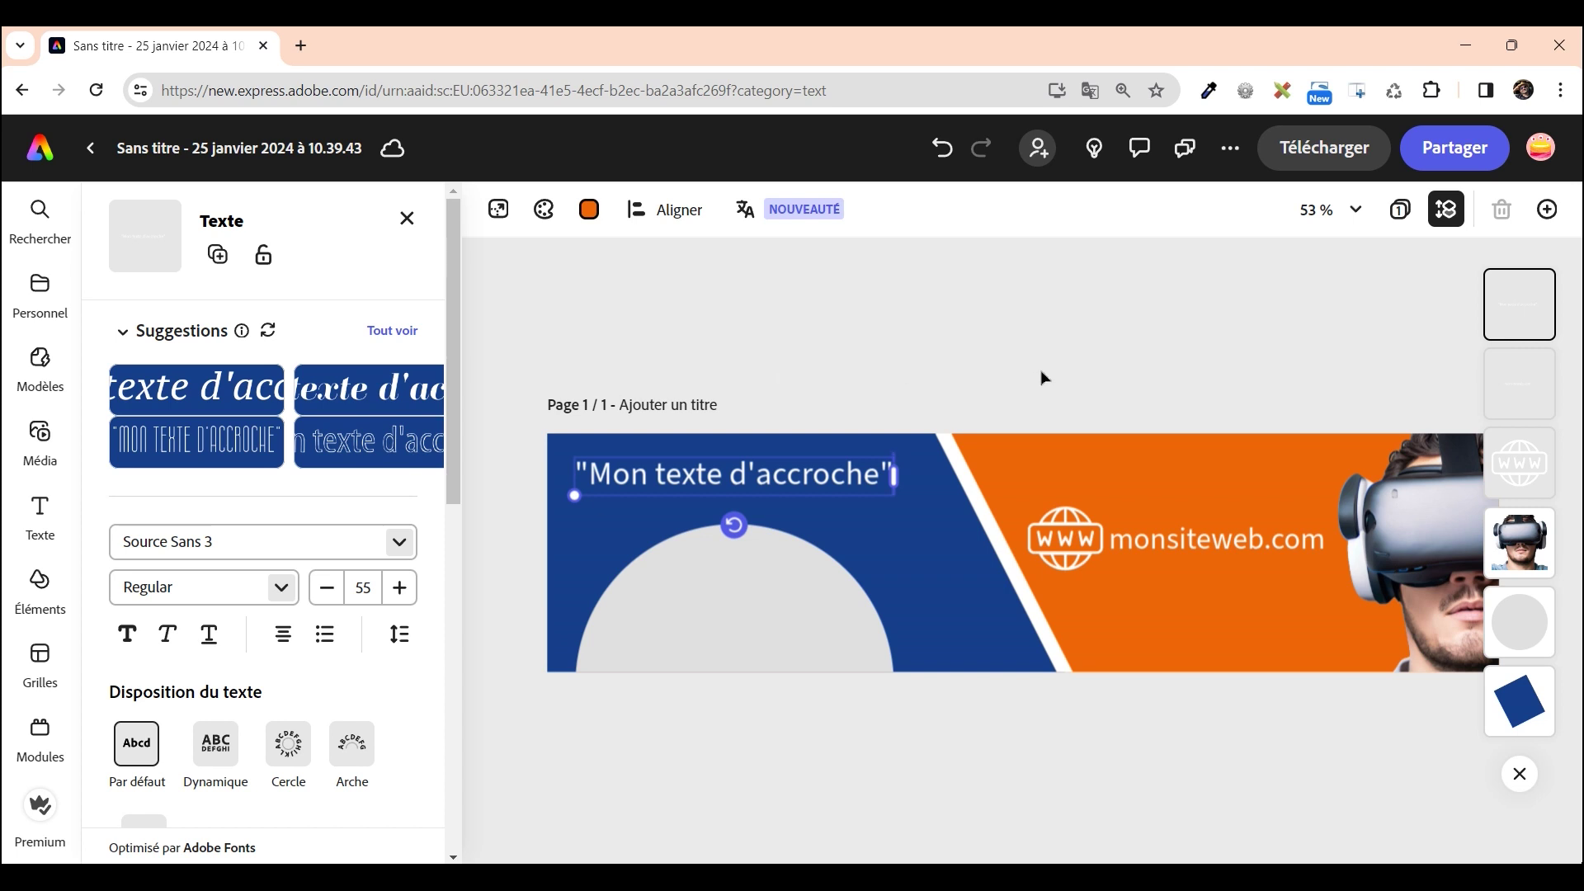
Delete the grey circle from the blue area of the cover
left_click(1190, 723)
left_click(753, 615)
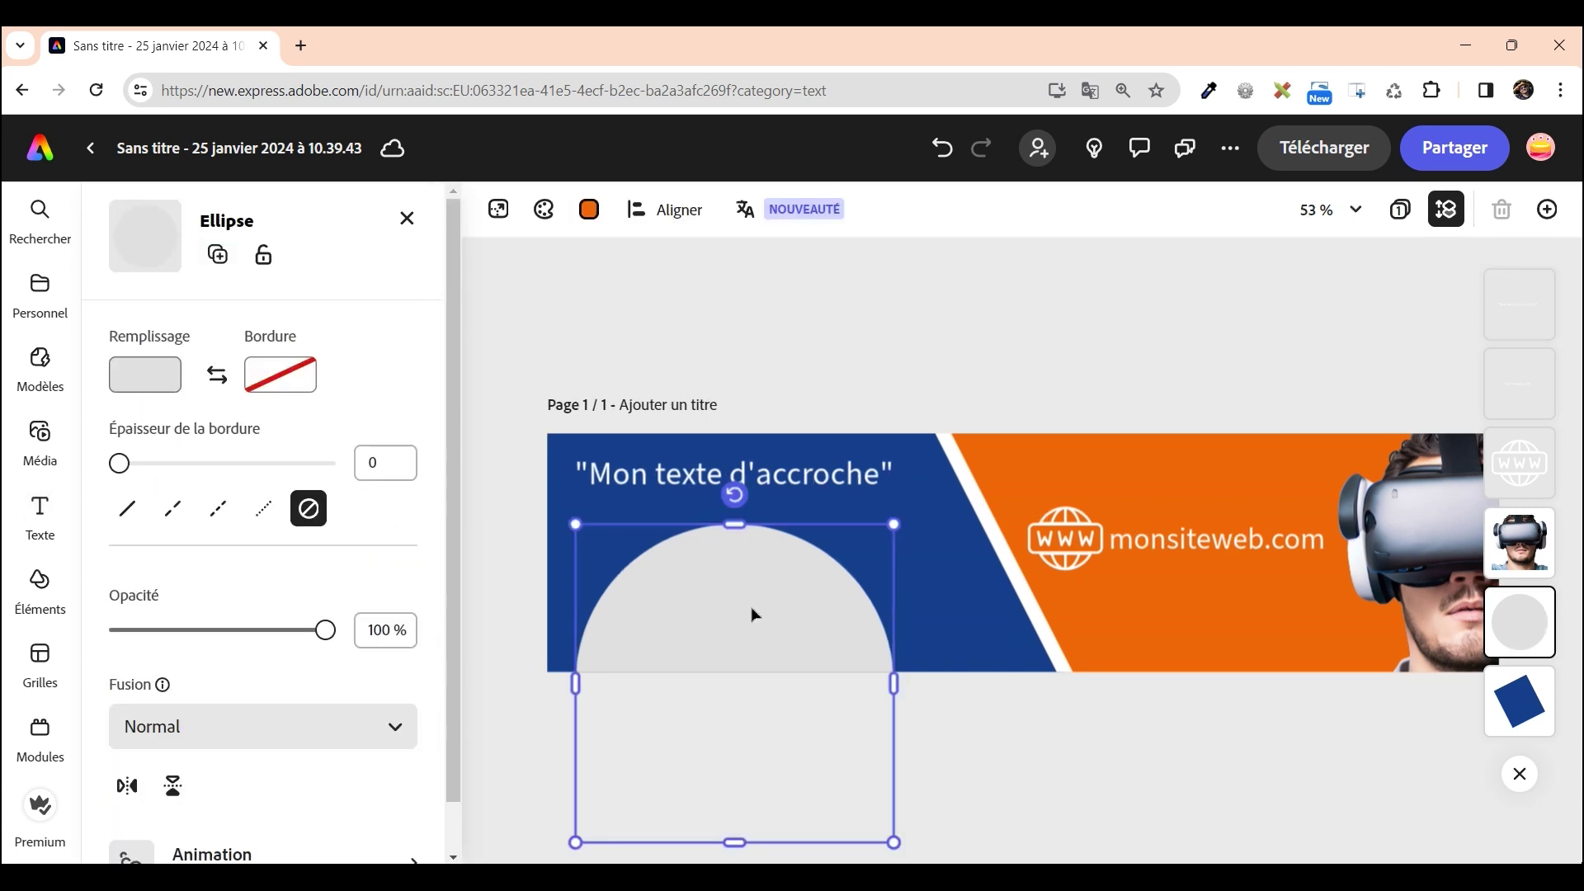
key("Delete")
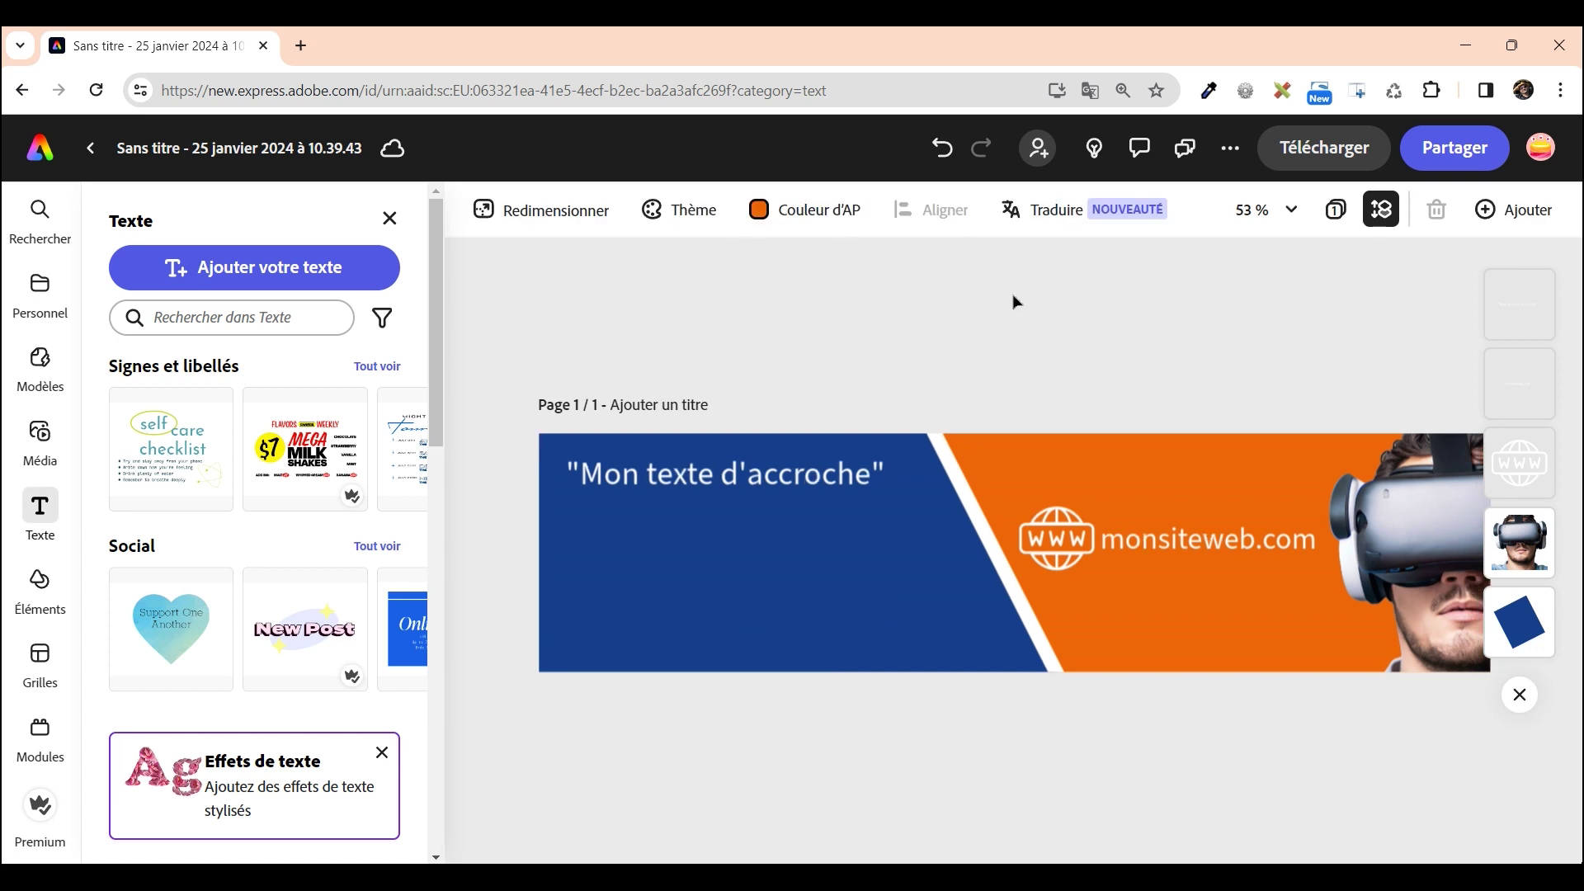
Open the cover's download options and show the file format choices
left_click(1311, 157)
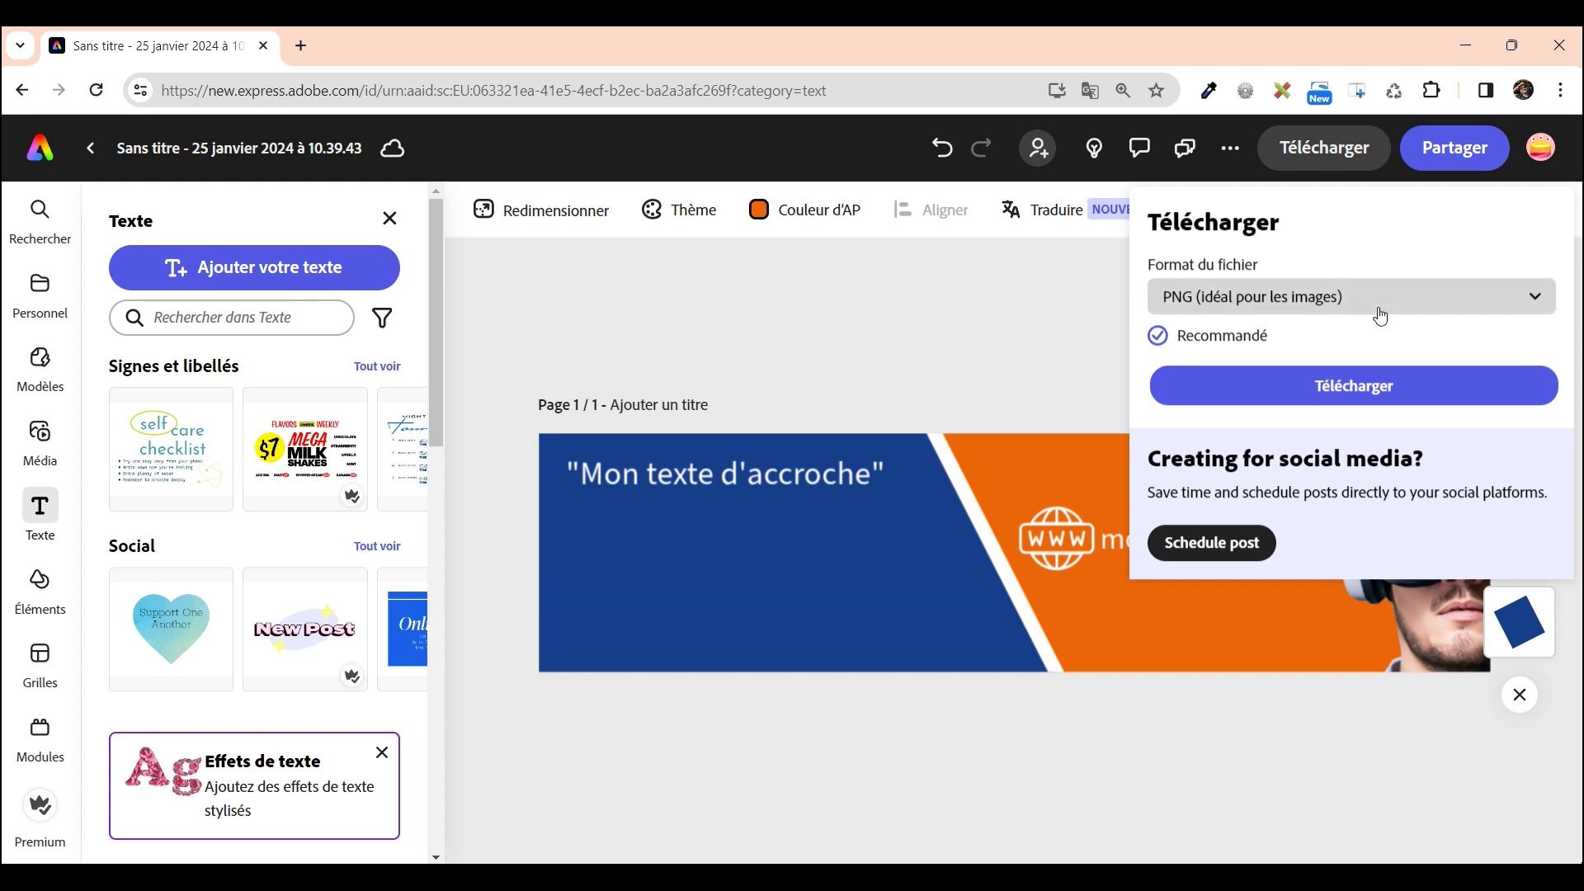
left_click(1379, 316)
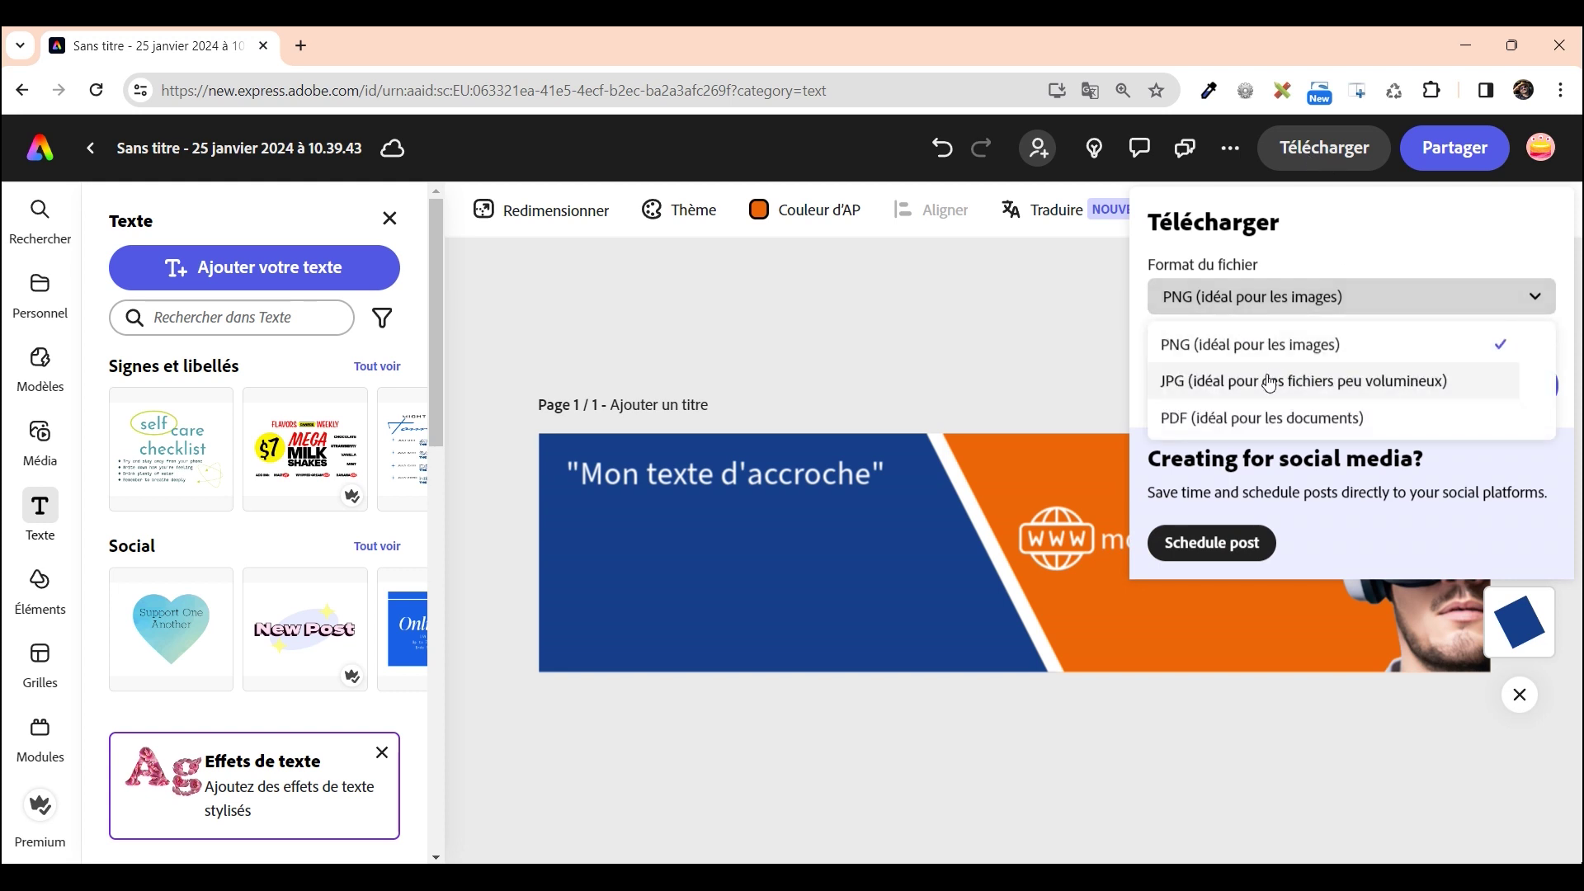